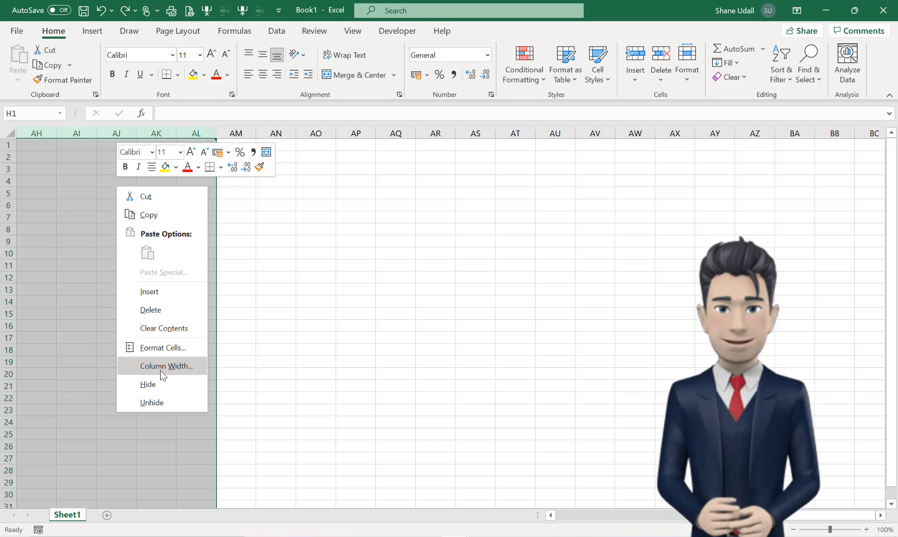
Set the width of the selected columns H through AL to 4
left_click(160, 370)
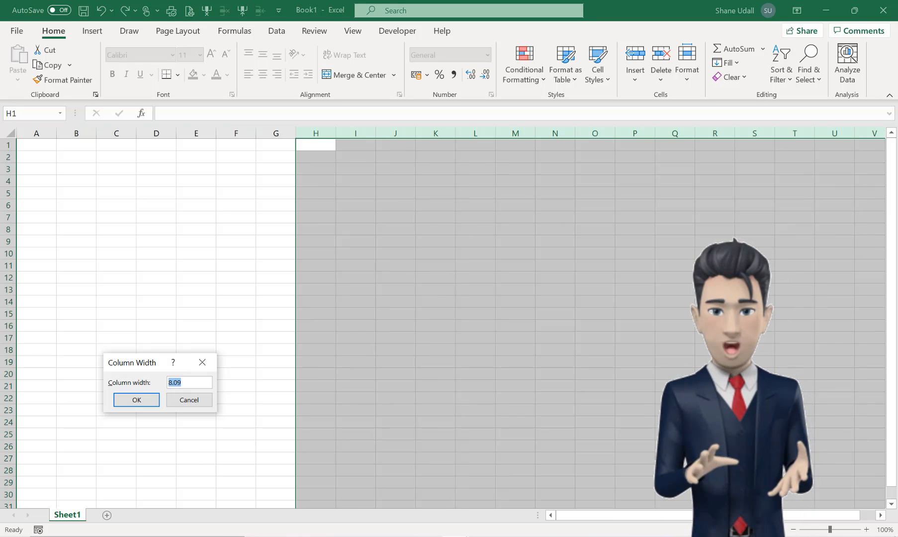
type("4")
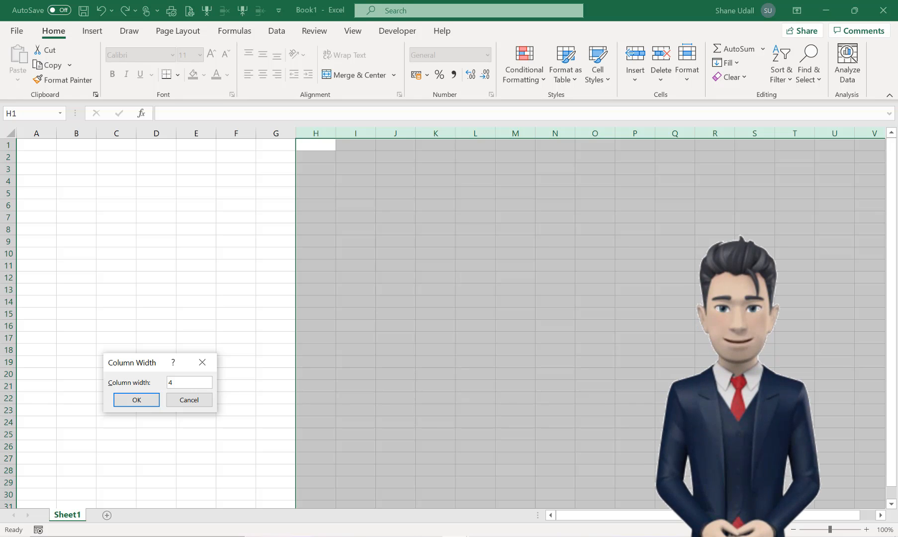
left_click(133, 401)
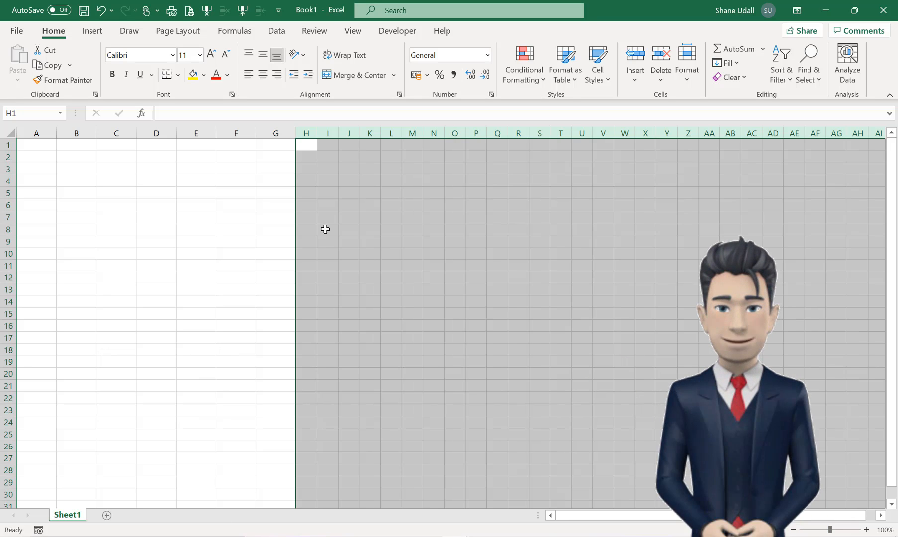
Enter 1 in H3 and 2 in I3, and extend the number series along row 3 to 31 in AL3
left_click(306, 169)
type("1")
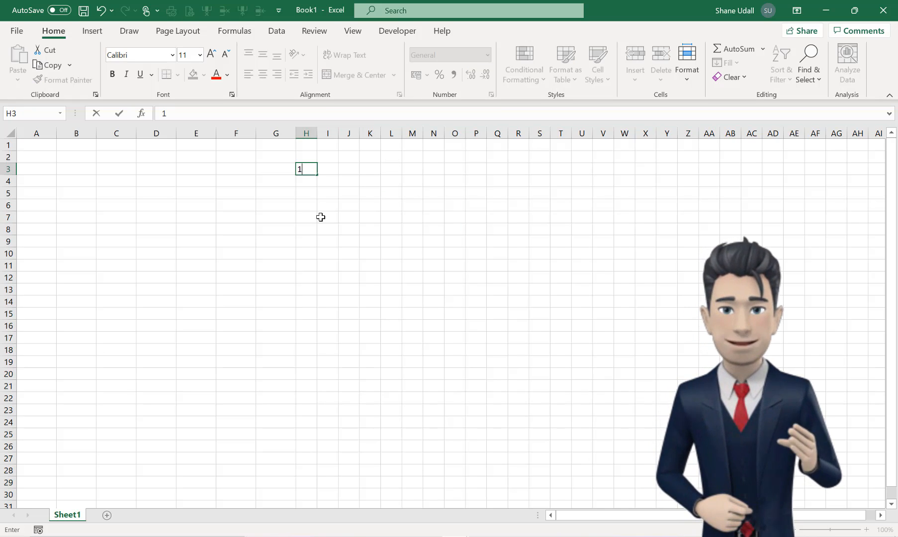
key("Tab")
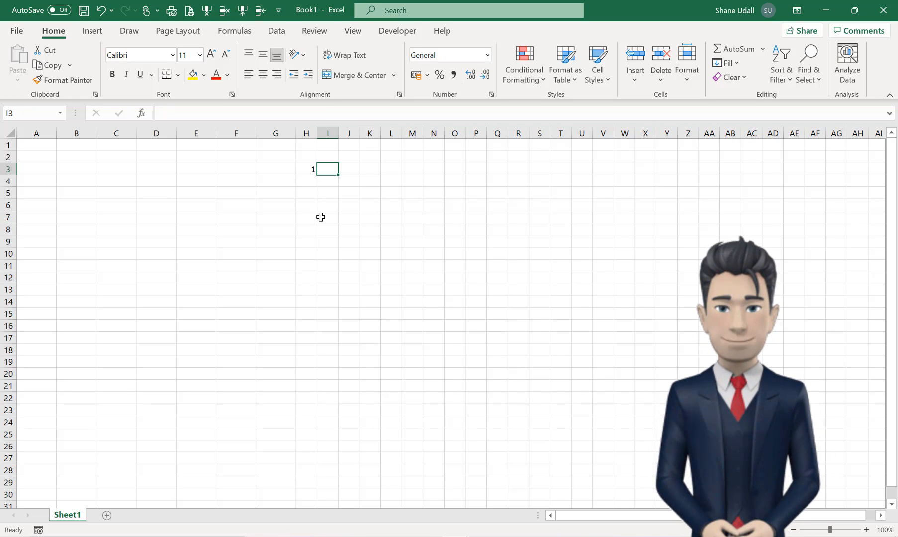
type("2")
key("Tab")
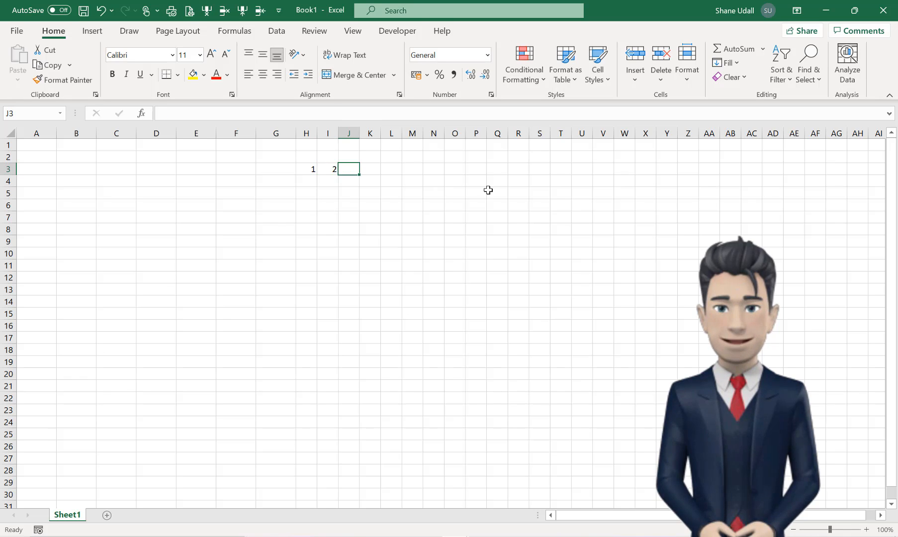
left_click_drag(302, 167, 329, 169)
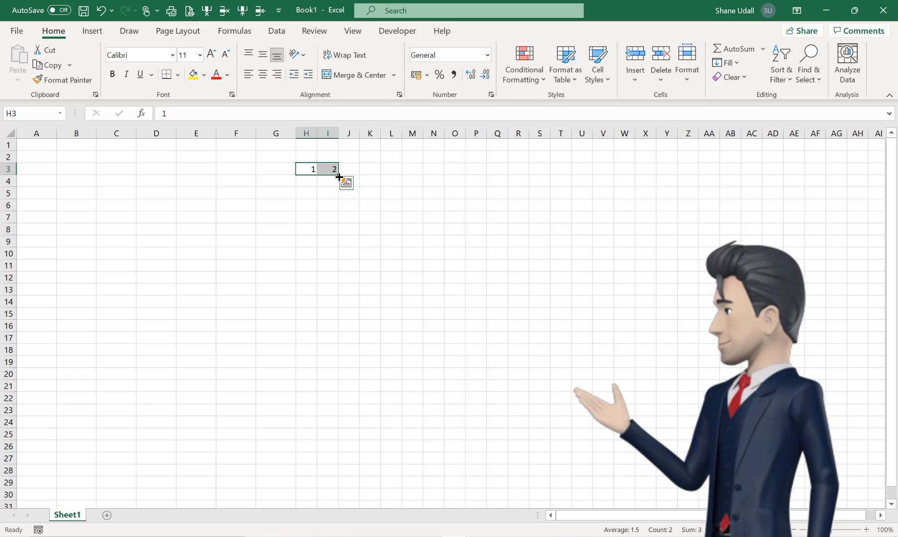
left_click_drag(338, 177, 477, 207)
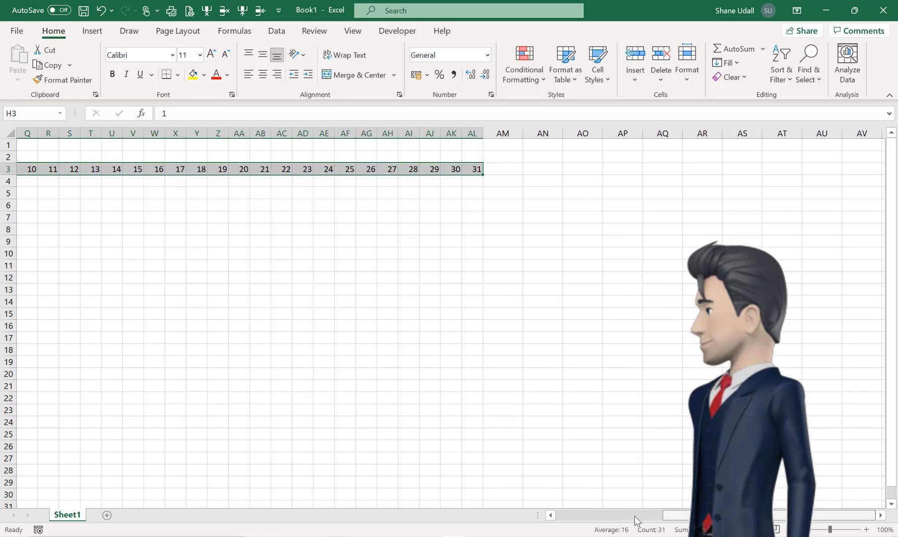
left_click_drag(637, 515, 577, 516)
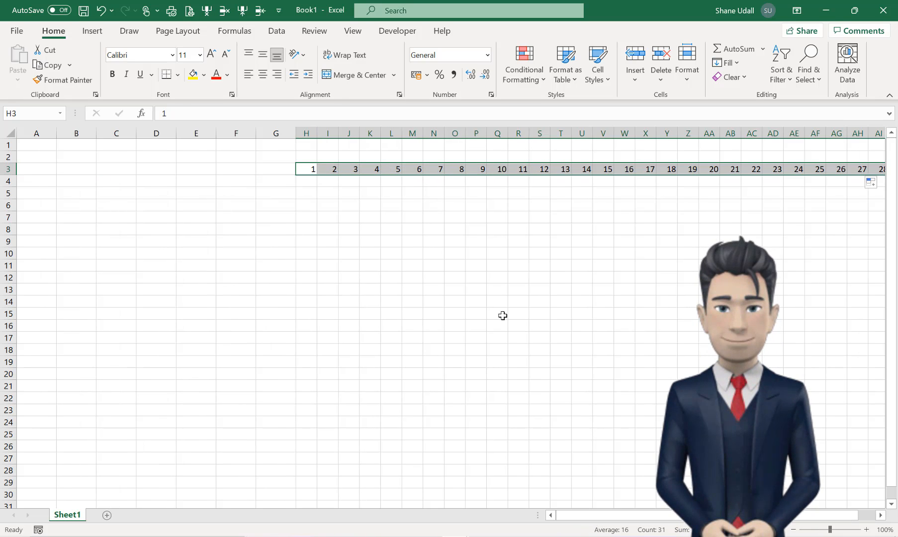
left_click(307, 181)
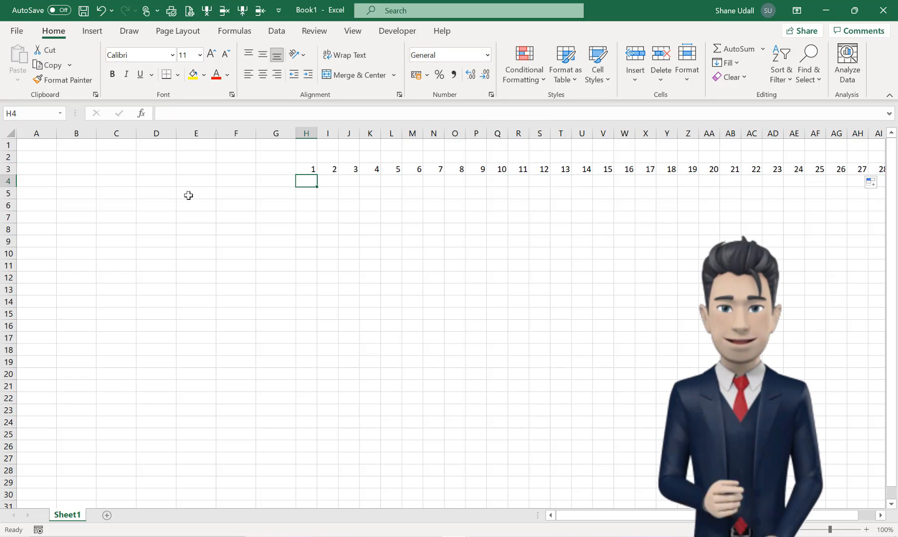
Enter the headings Name, H, S, P, U and X across cells B4 to G4
left_click(75, 184)
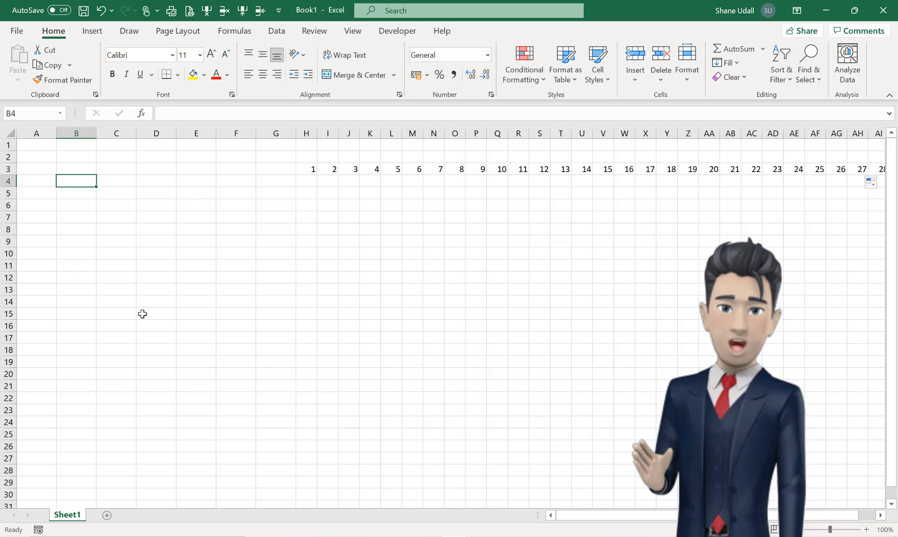
type("Name")
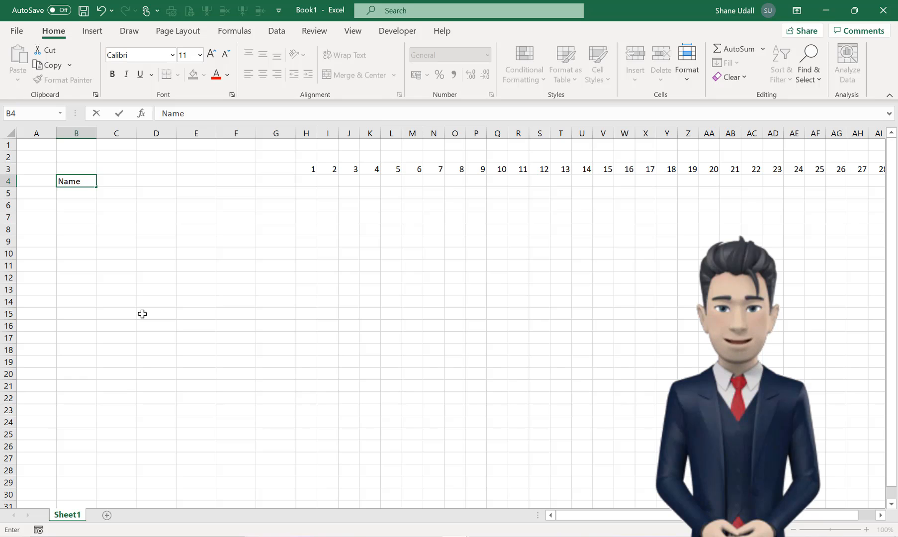
key("Tab")
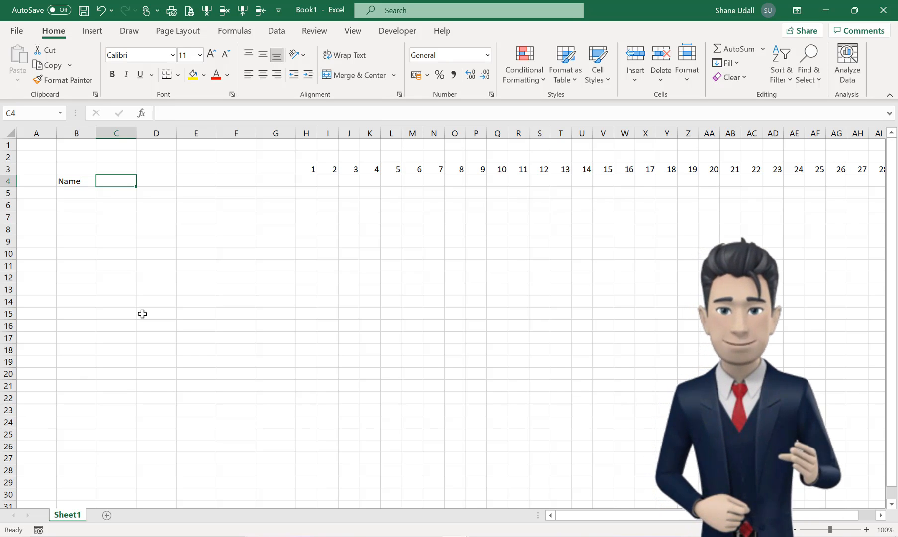
type("H")
key("Tab")
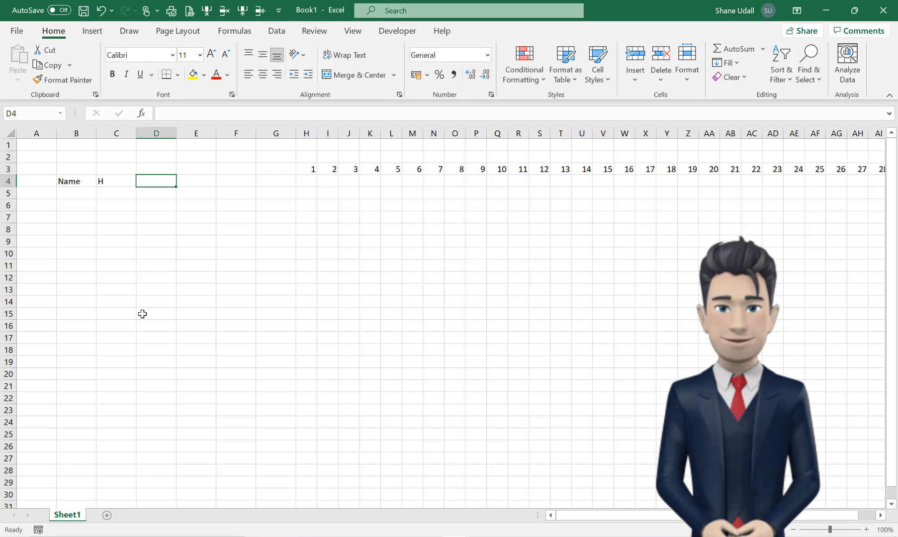
type("S")
key("Tab")
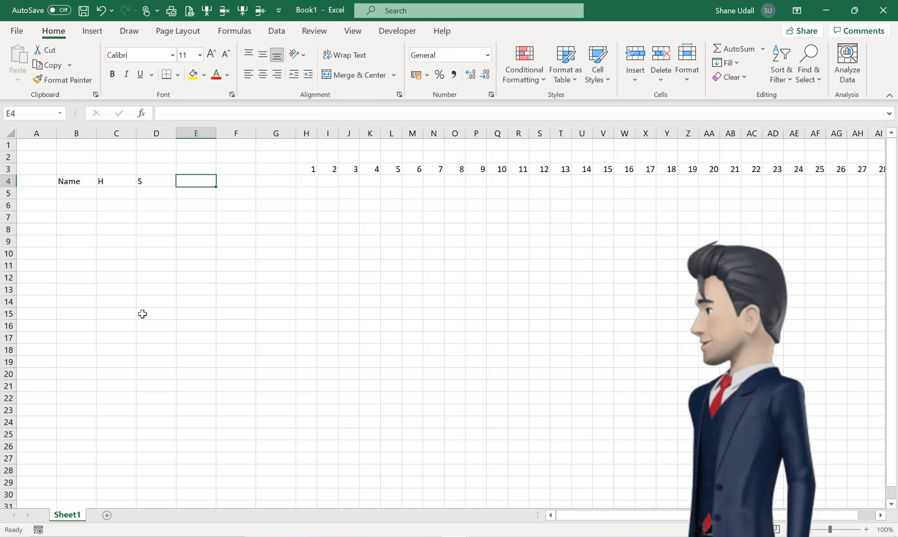
type("P")
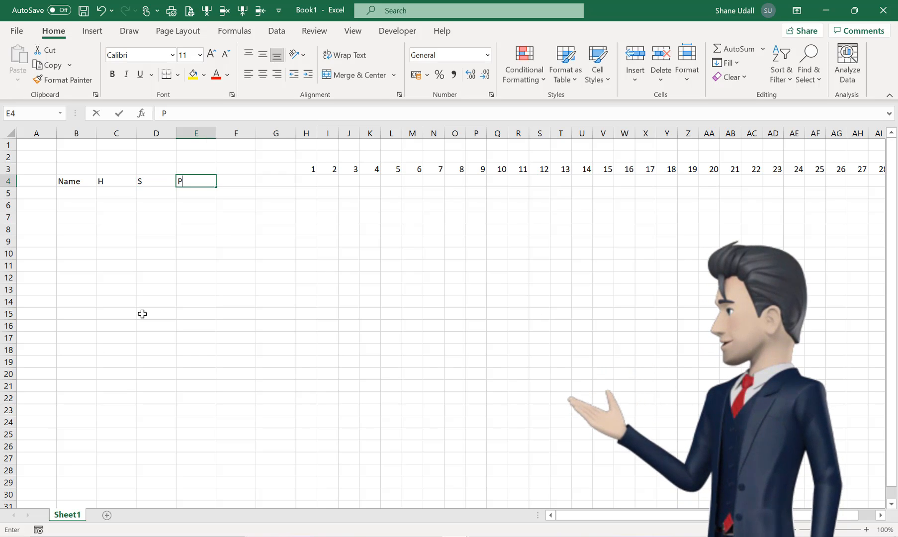
key("Tab")
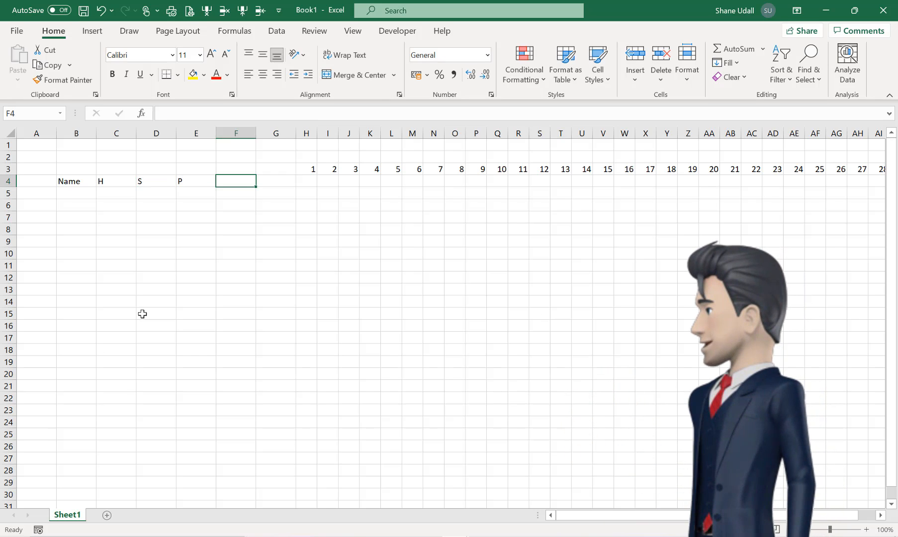
type("U")
key("Tab")
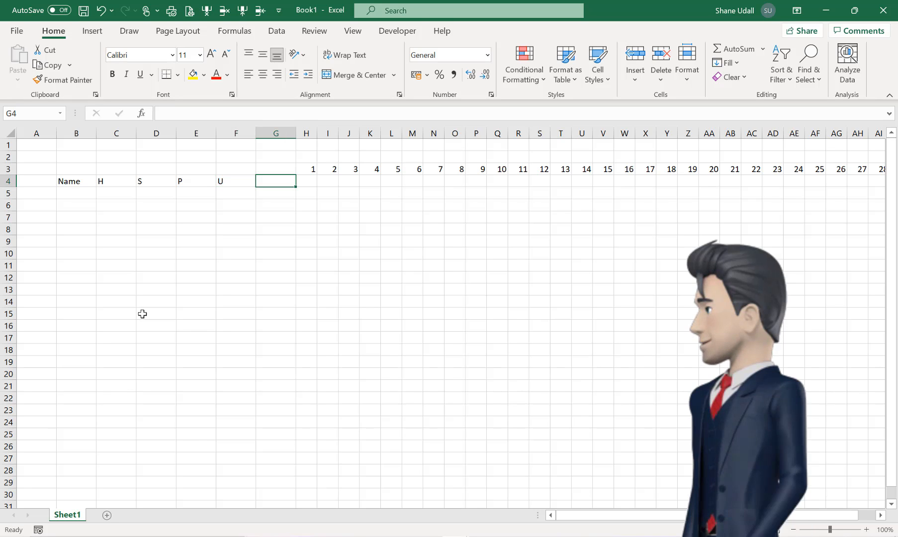
type("X")
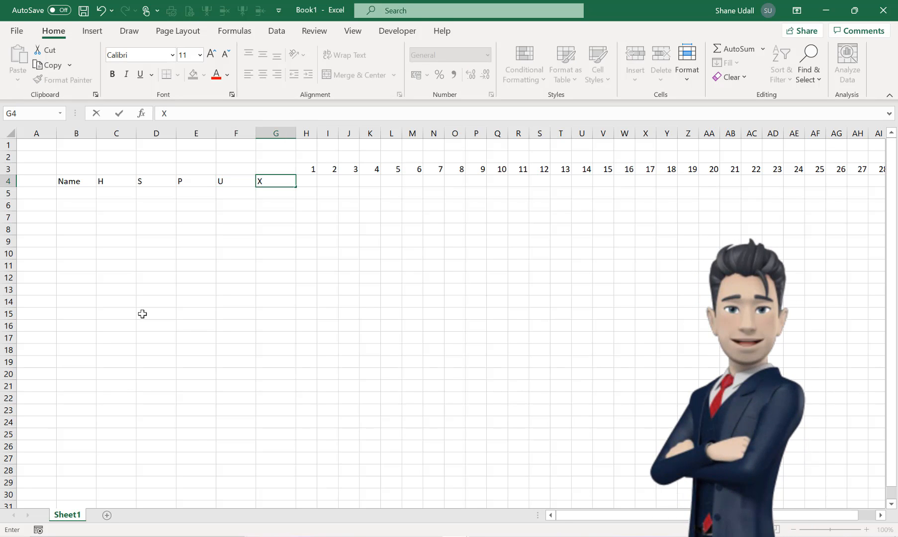
key("Return")
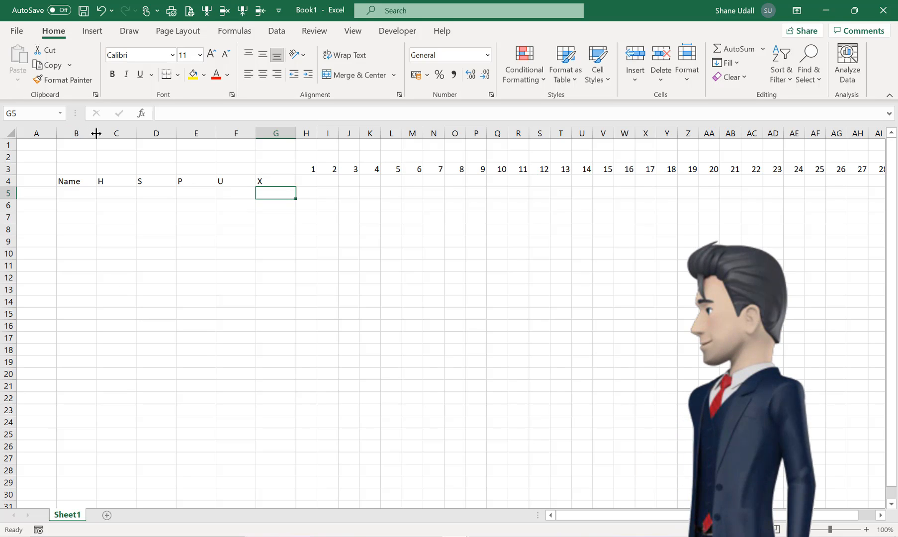
Widen column B for the names and narrow columns C through G to match the day-number columns
left_click_drag(96, 133, 298, 153)
right_click(233, 230)
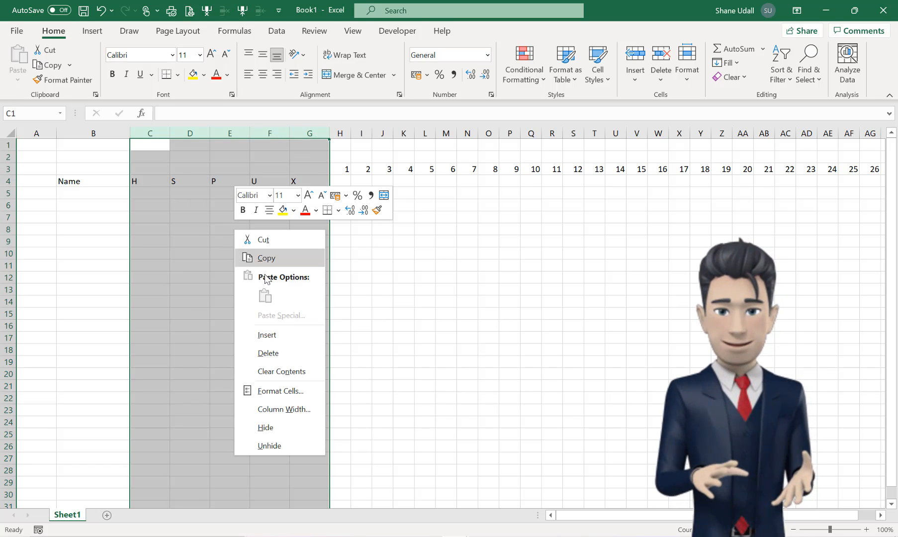
left_click(272, 416)
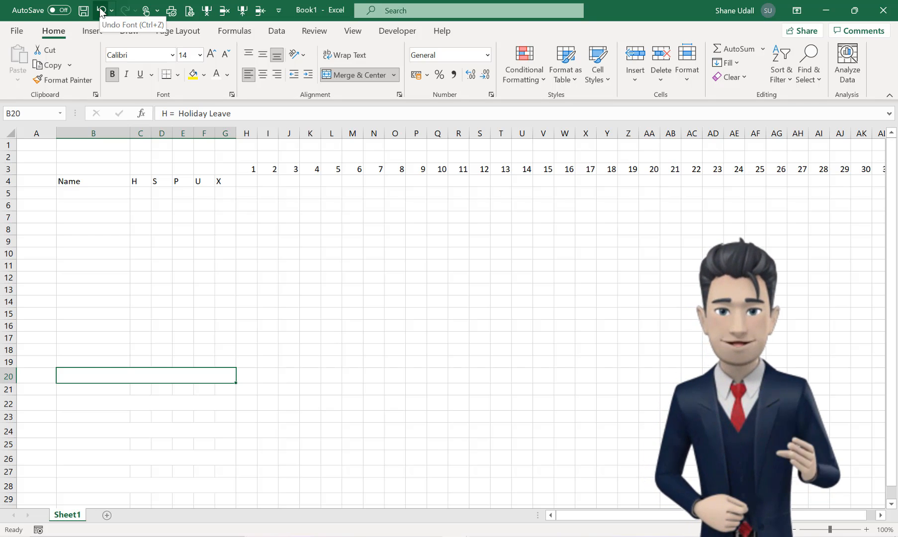
Undo the last five font changes on the leave-code legend that starts in cell B20
left_click(101, 10)
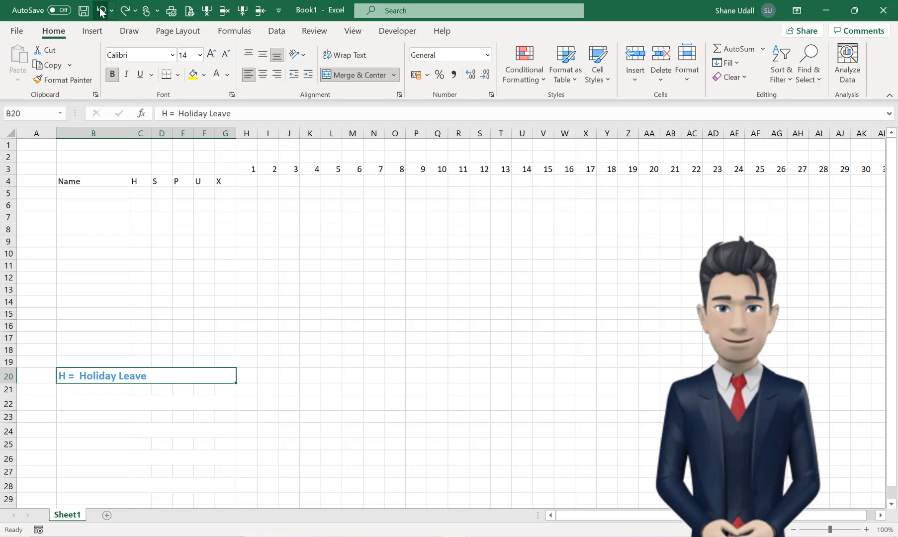
left_click(101, 10)
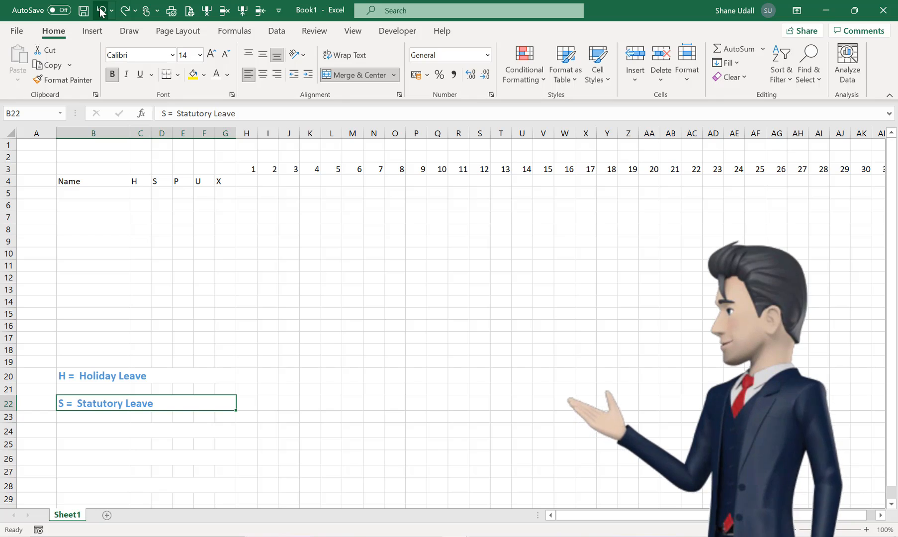
left_click(101, 11)
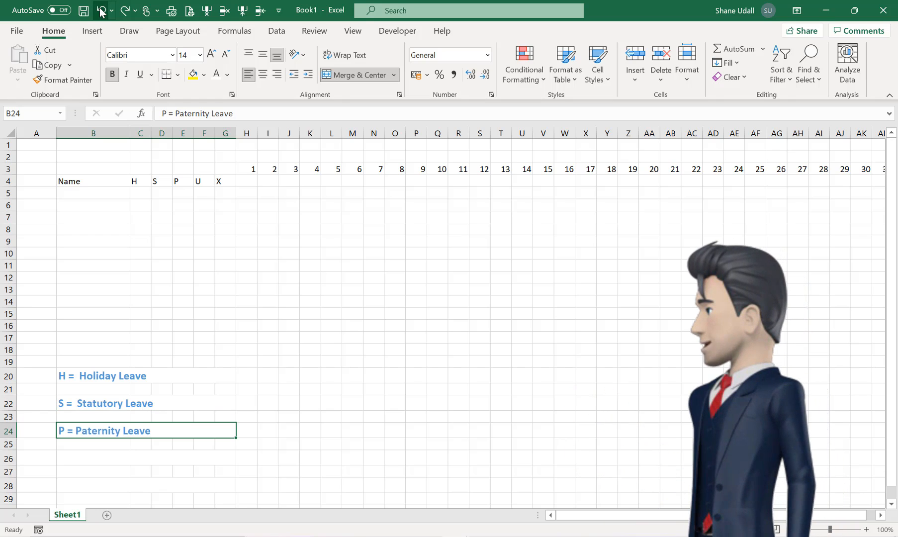
left_click(101, 11)
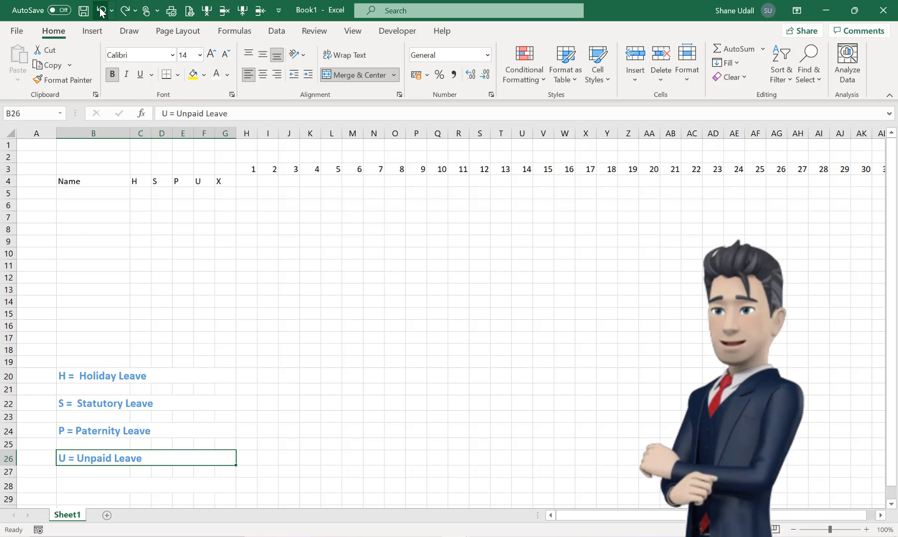
left_click(101, 10)
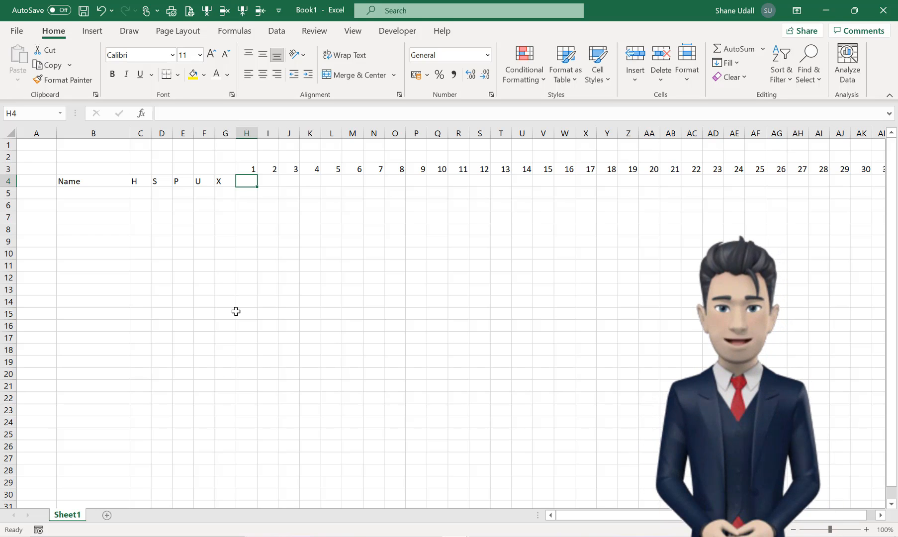
Hide the worksheet gridlines and narrow column A so that the day columns fit in view
left_click(193, 34)
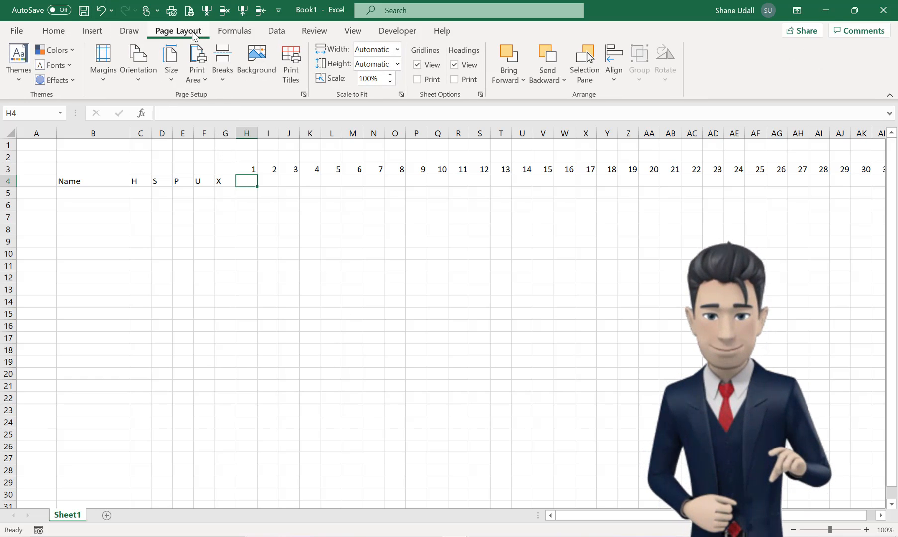
left_click(421, 68)
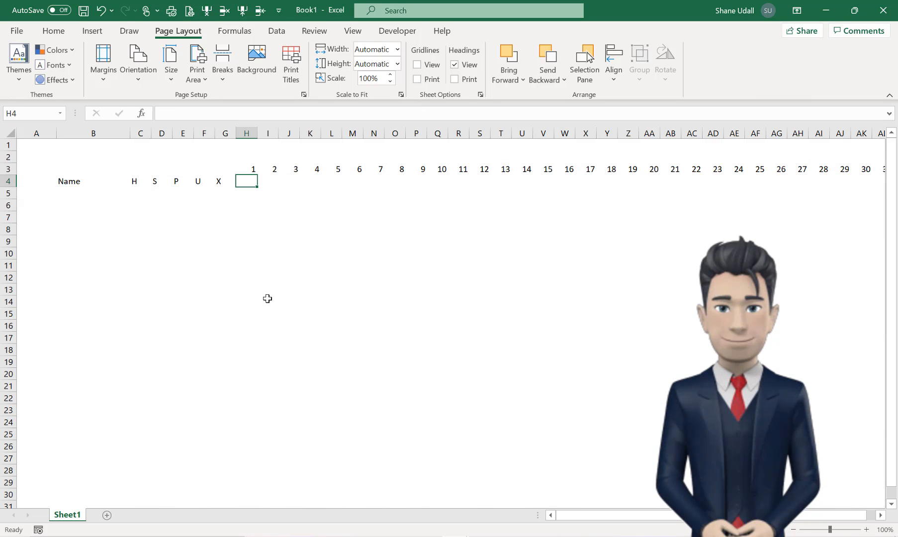
left_click_drag(57, 134, 30, 151)
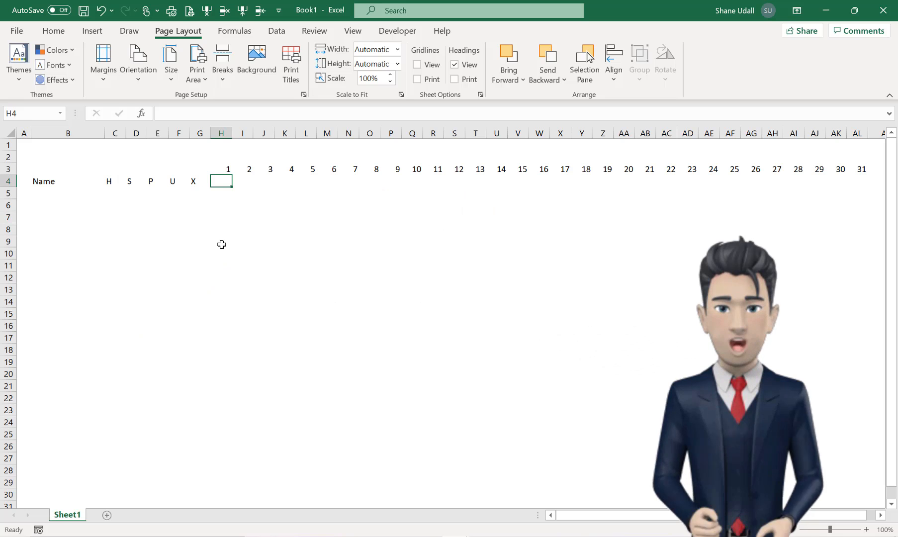
Enter the month March in cell B3, above the Name heading
left_click(63, 168)
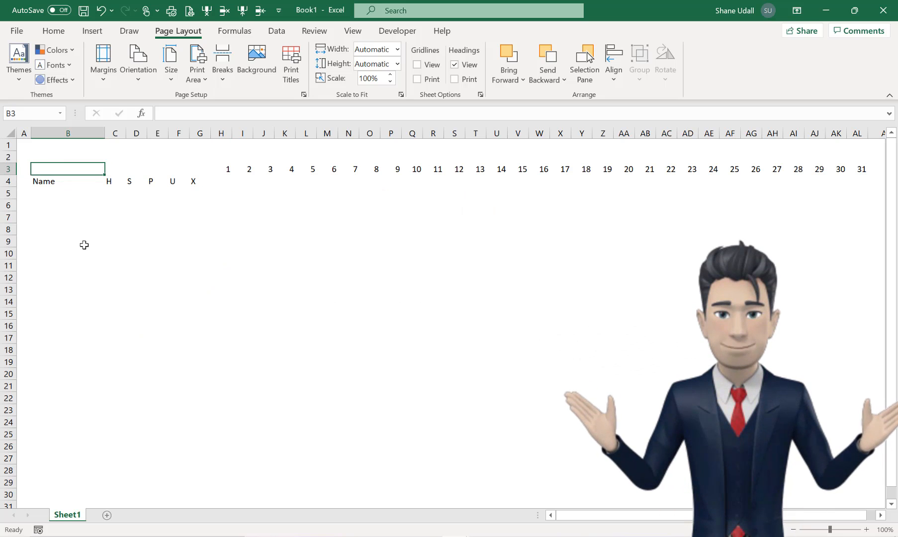
type("March")
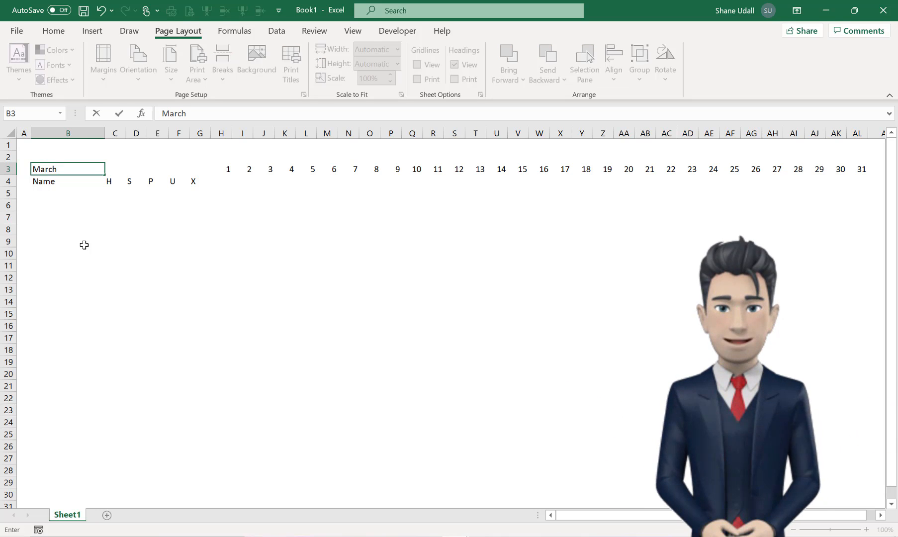
key("Tab")
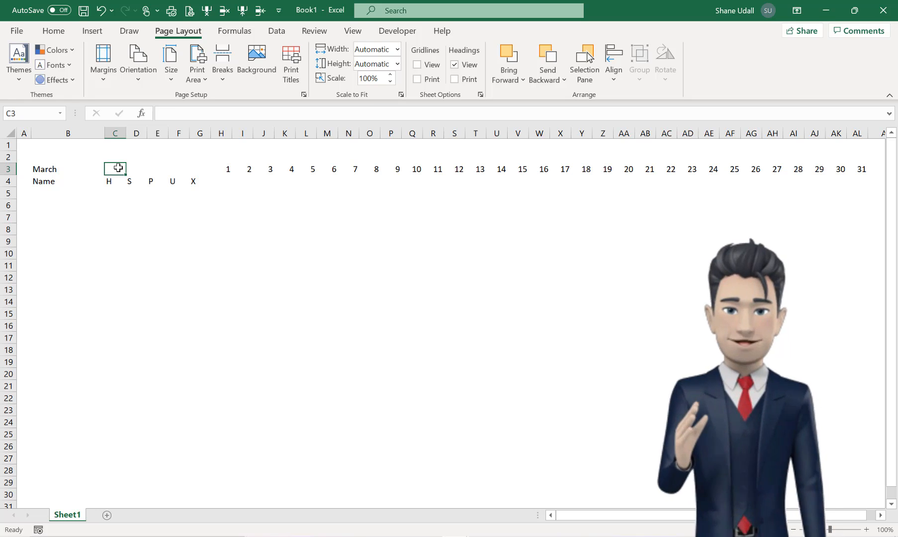
Merge cells C3 to G3 beside March, left-align the merged cell and enter the year 2022
left_click_drag(116, 170, 208, 170)
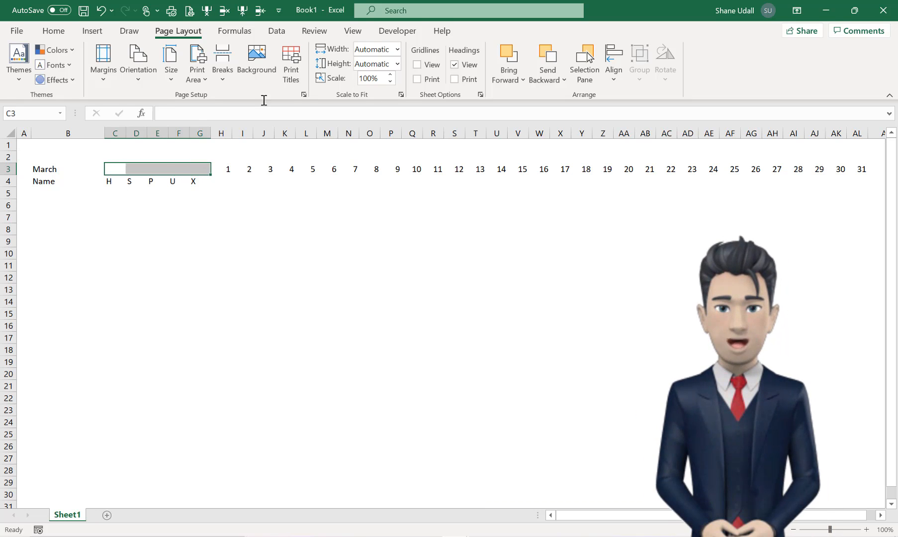
left_click(55, 31)
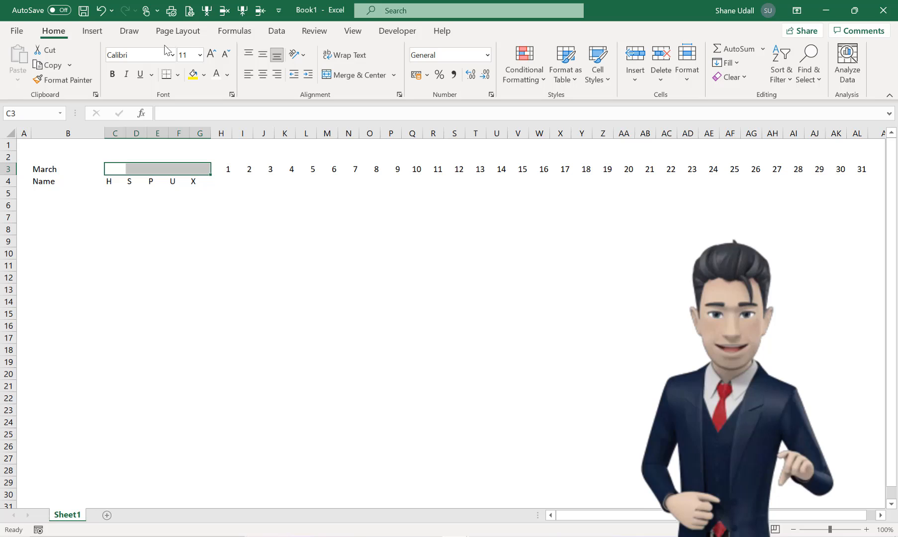
left_click(337, 76)
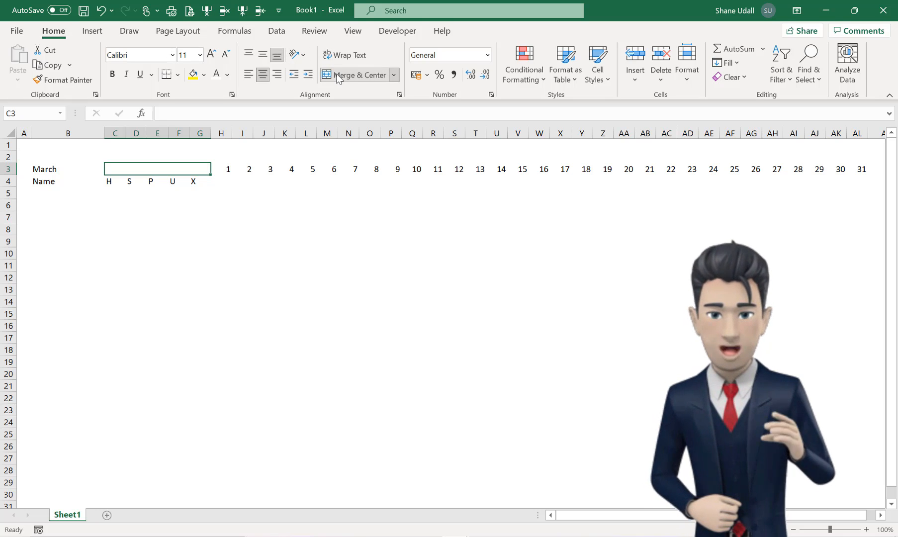
left_click(251, 76)
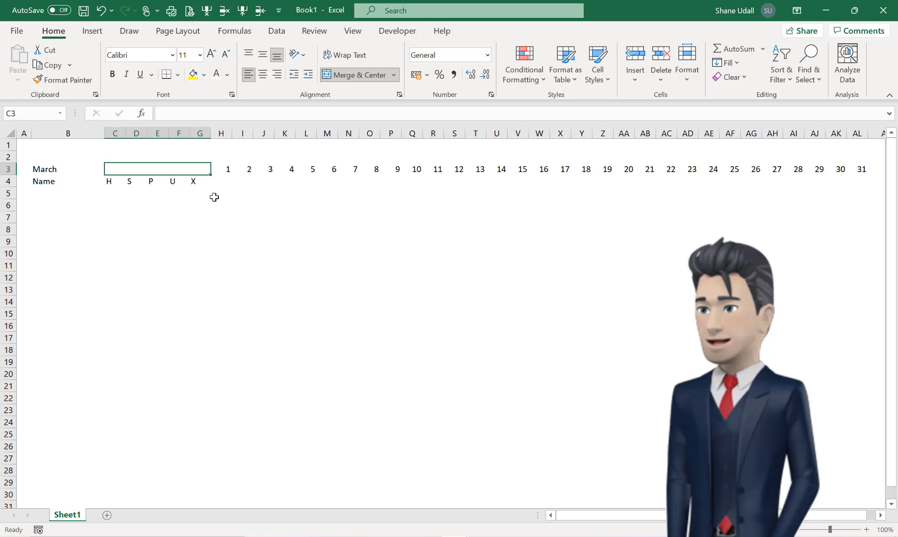
type("2022")
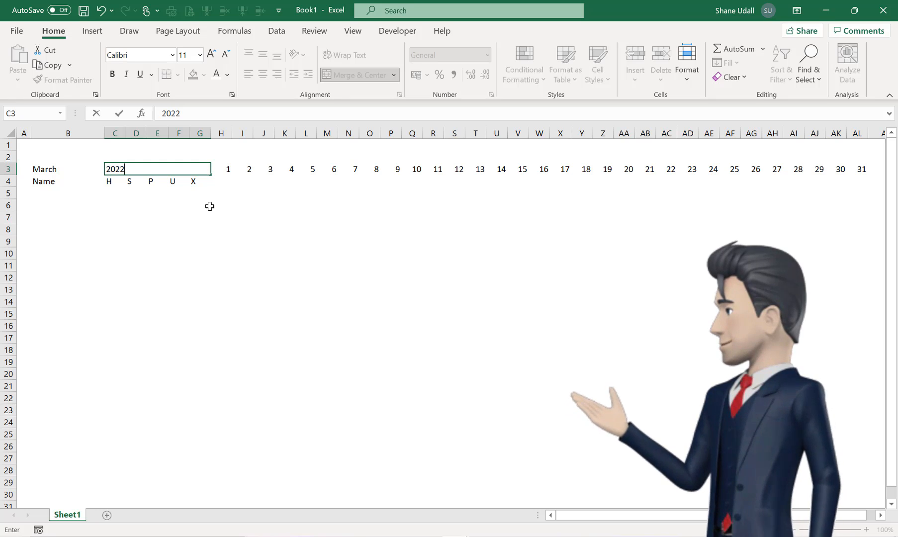
left_click(209, 206)
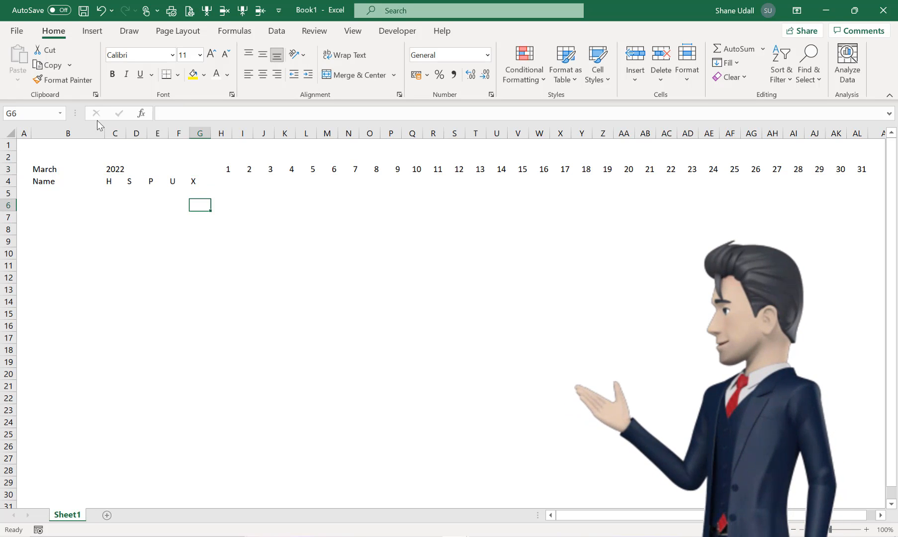
Define the workbook-level name Year for the merged cell holding 2022
left_click(108, 170)
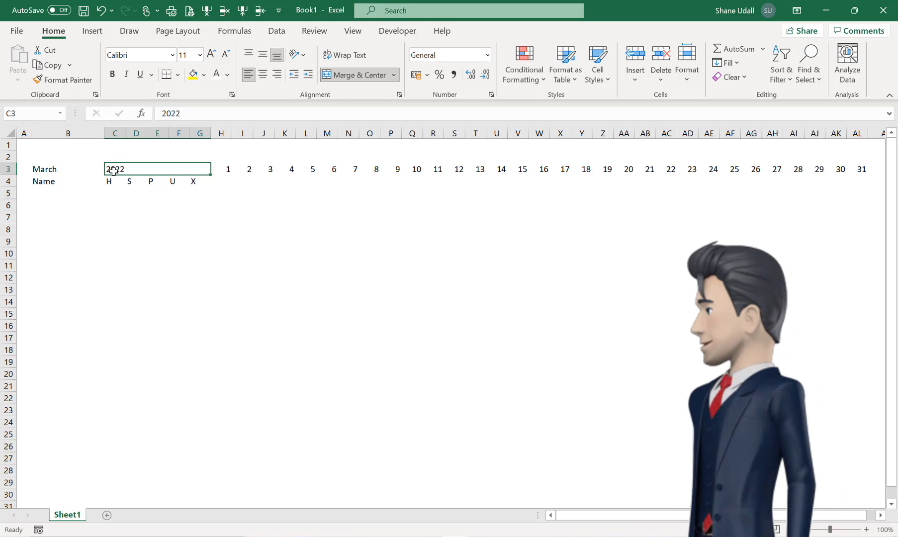
left_click(241, 31)
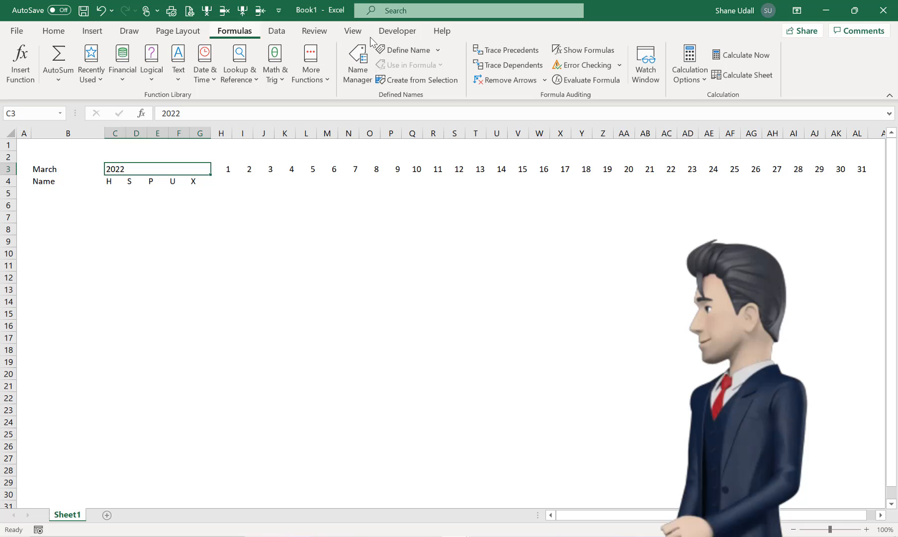
left_click(407, 50)
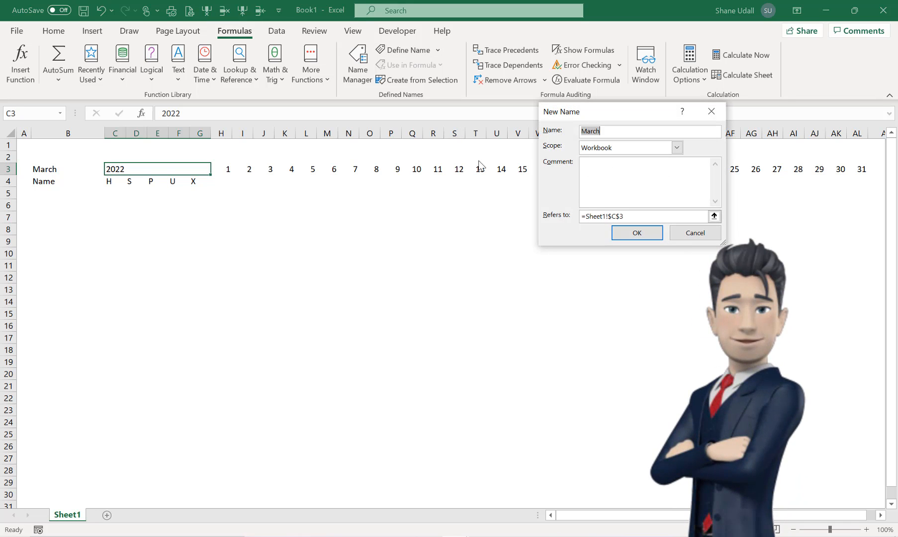
type("Na")
key("BackSpace")
key("BackSpace")
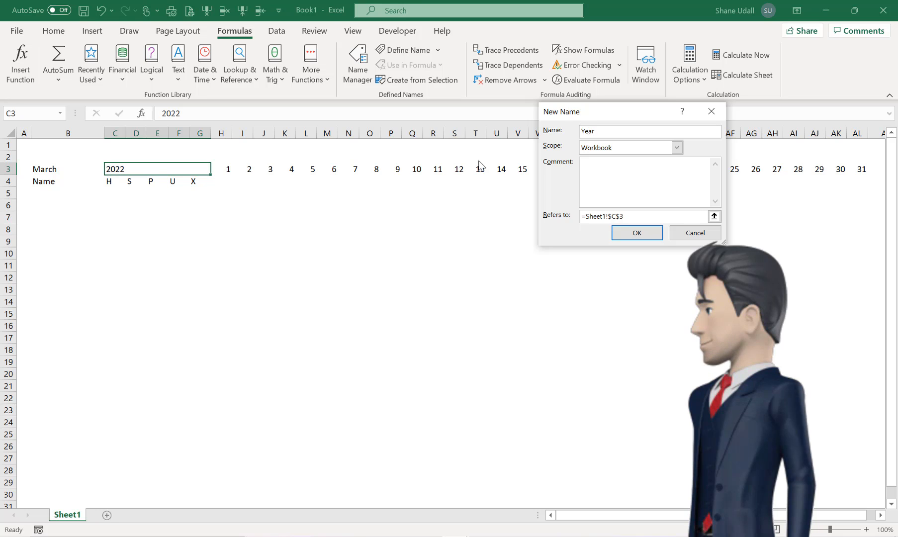
left_click(634, 234)
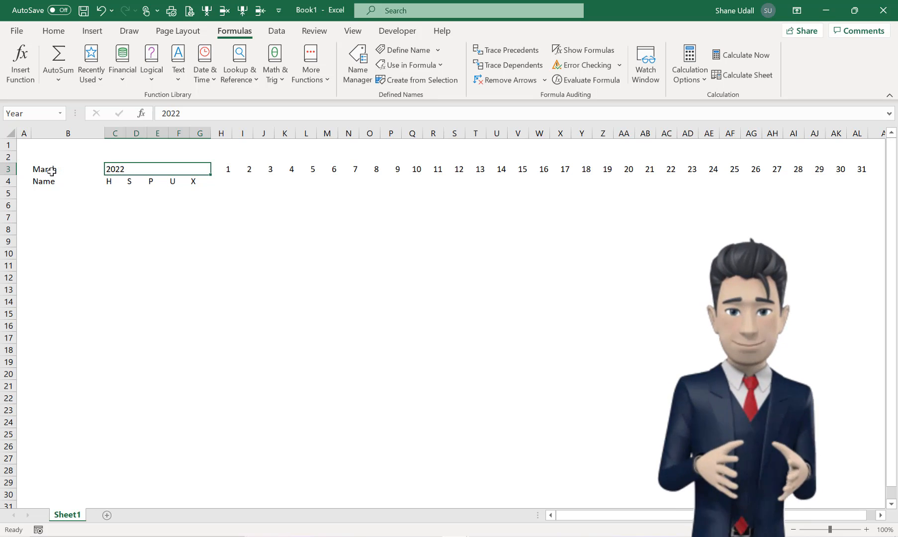
Enlarge the March and 2022 headings in row 3 and make them bold
left_click_drag(51, 171, 116, 170)
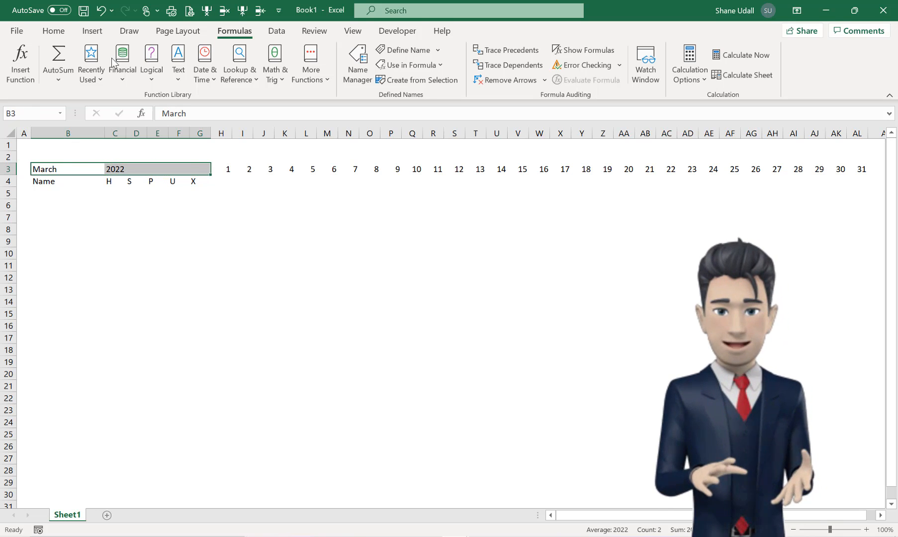
left_click(56, 33)
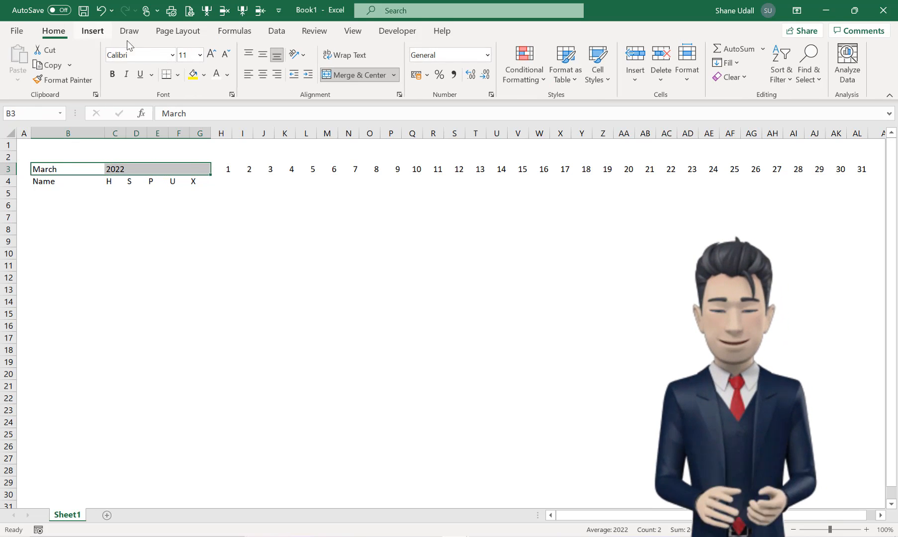
left_click(212, 53)
left_click(212, 53)
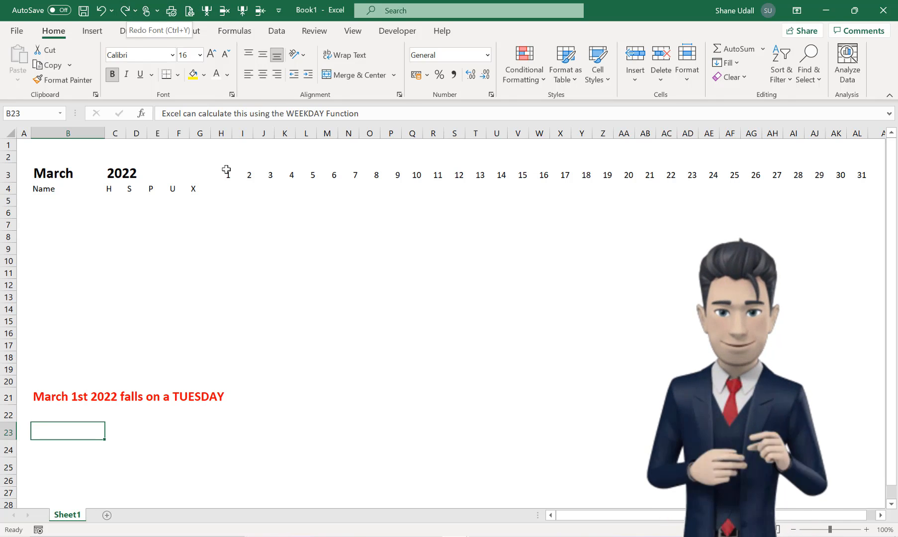
Redo the font changes on the WEEKDAY and DATE notes in cells B23 and B25
left_click(228, 188)
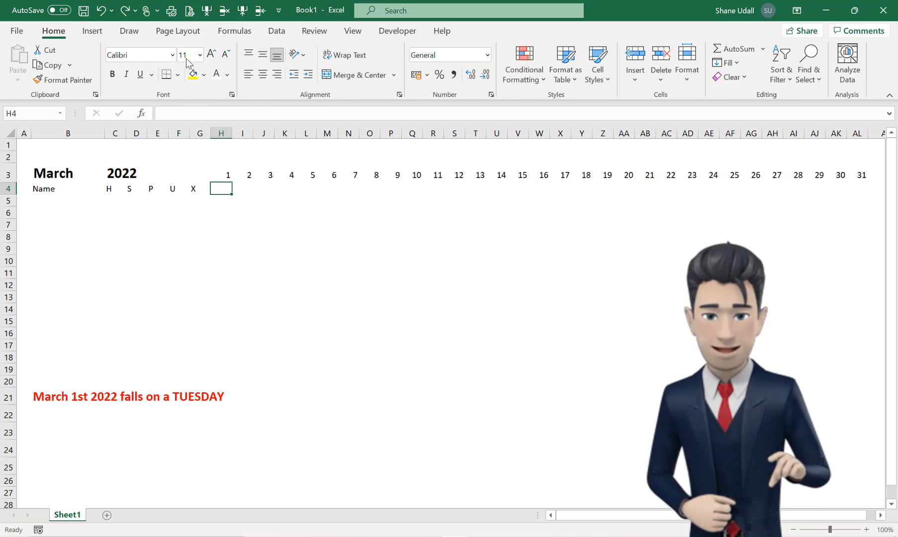
left_click(125, 12)
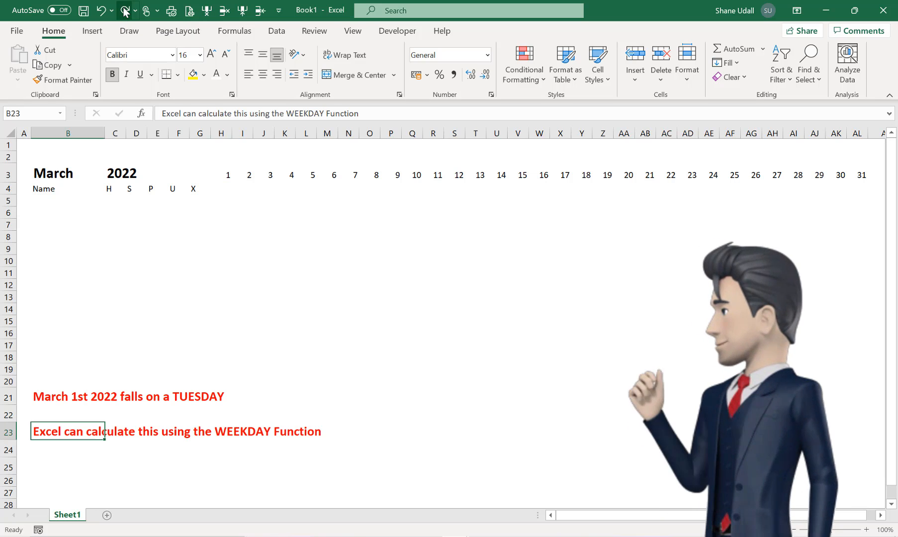
left_click(125, 12)
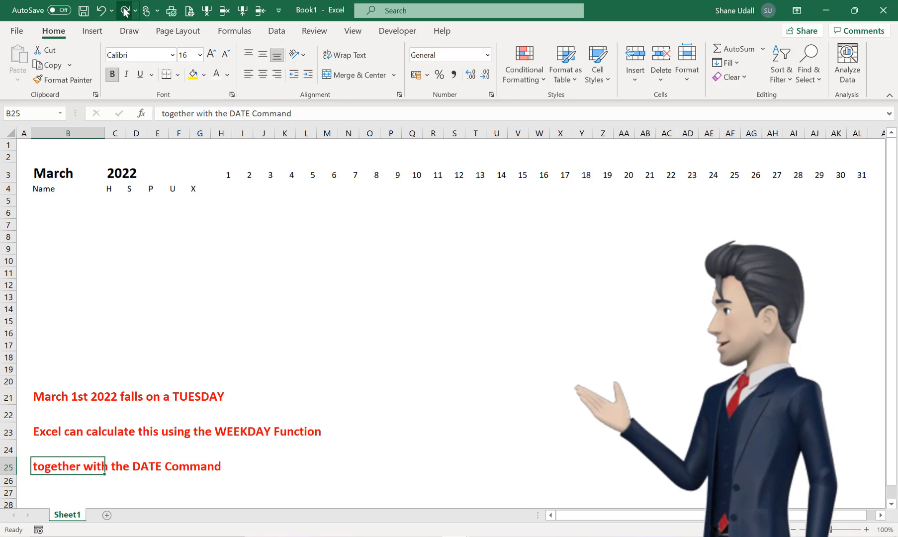
left_click(224, 188)
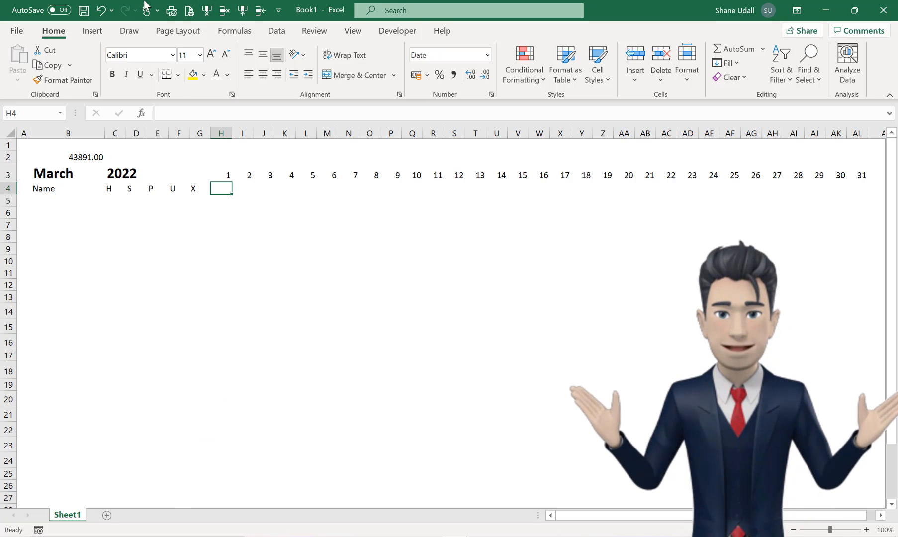
Undo the font changes on the day-count notes in cells B14 and B16
left_click(102, 10)
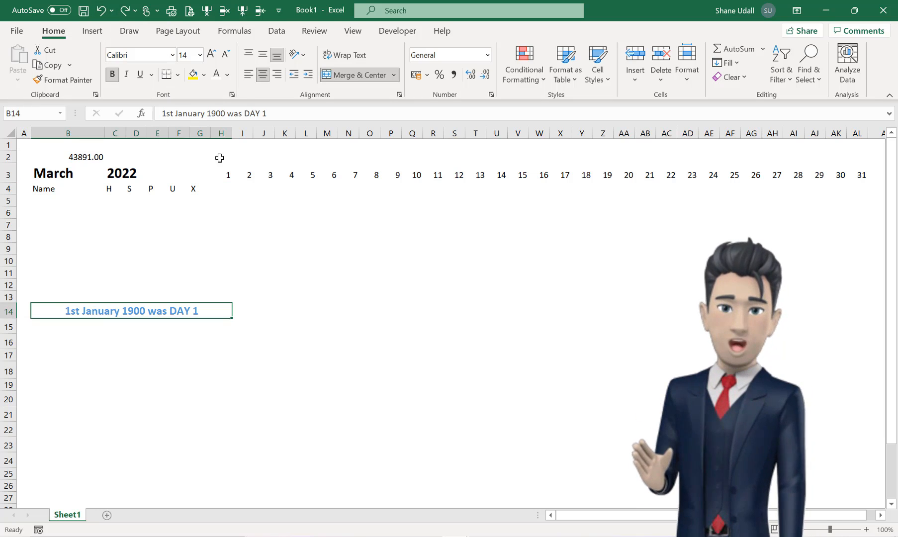
left_click(222, 189)
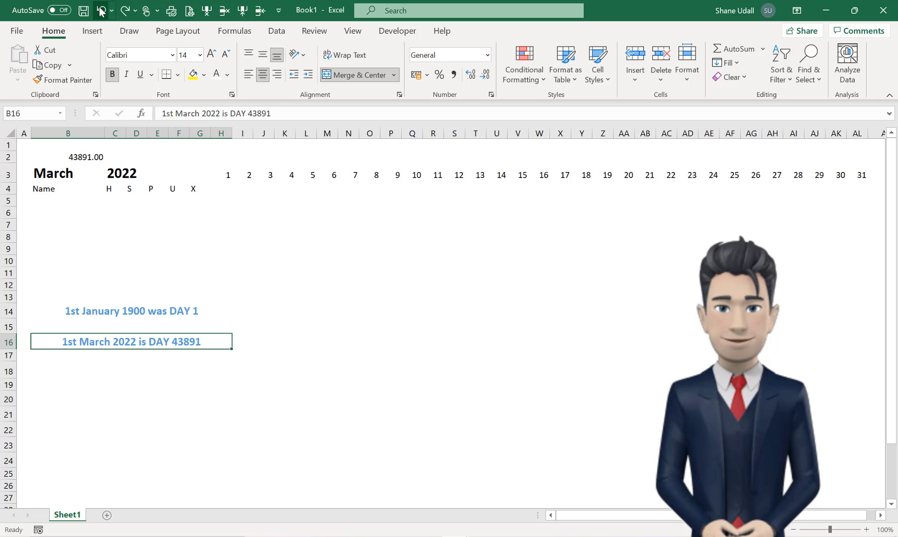
left_click(221, 188)
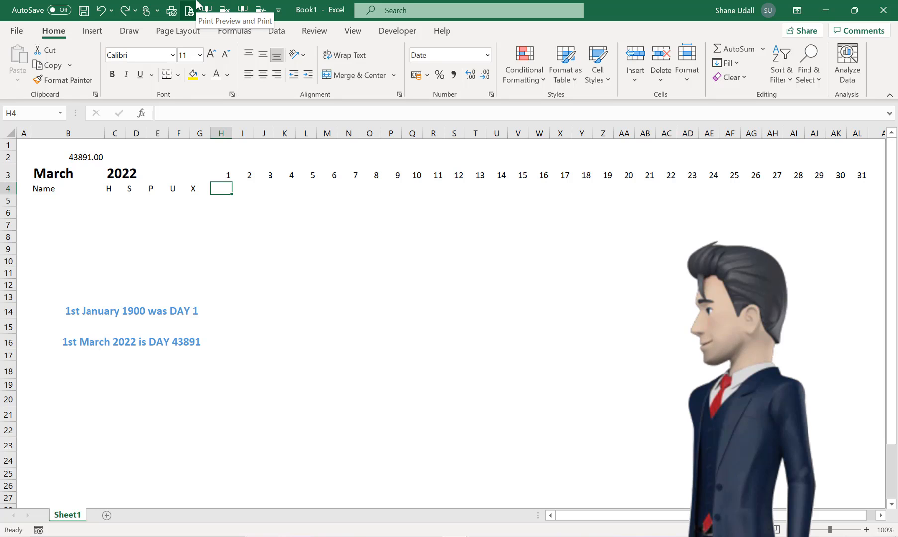
Undo the font changes on the DATE command notes in cells B18, B20, B22 and B24
left_click(104, 9)
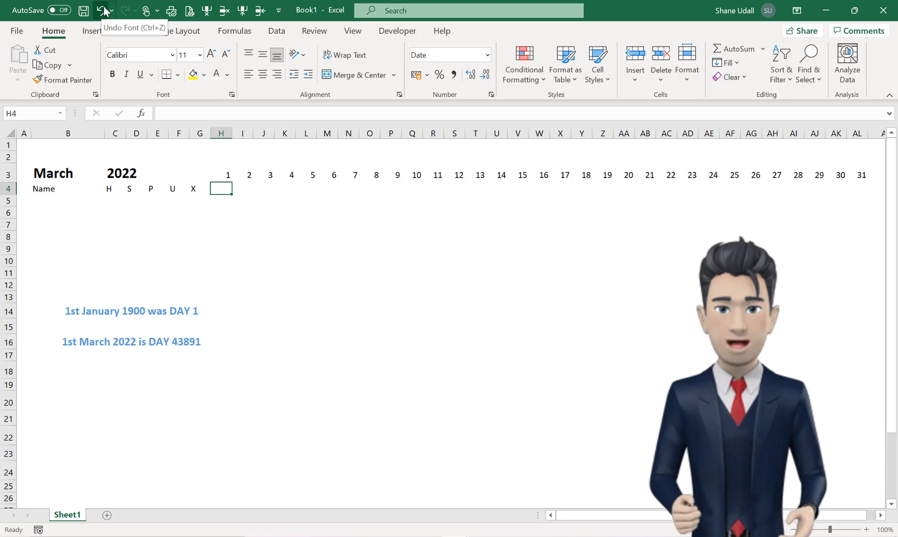
left_click(104, 11)
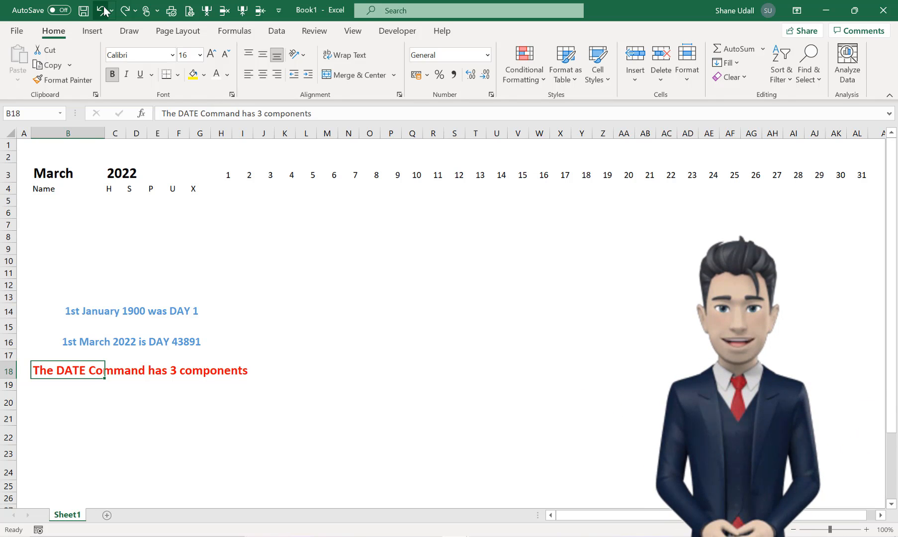
left_click(103, 10)
left_click(103, 10)
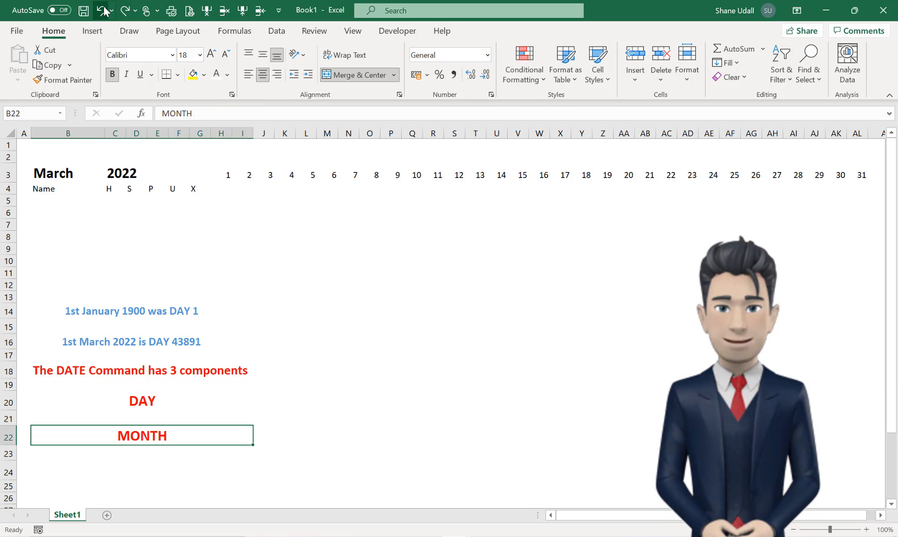
left_click(103, 10)
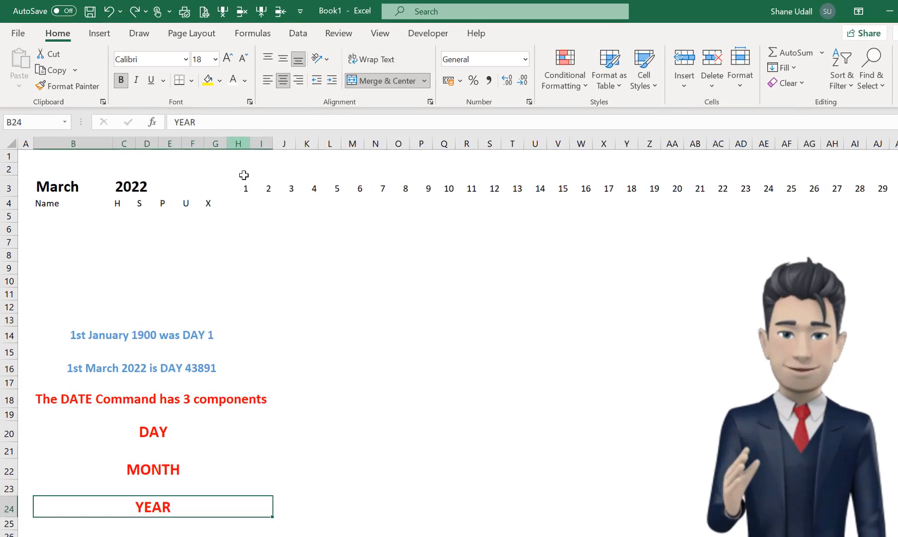
Enter the formula =DATE(Year,3,H3) in cell H4 under day 1 and widen column H to fit the full date
left_click(243, 203)
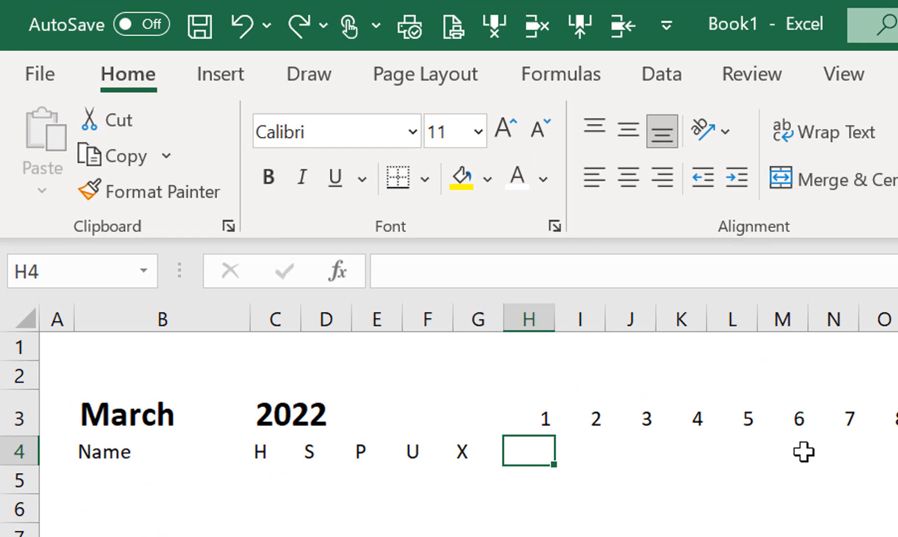
type("+")
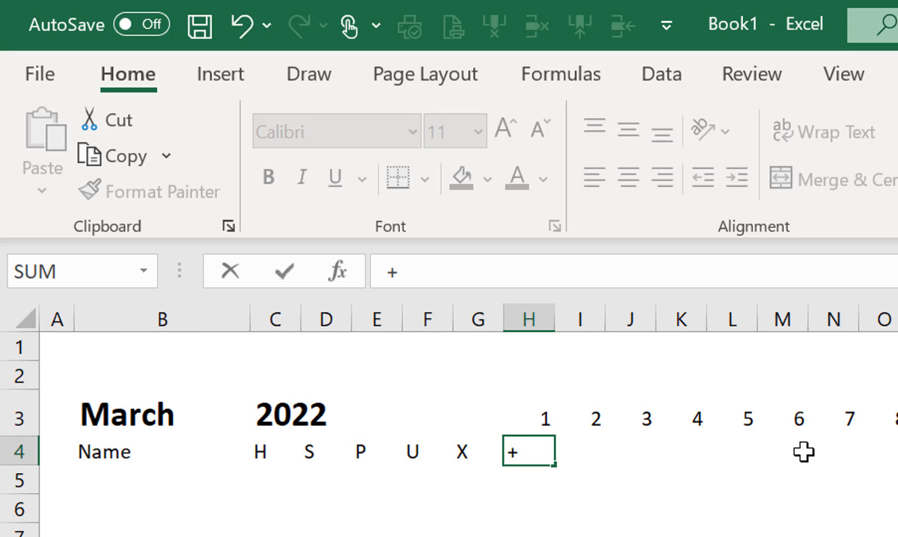
key("Escape")
type("=Date")
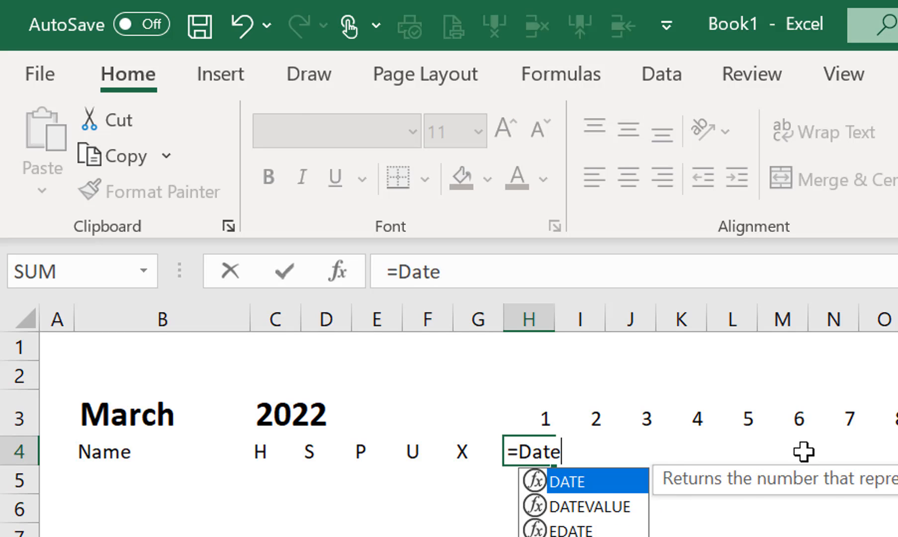
type("(")
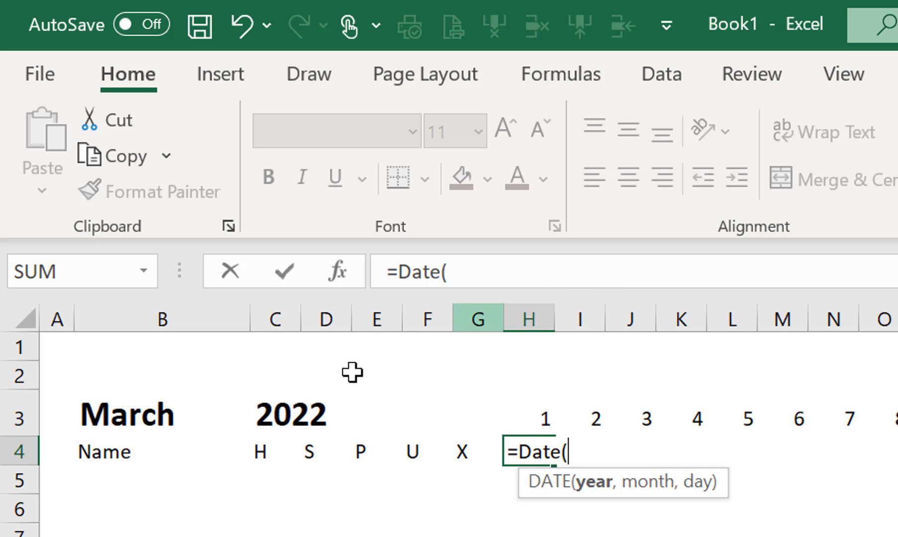
left_click(273, 411)
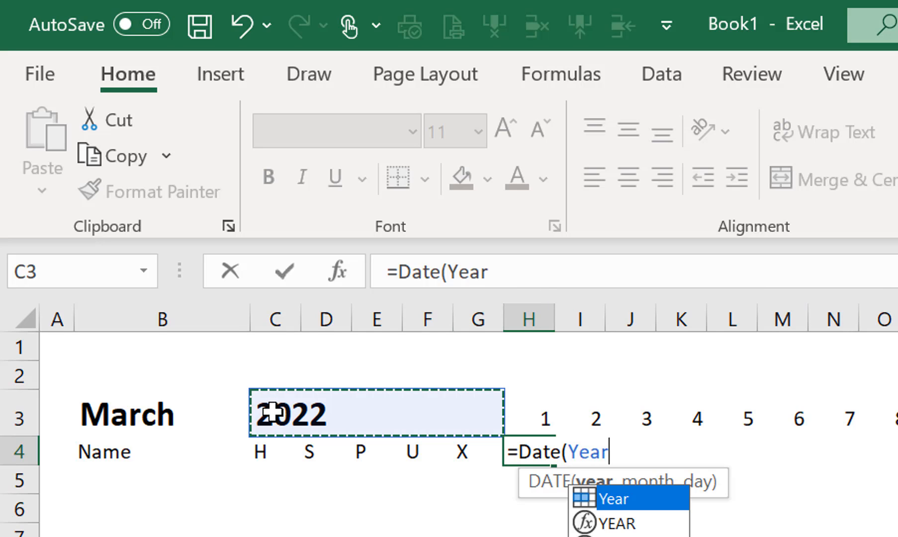
type(",")
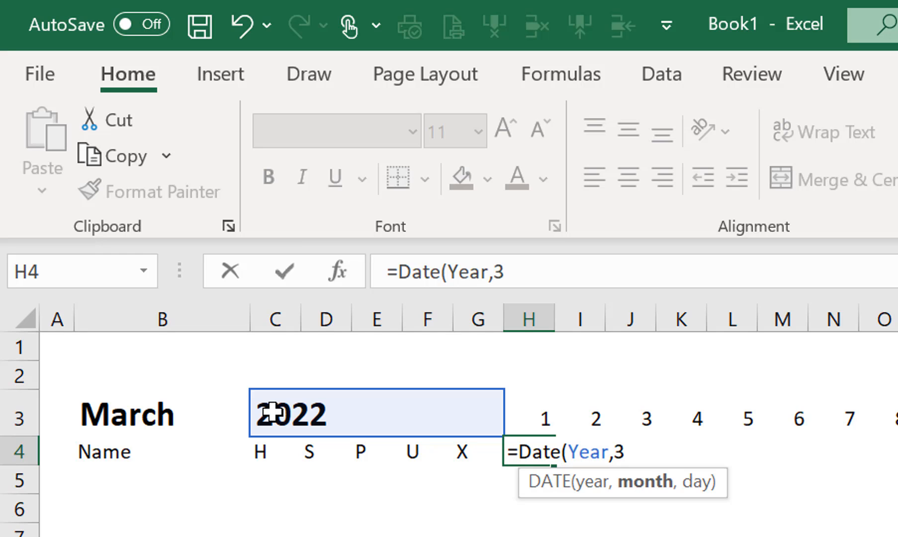
type("3,")
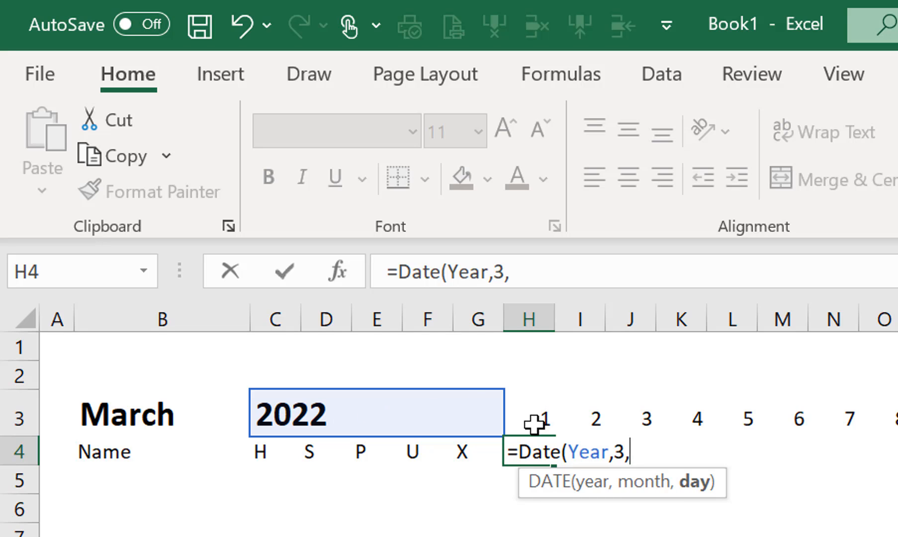
left_click(534, 424)
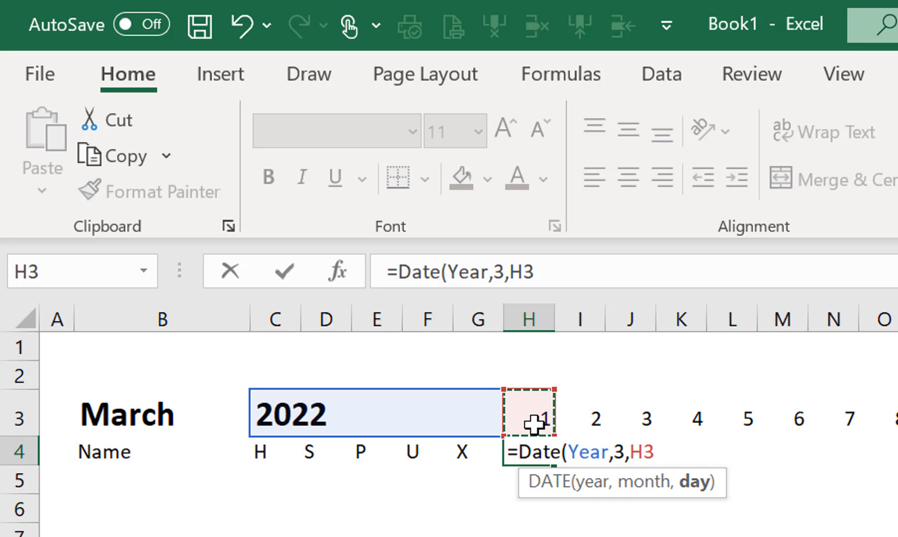
type(")")
key("Return")
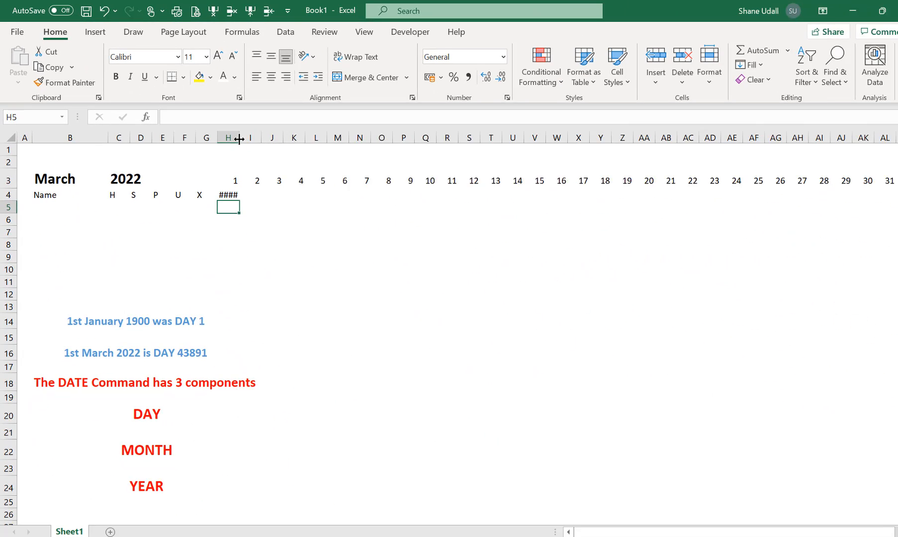
left_click_drag(555, 319, 611, 330)
left_click_drag(259, 139, 260, 139)
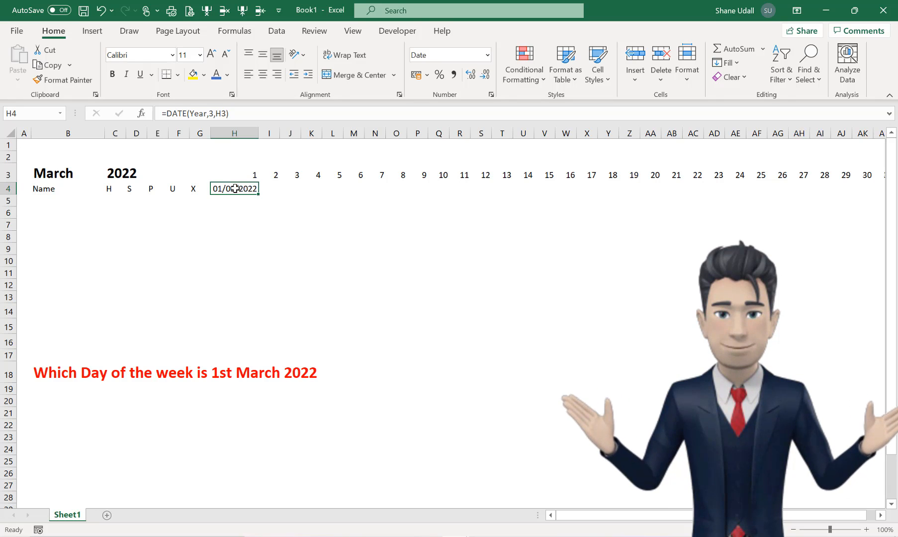
left_click(227, 202)
left_click(230, 192)
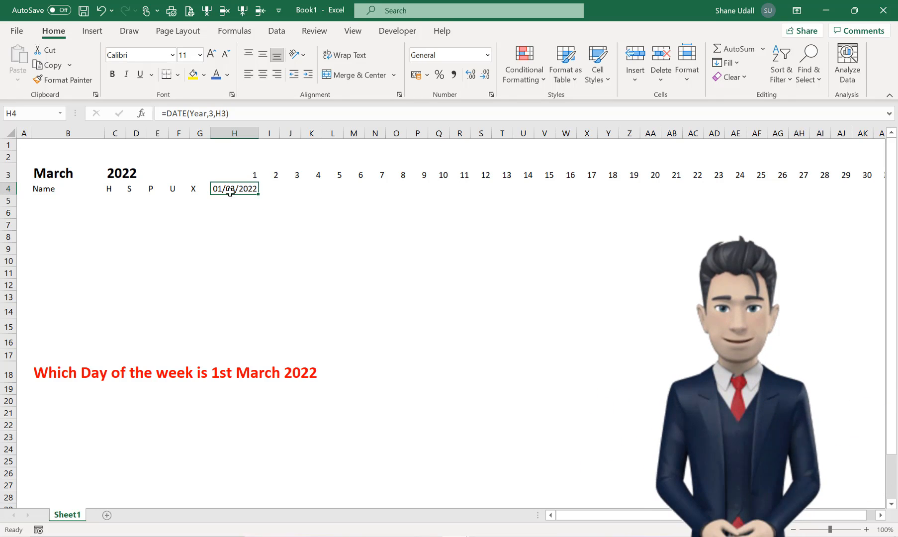
left_click(78, 379)
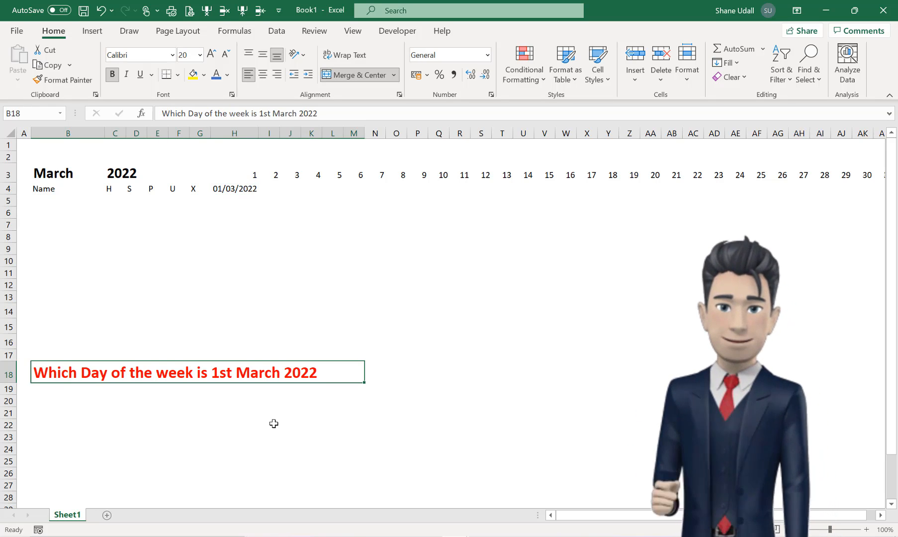
left_click(238, 189)
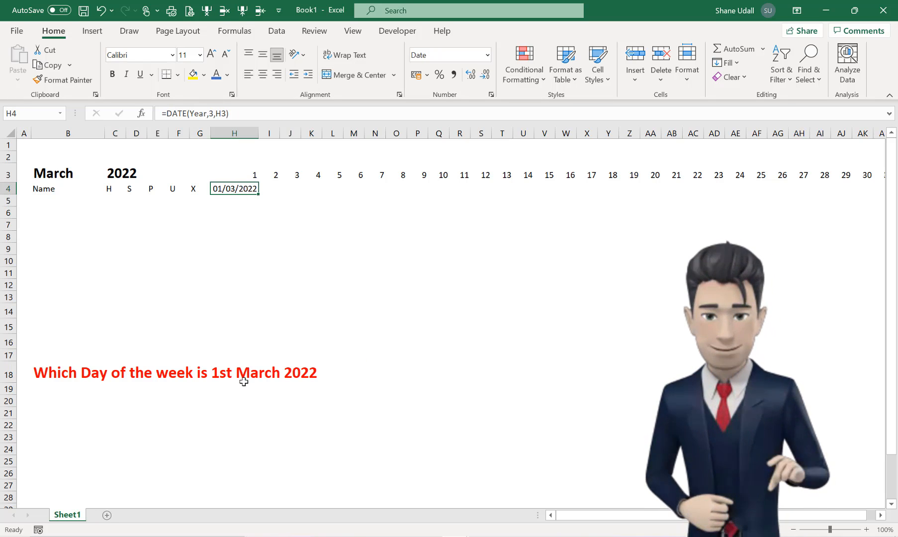
Colour the WEEKDAY formula note in cell B20 blue
left_click(78, 421)
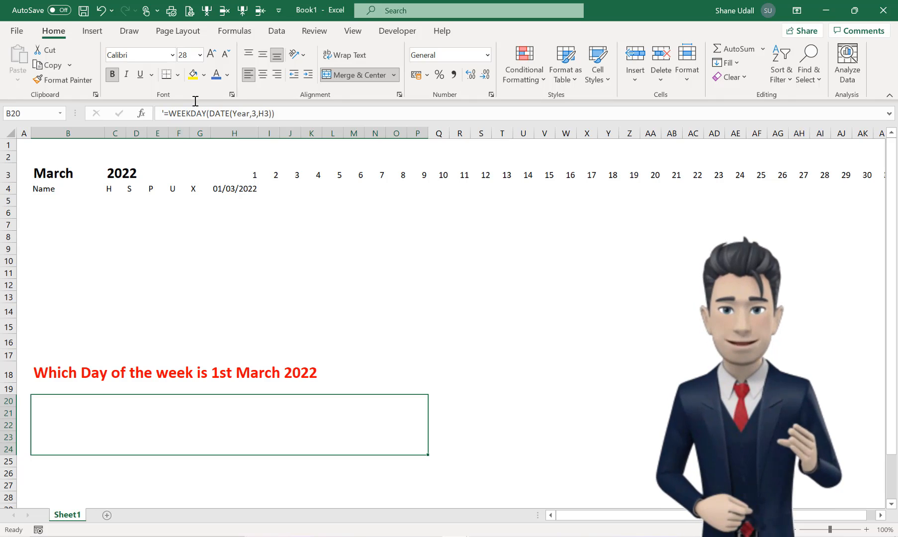
left_click(216, 74)
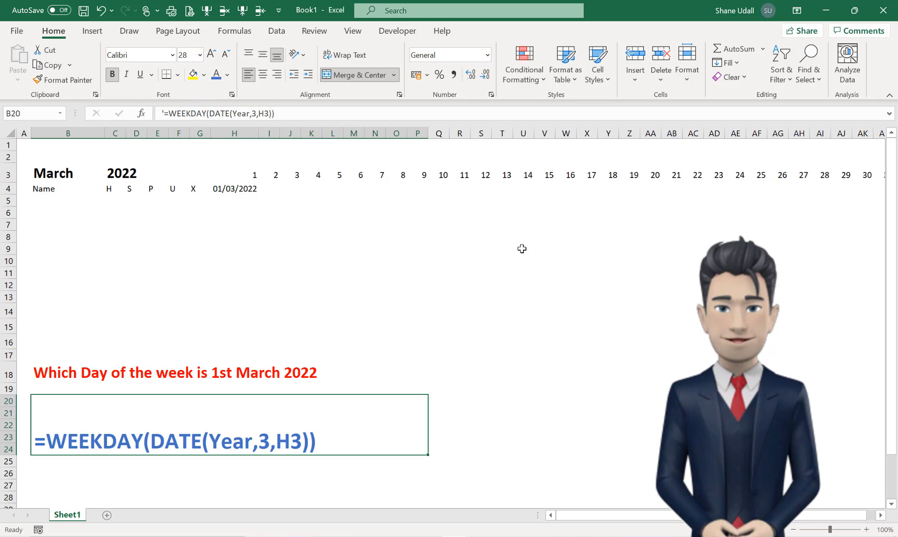
left_click(591, 312)
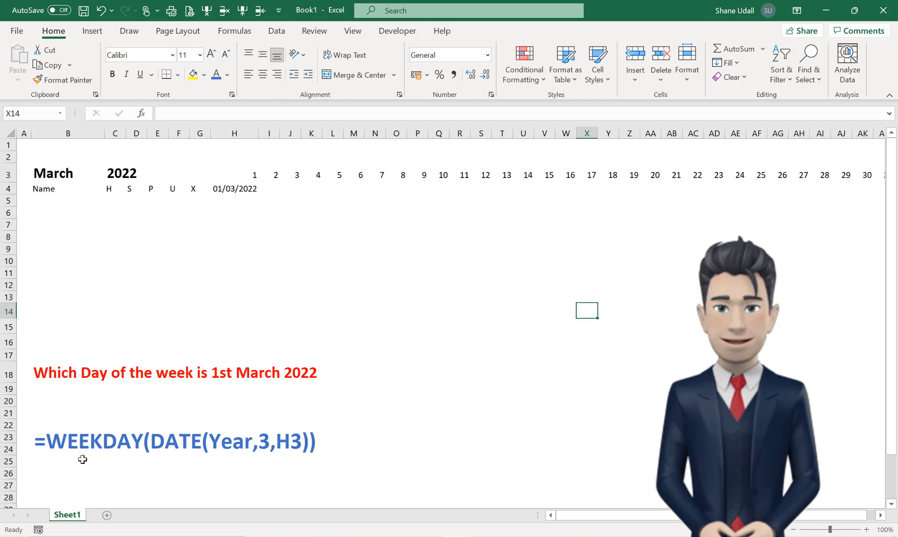
Wrap the date formula in cell H4 in WEEKDAY so it reads =WEEKDAY(DATE(Year,3,H3))
left_click(238, 188)
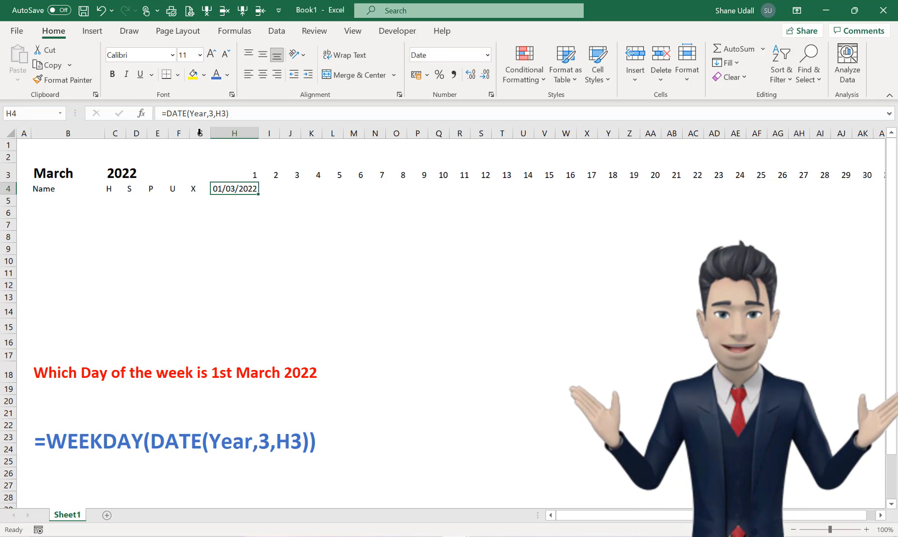
left_click(168, 113)
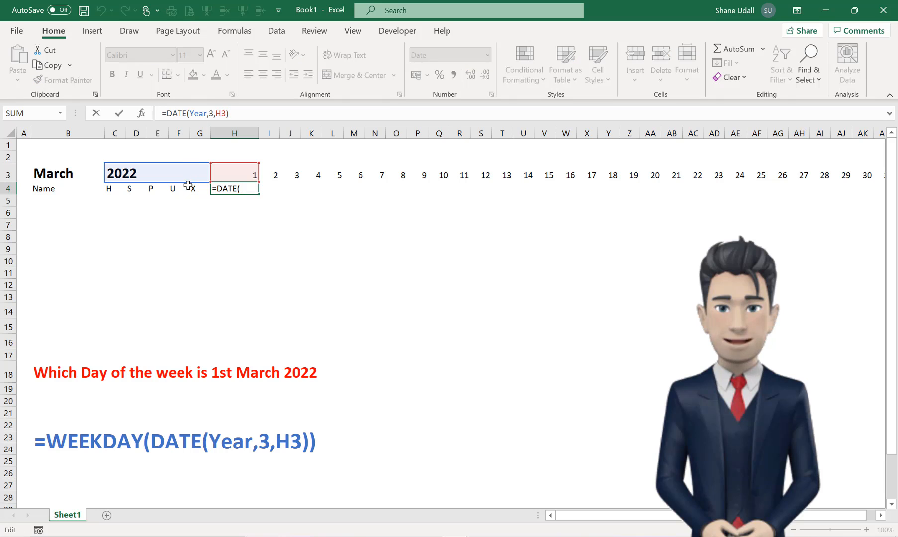
type("WEE")
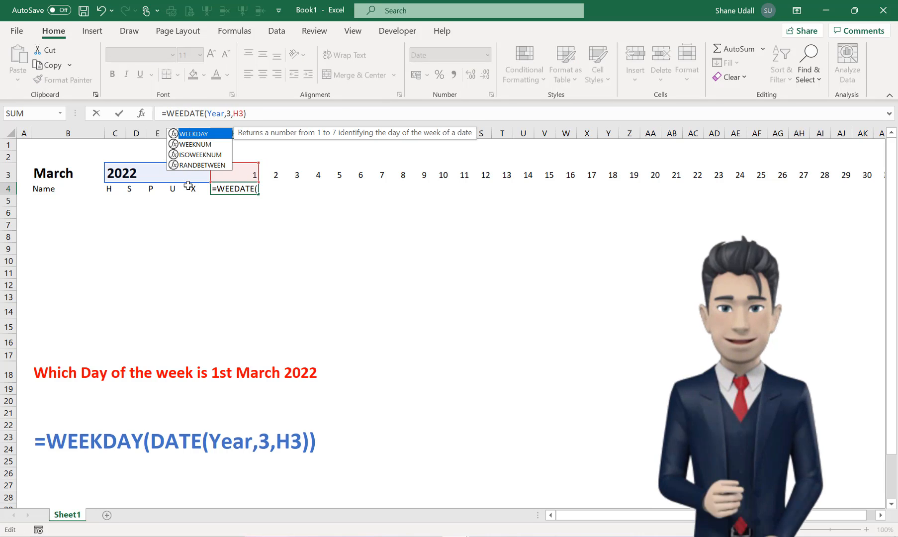
type("KDAY")
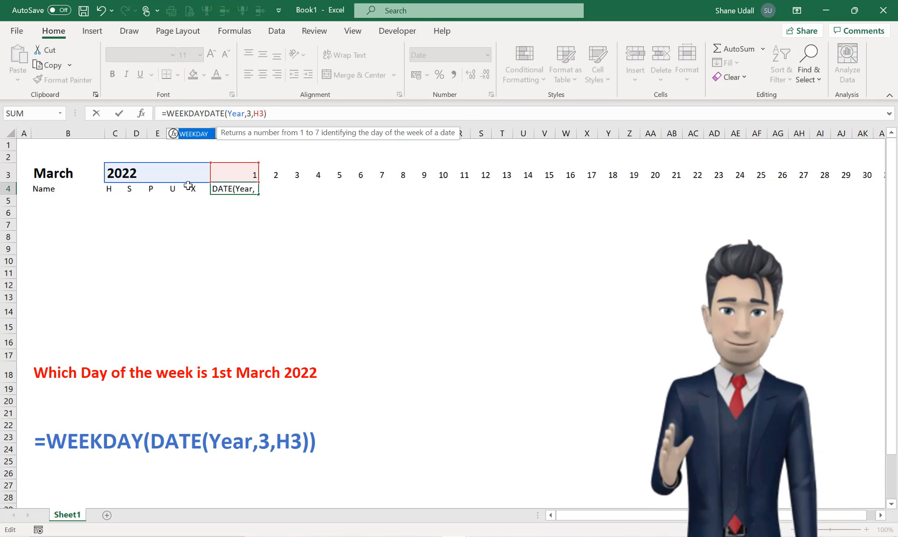
type("(")
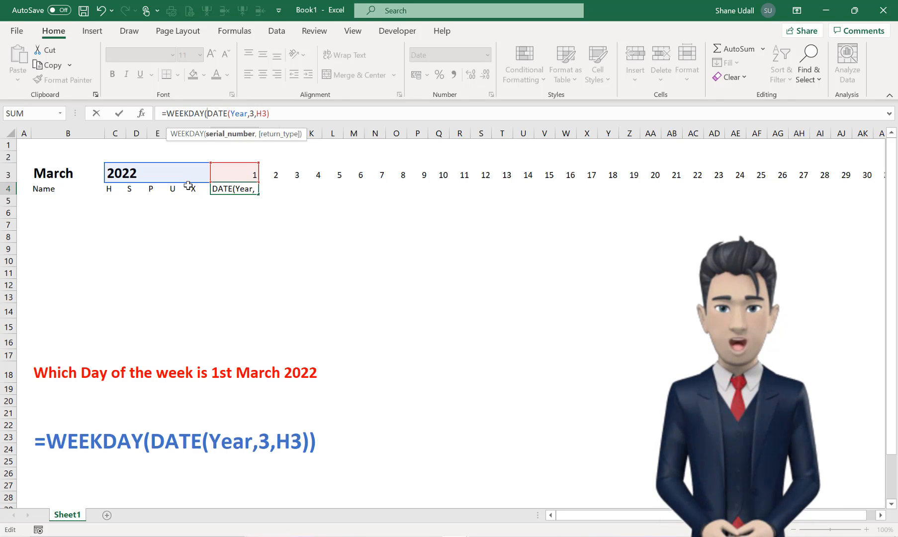
left_click(281, 113)
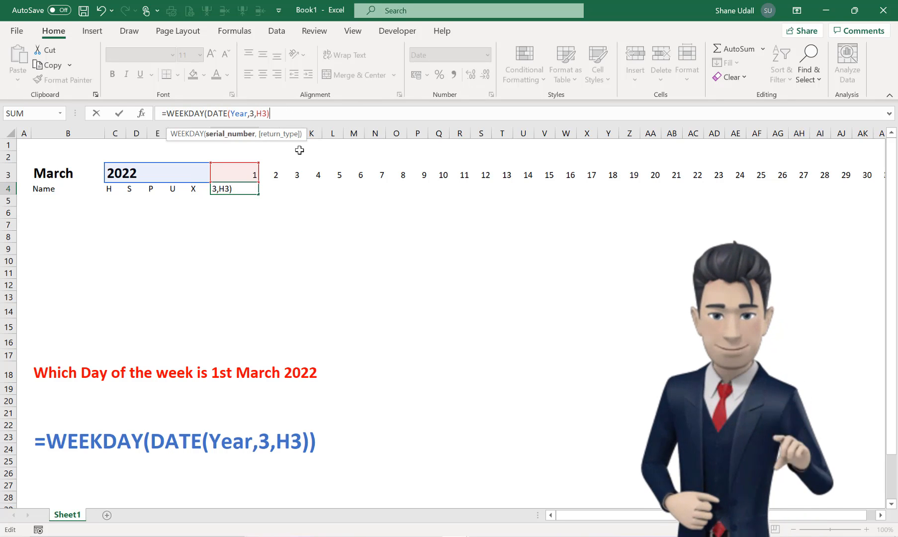
type(")")
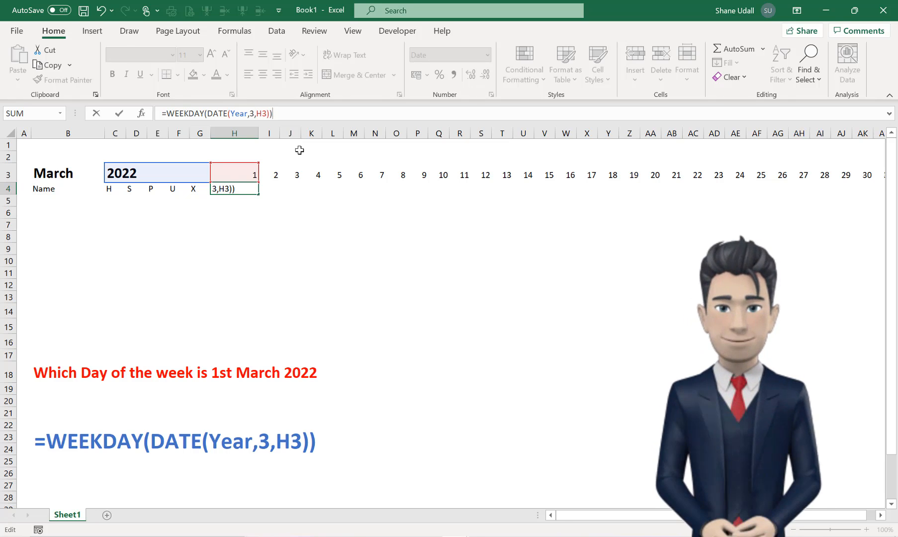
key("Return")
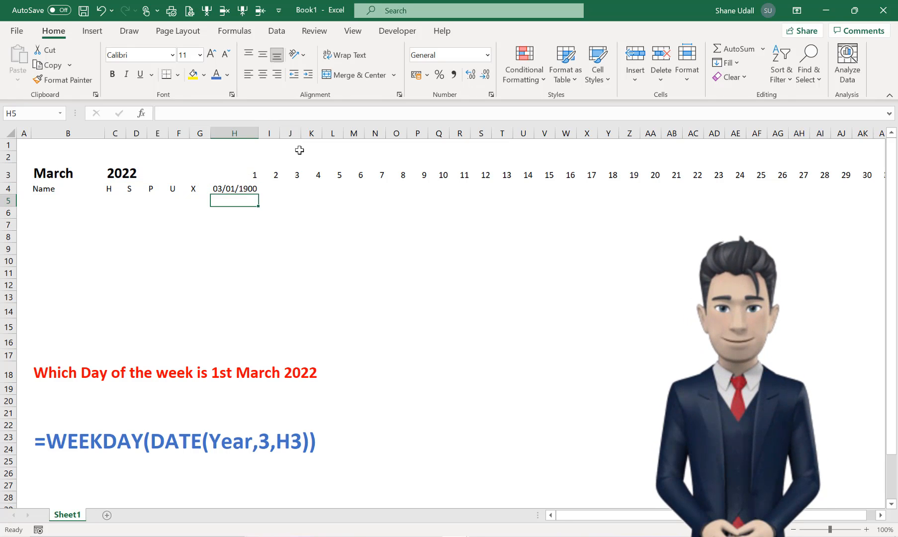
Format cell H4 as a Number with 2 decimal places
left_click(220, 189)
right_click(220, 189)
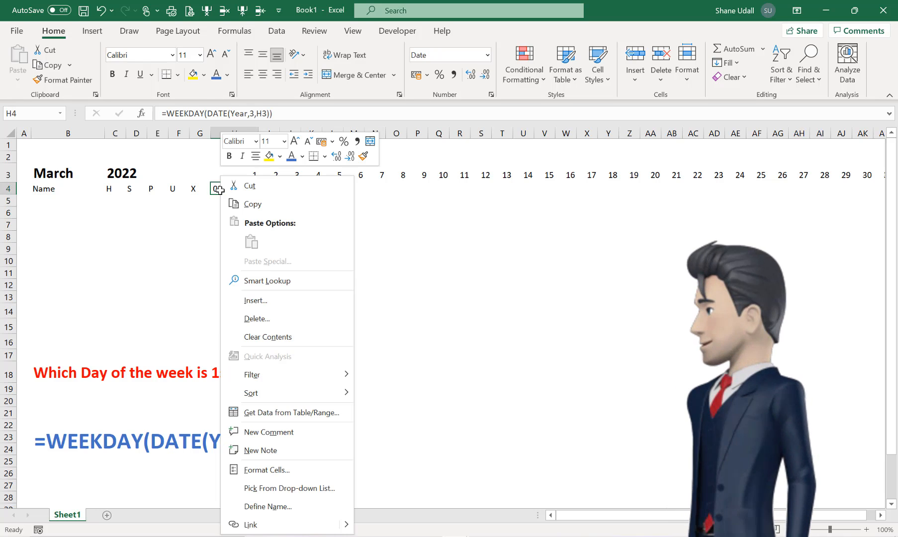
left_click(290, 465)
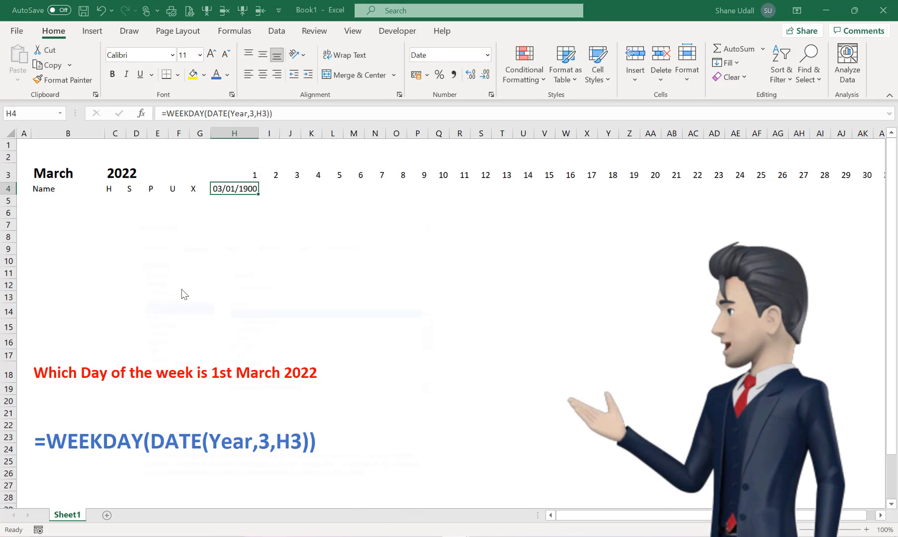
left_click(158, 280)
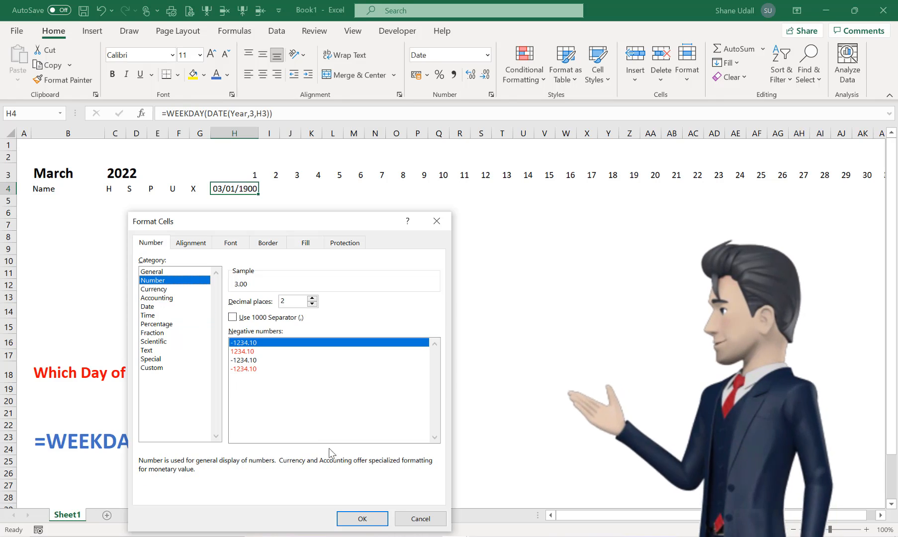
left_click(360, 520)
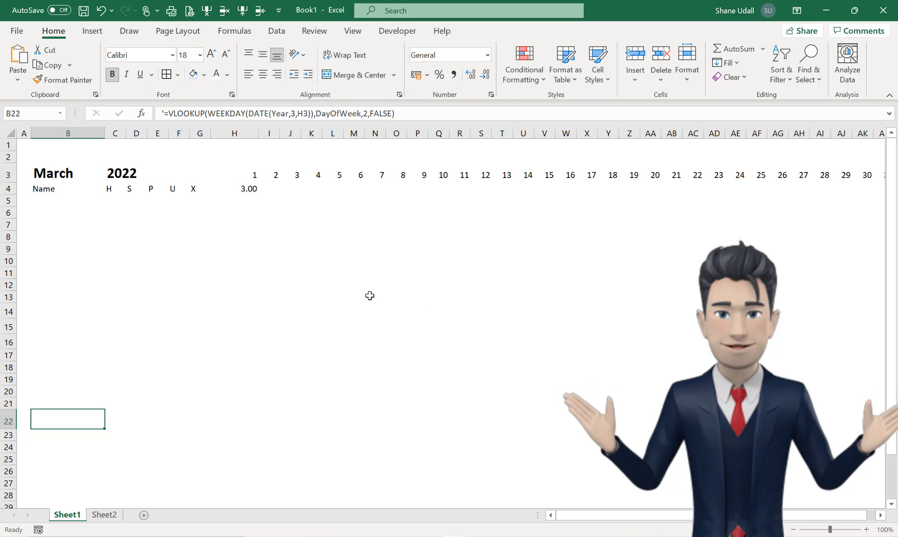
Define the name DateValue for the weekday lookup range B4:C10 on Sheet2
left_click(249, 188)
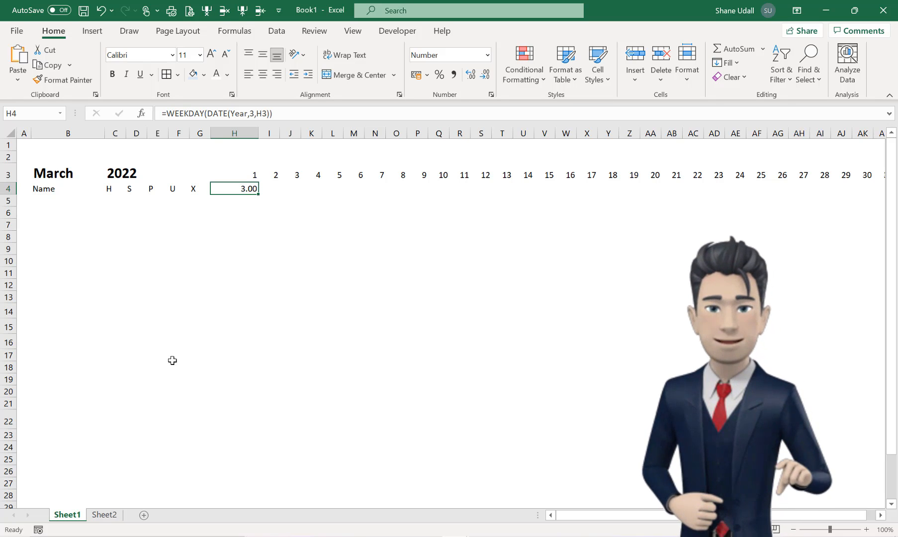
left_click(104, 516)
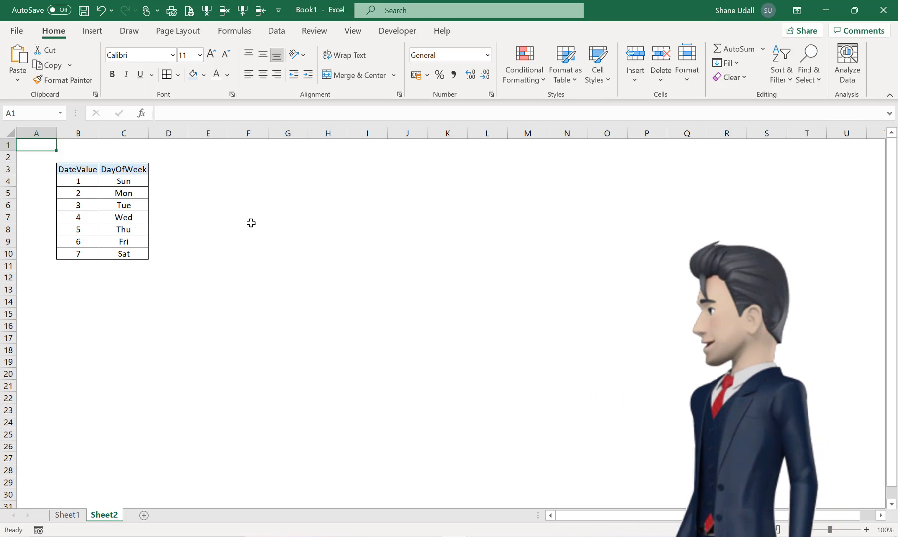
left_click_drag(67, 176, 123, 251)
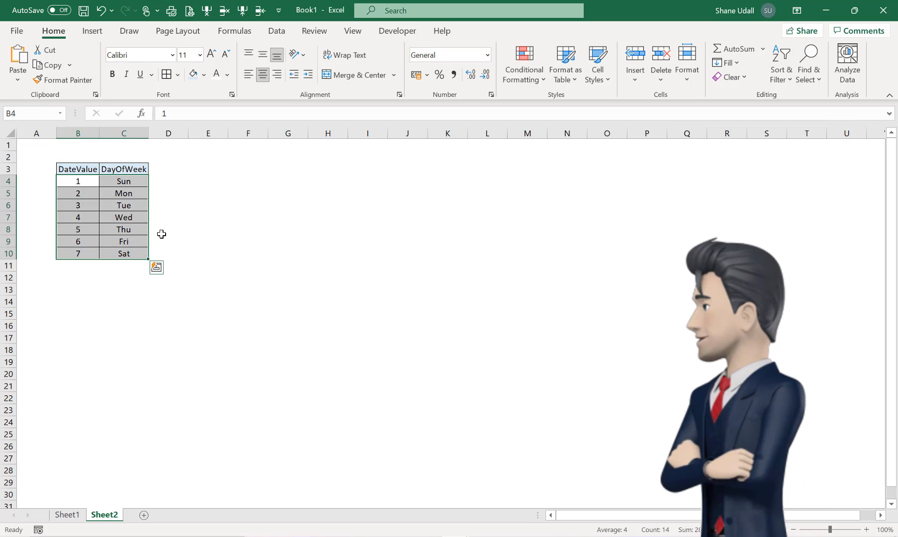
left_click(231, 33)
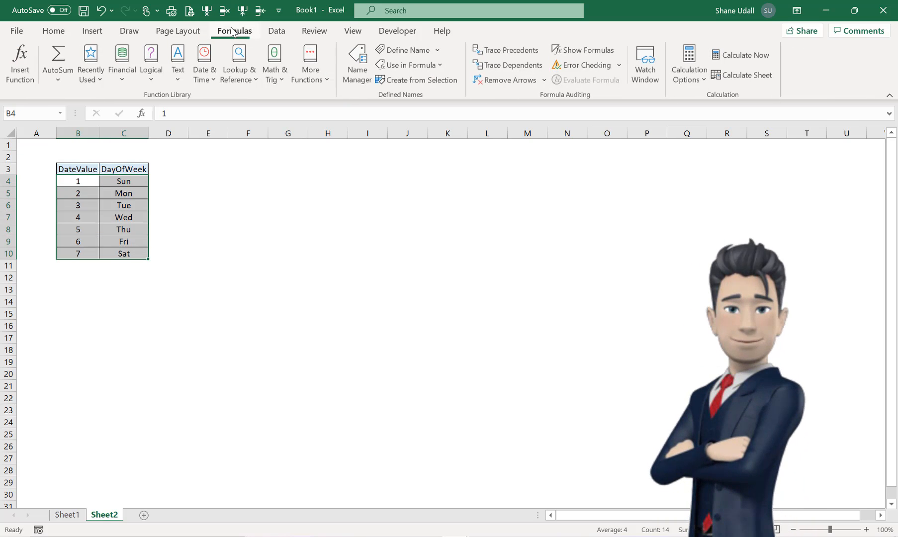
left_click(393, 52)
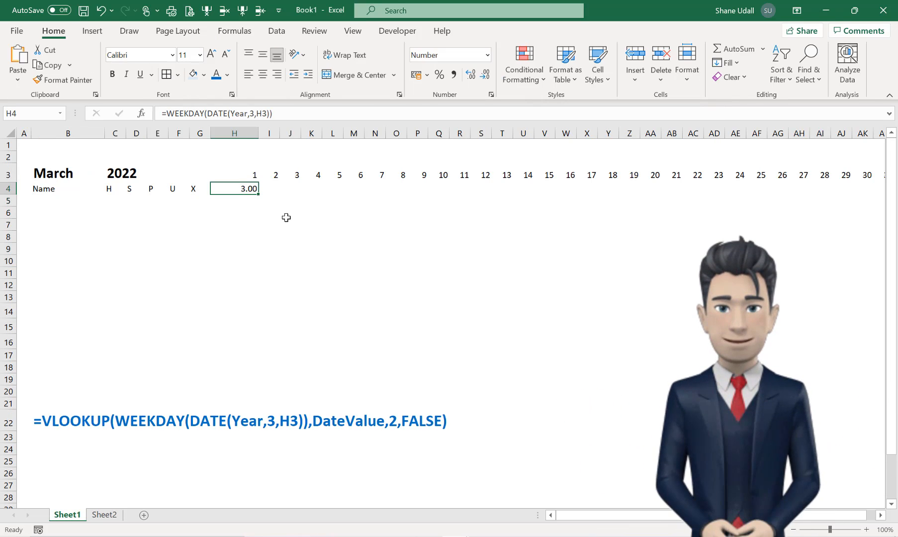
Change H4's formula on Sheet1 to =VLOOKUP(WEEKDAY(DATE(Year,3,H3)),DateValue,2,FALSE) and fill it across row 4 through day 31
left_click(166, 111)
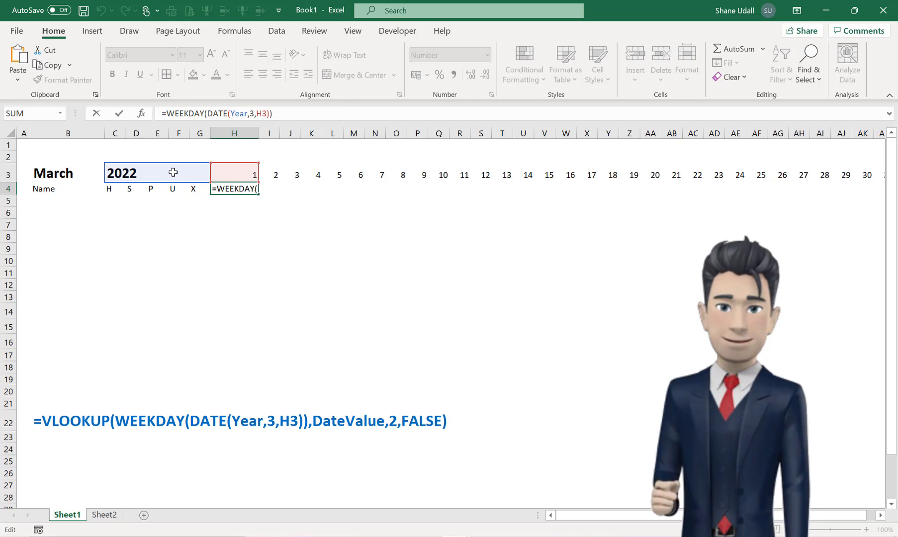
type("VLOOKU")
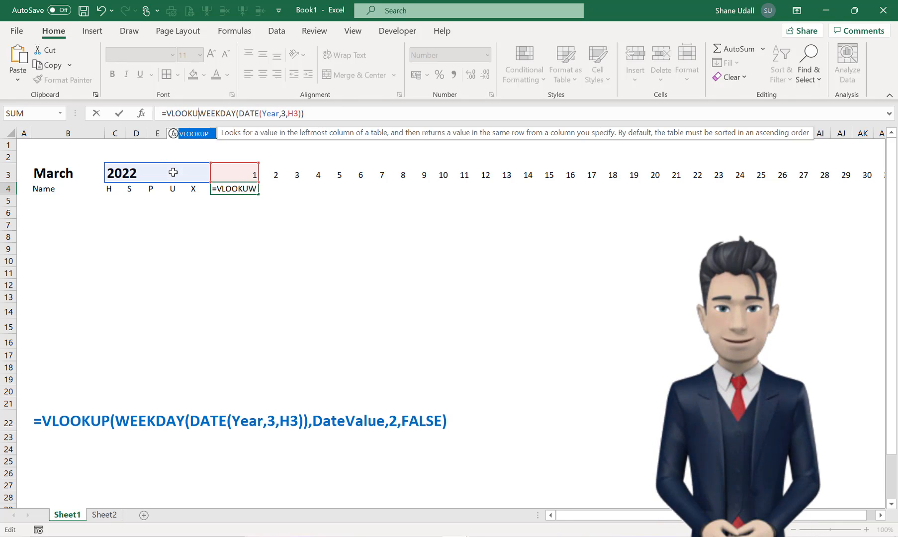
type("P")
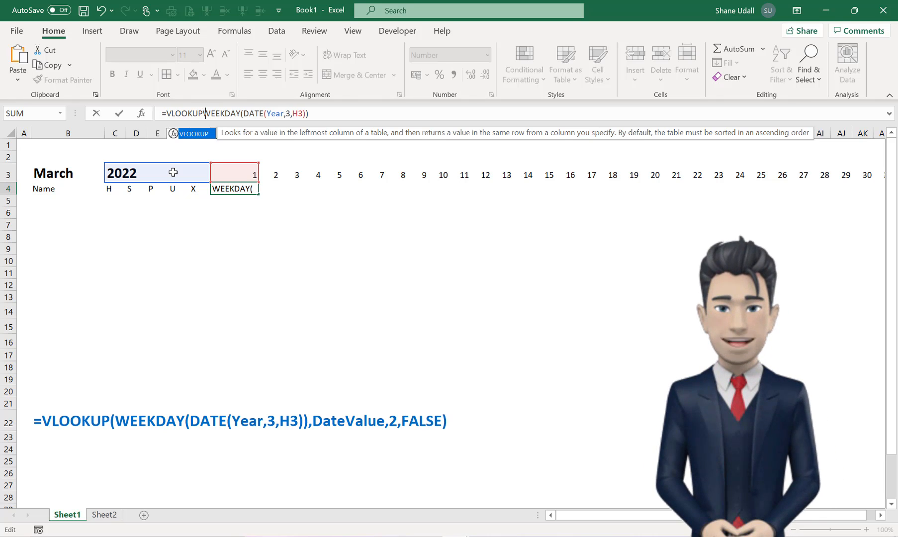
type("(WEEKDAY(DATE(Year")
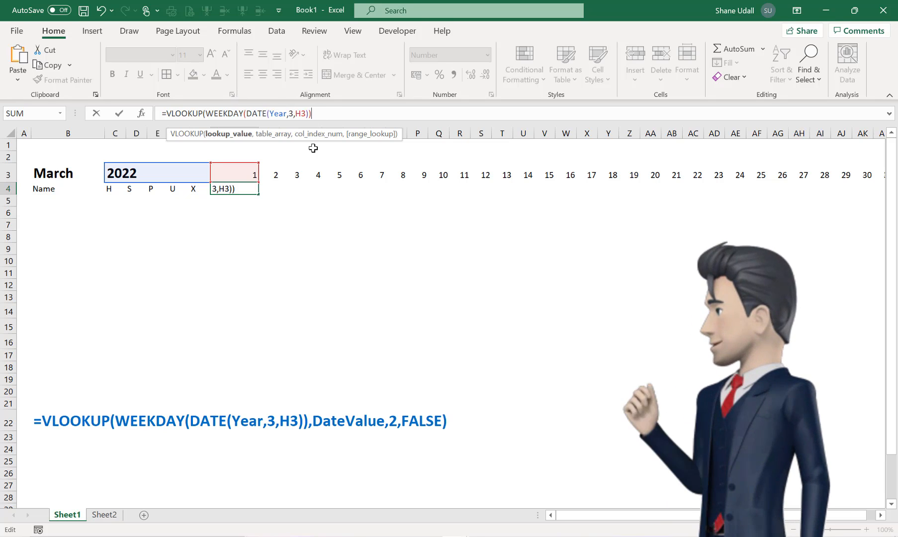
type(",3,H3)),Da")
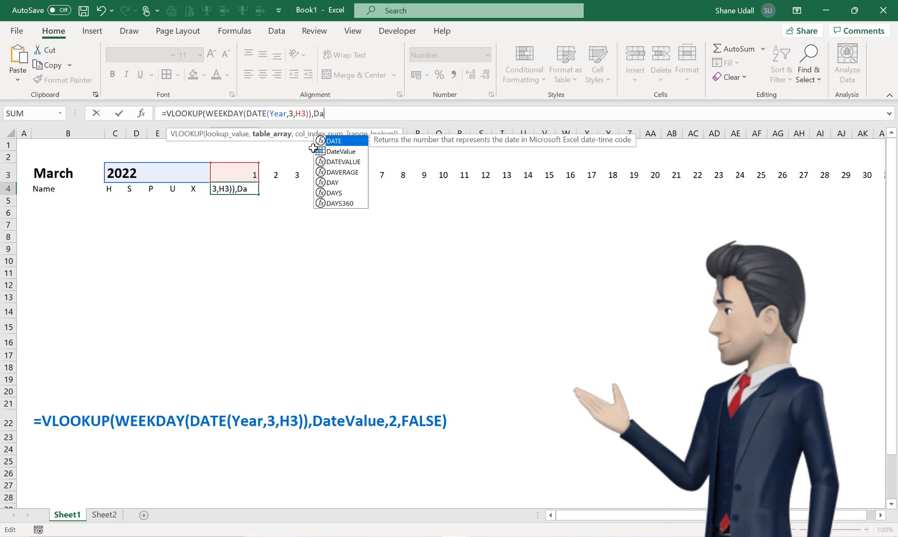
type("teValue")
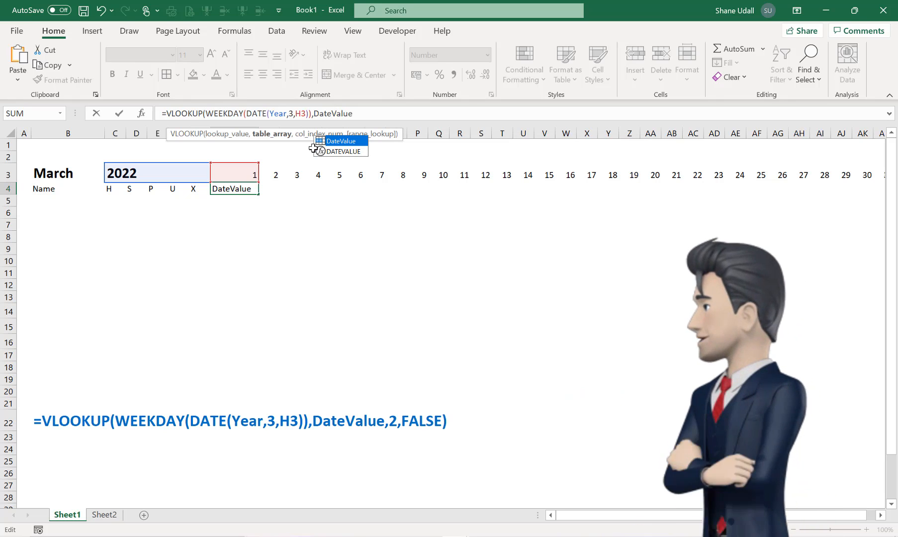
type(",")
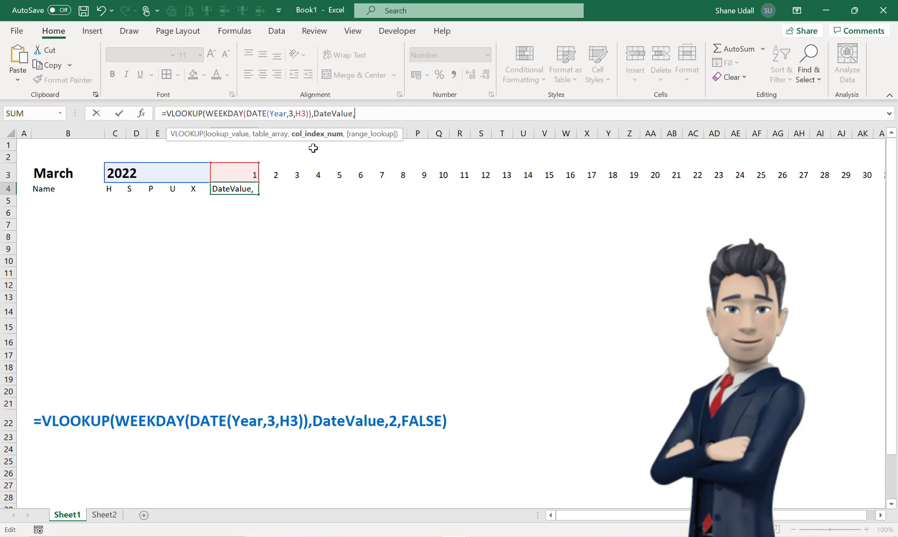
type("2")
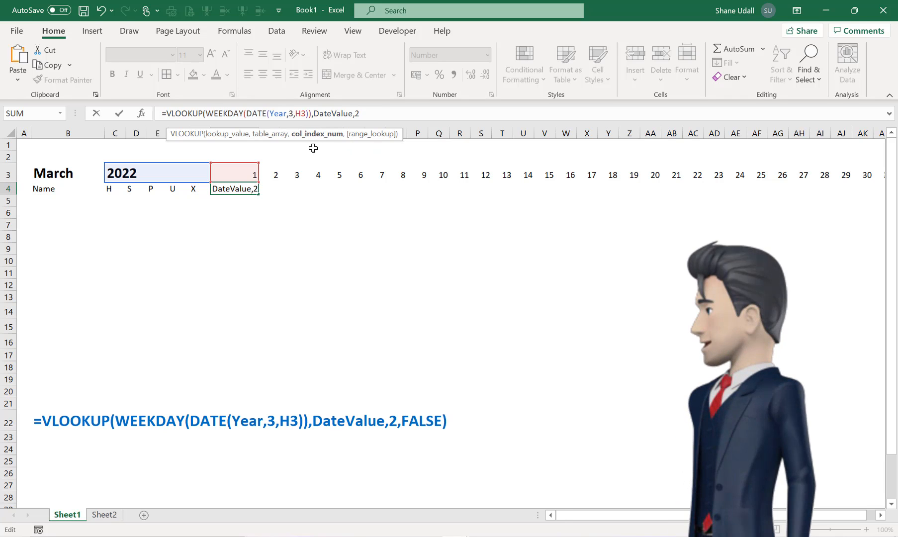
type(",Fals")
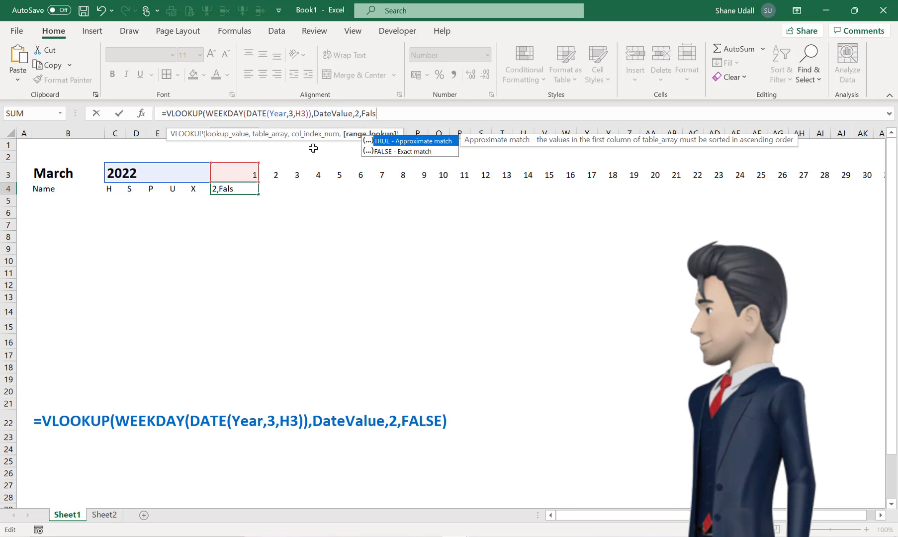
type("e)")
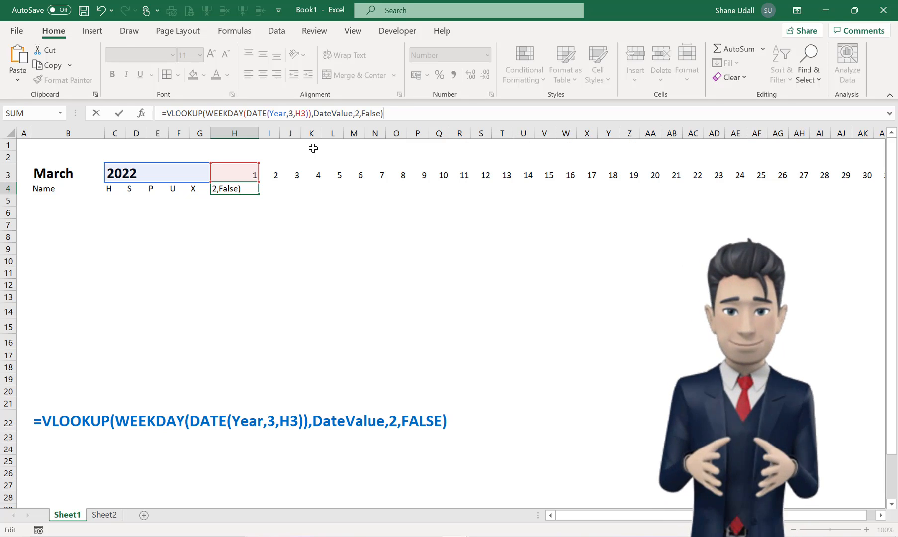
key("Return")
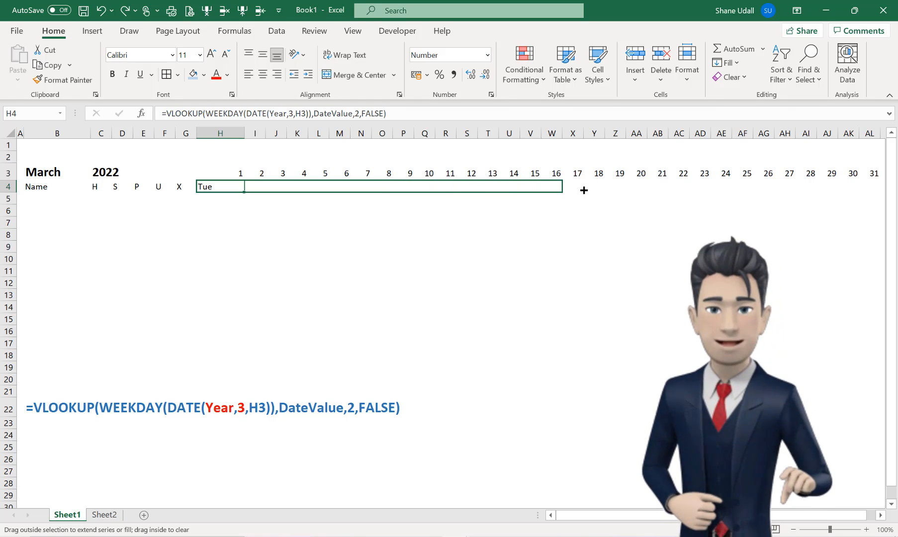
left_click_drag(678, 190, 879, 190)
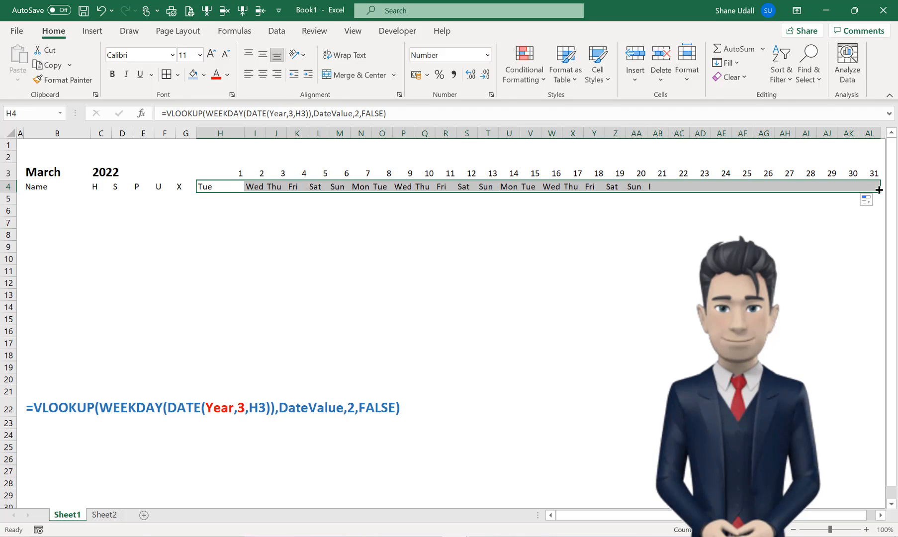
Check the weekday lookup formulas for several days across row 4
left_click(255, 186)
left_click(401, 186)
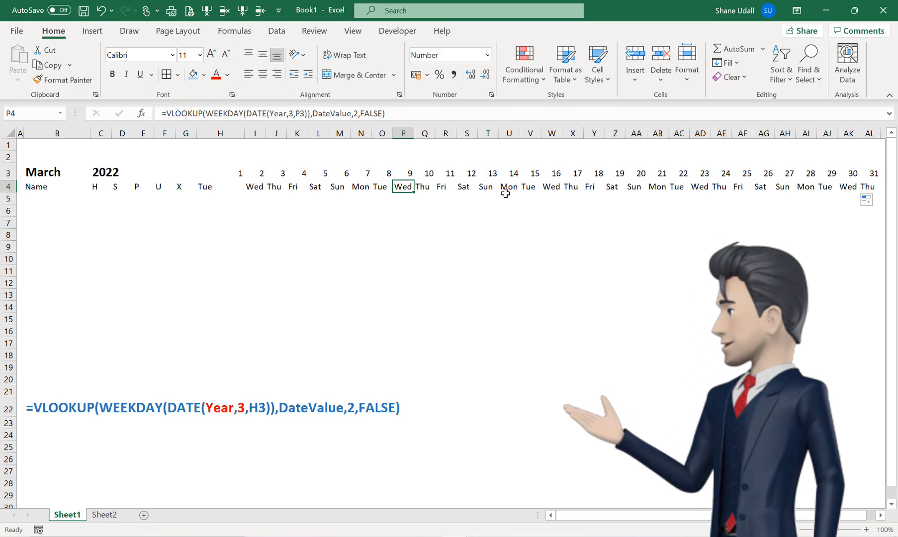
left_click(553, 187)
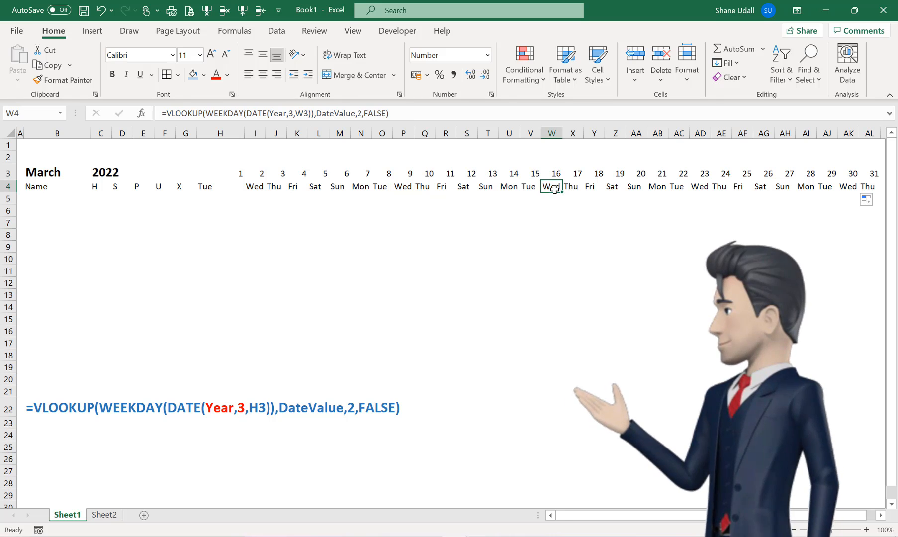
left_click(206, 189)
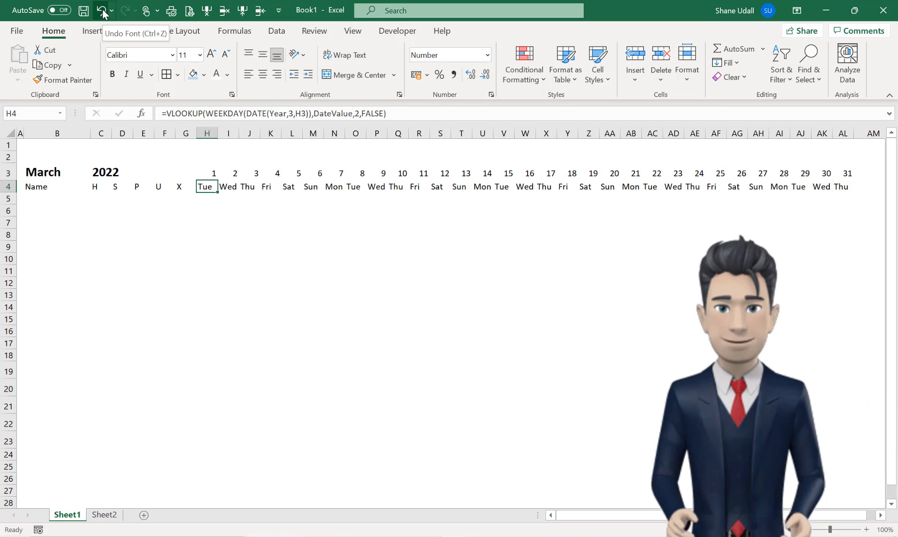
Undo the removal of the planning notes in cells B19, B21 and B23
left_click(102, 10)
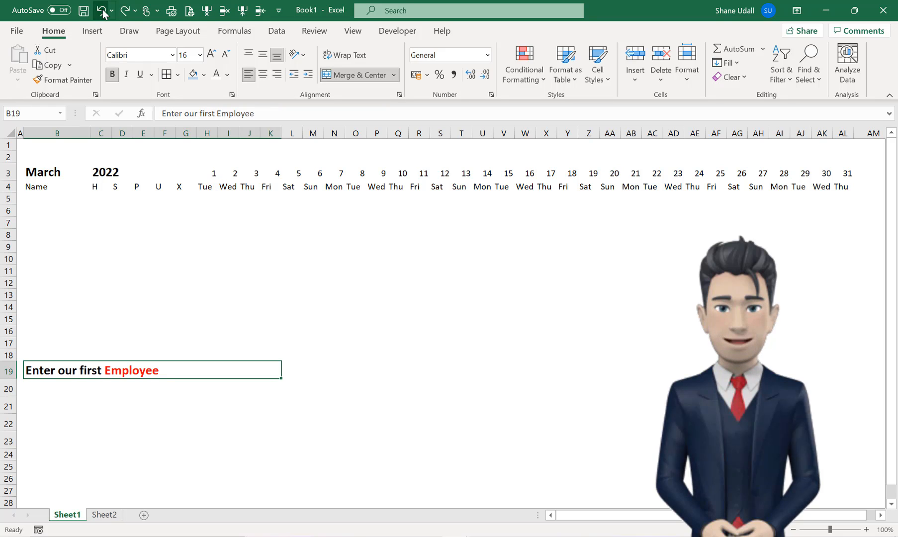
left_click(102, 10)
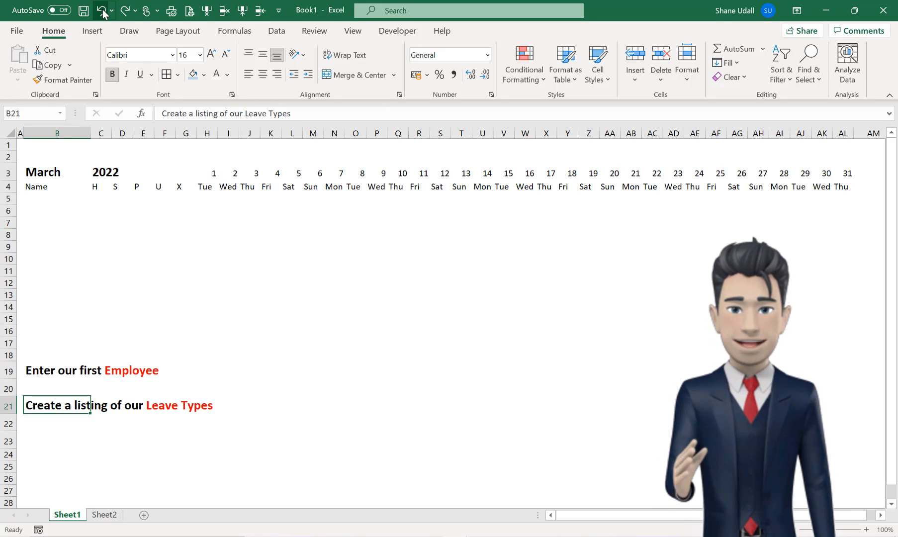
left_click(102, 10)
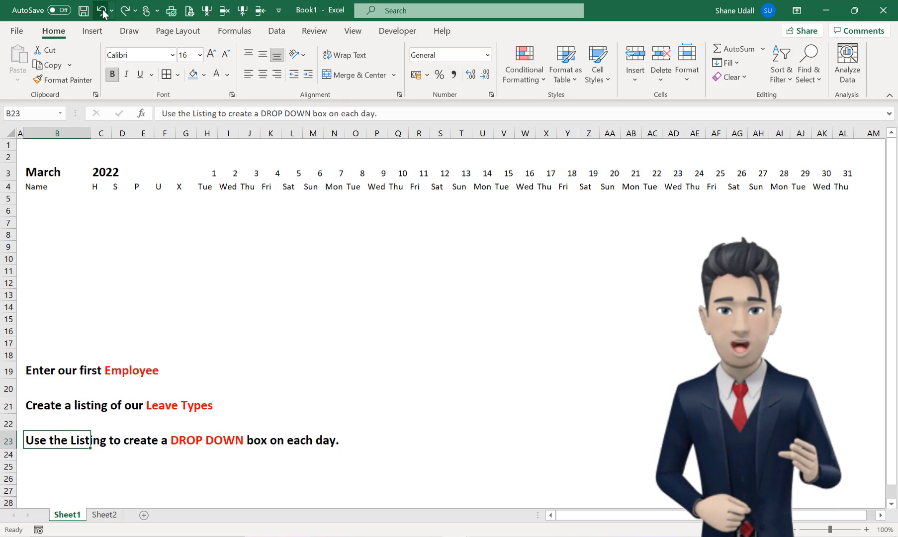
Define the workbook-level name LeaveTypes for the leave code range E4:E8 on Sheet2
left_click(111, 516)
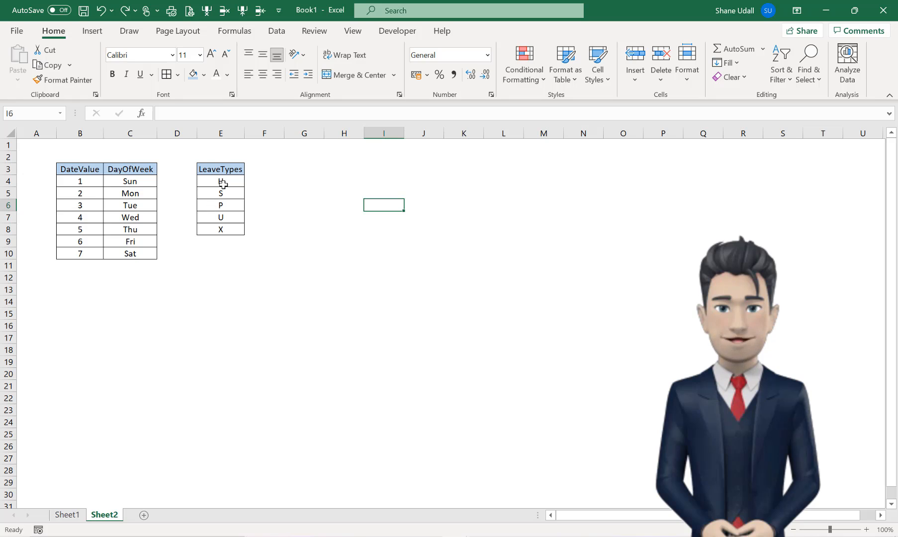
left_click_drag(226, 169, 230, 228)
left_click(278, 219)
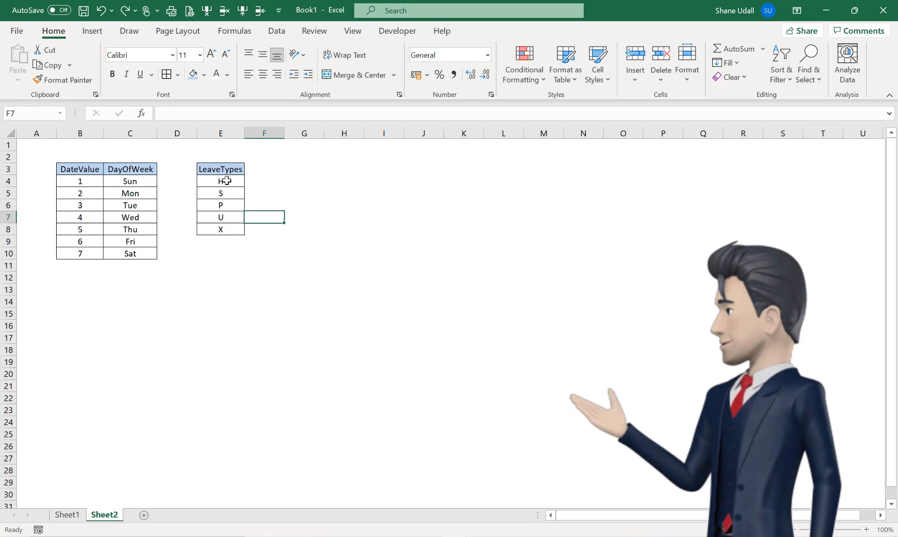
left_click_drag(227, 181, 226, 226)
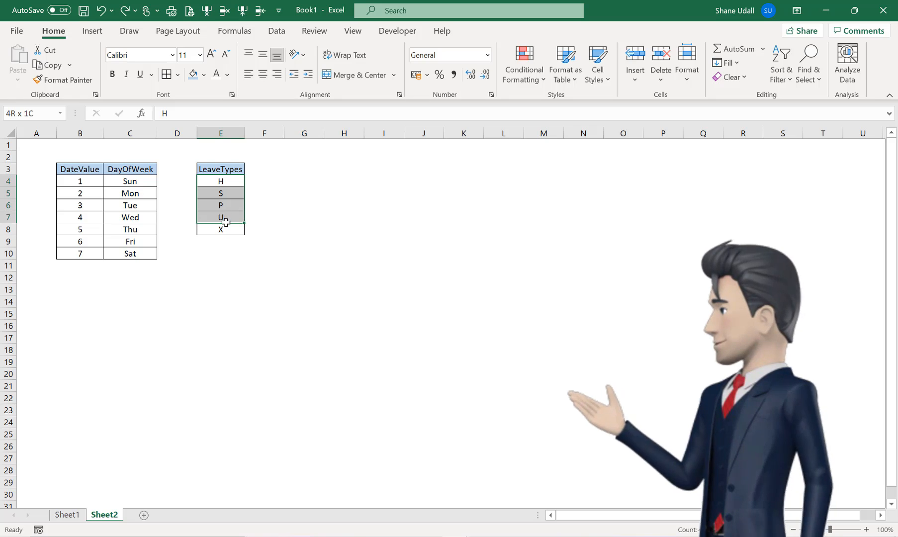
left_click(271, 227)
left_click_drag(224, 180, 223, 231)
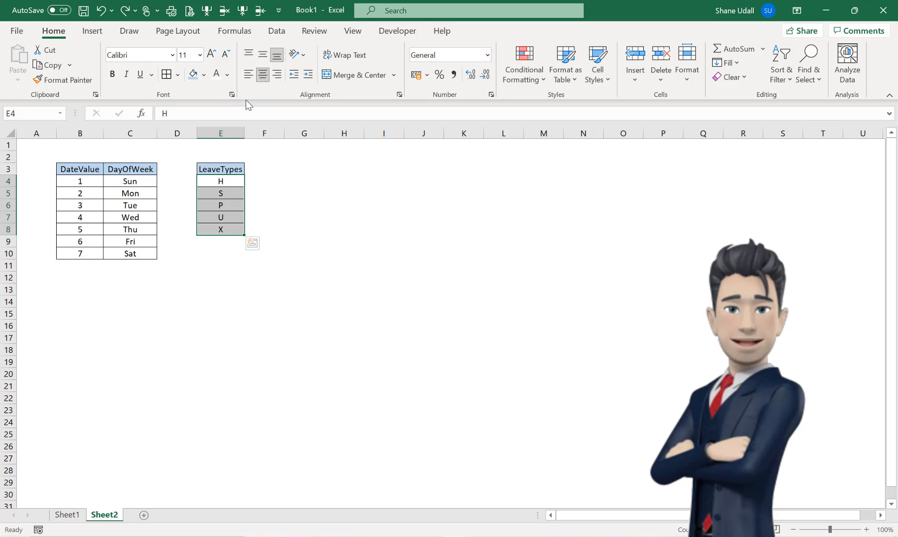
left_click(235, 31)
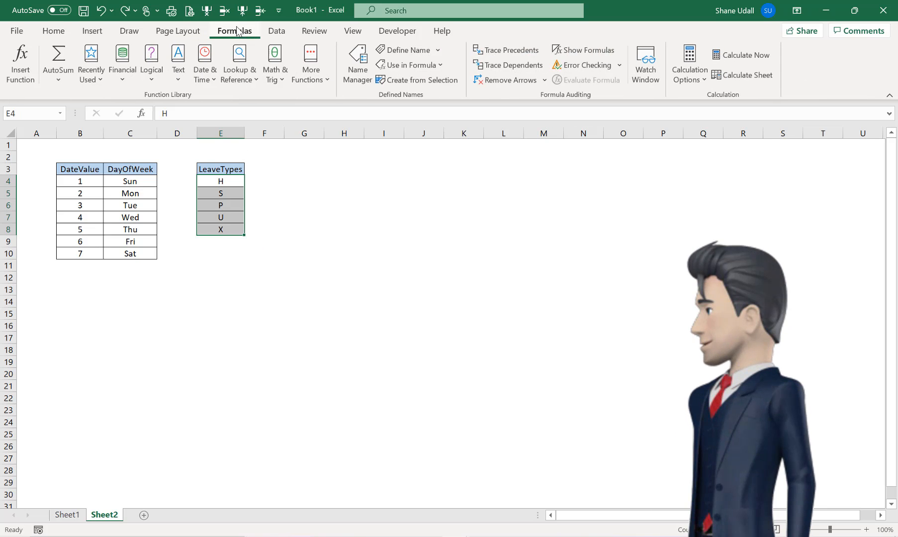
left_click(408, 50)
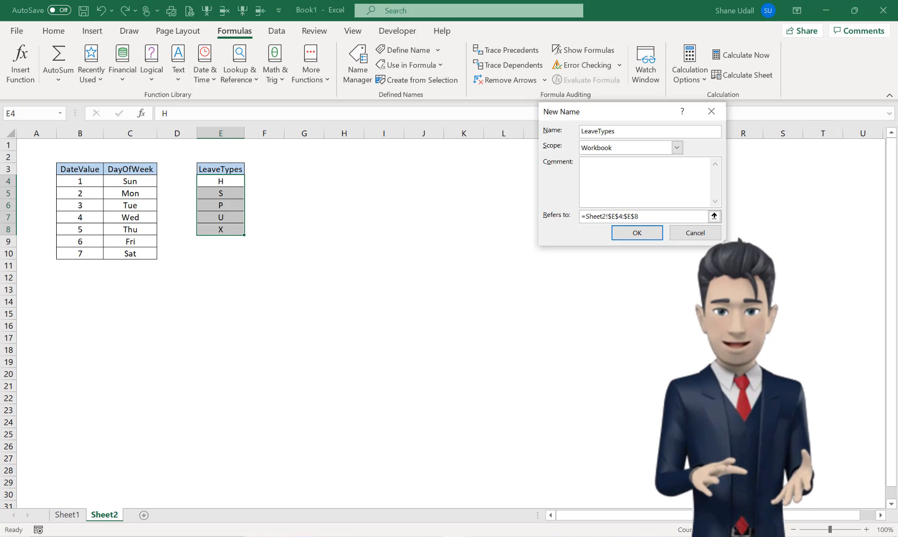
left_click(661, 235)
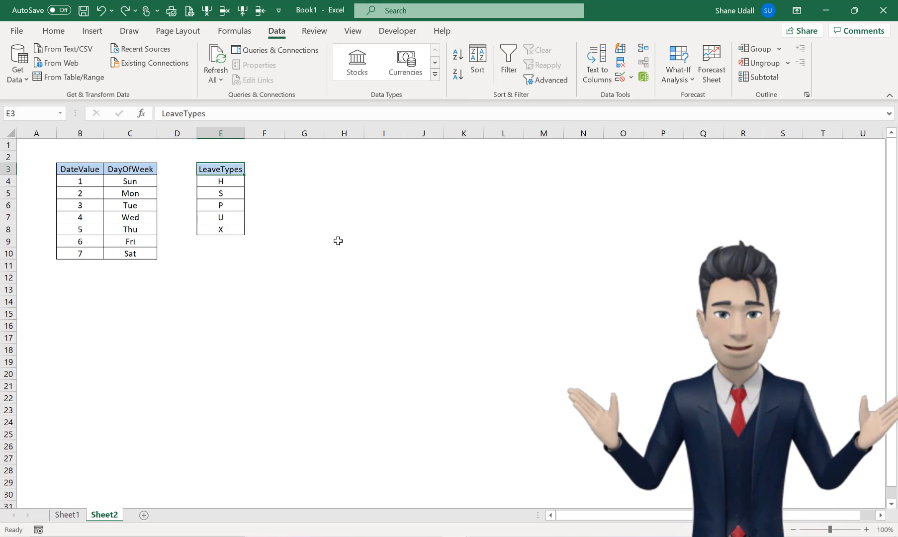
Enter the first employee's full name in cell B5 of Sheet1
left_click(68, 515)
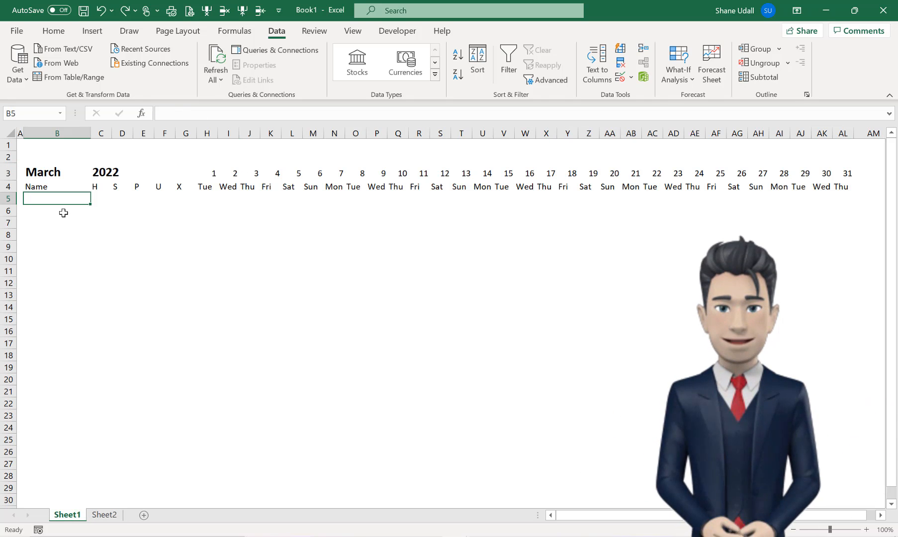
type("Jim B")
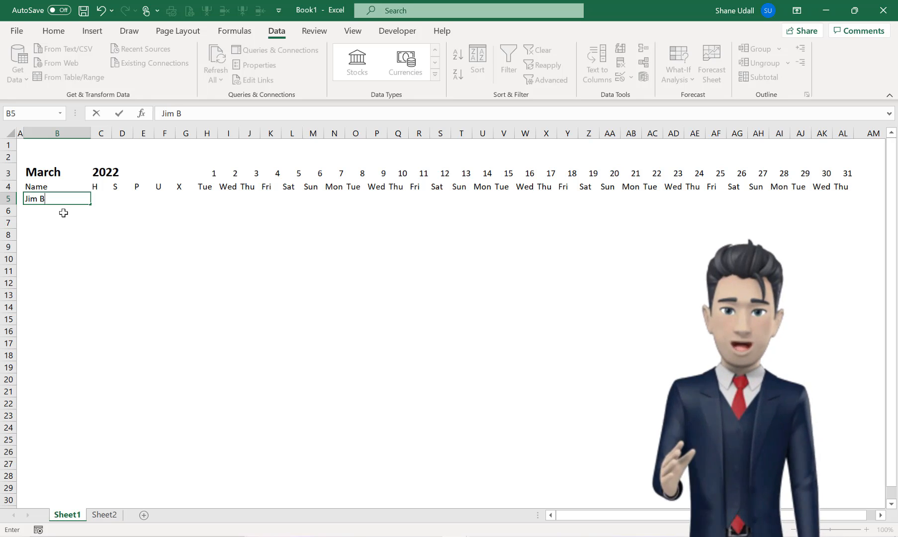
type("anks")
key("Tab")
Add list data validation to cell H5 with the source =LeaveTypes and an in-cell dropdown
key("Tab")
key("Tab")
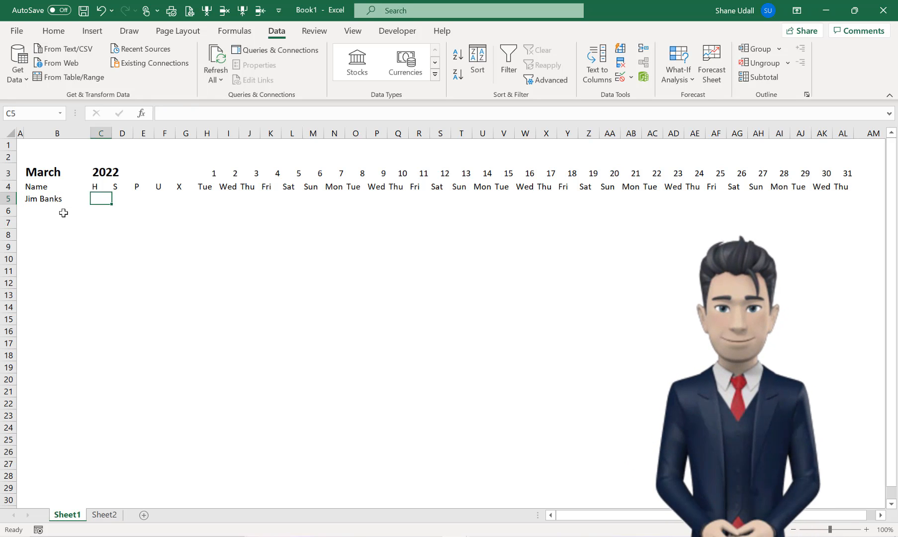
key("Tab")
key("Tab")
key("Tab")
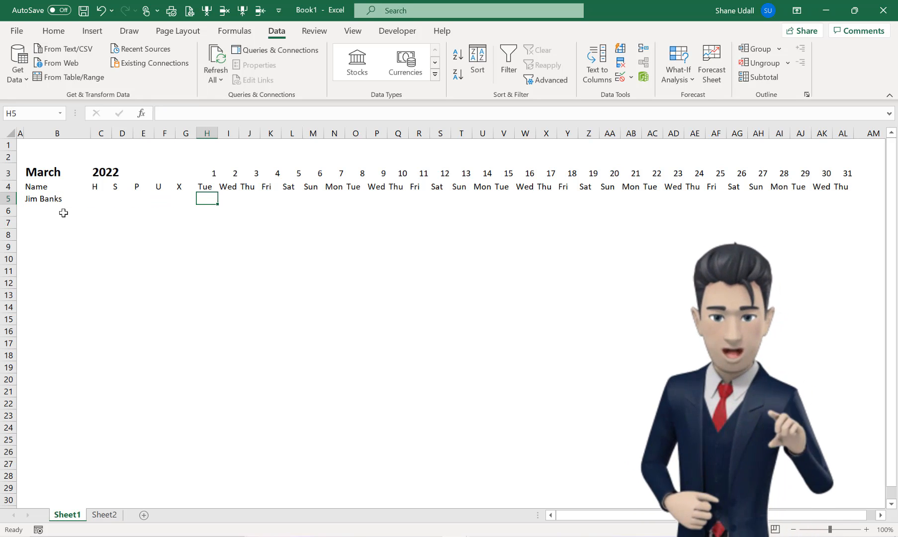
left_click(624, 78)
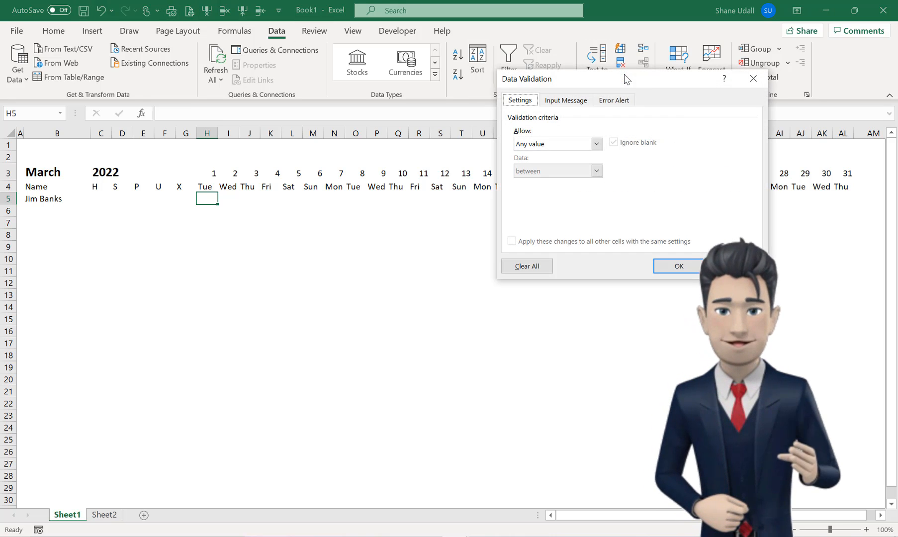
left_click(598, 144)
left_click(545, 182)
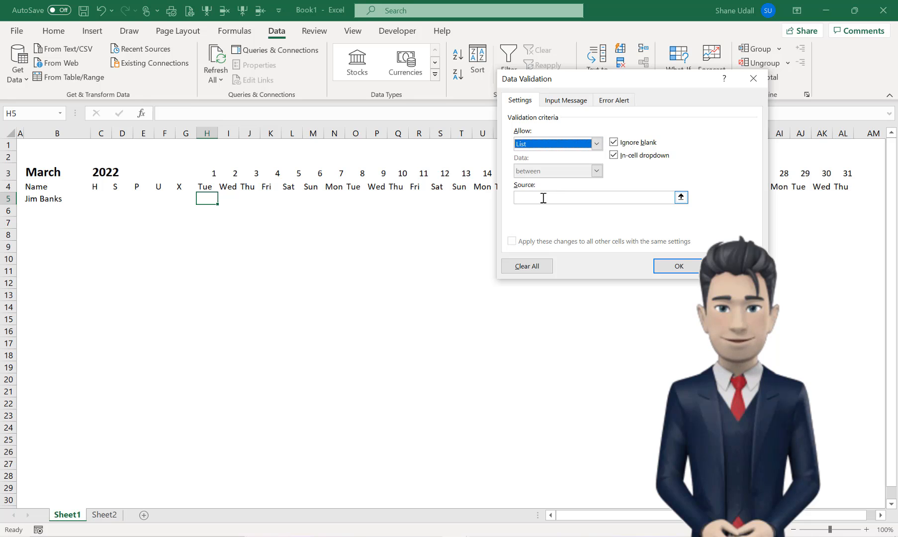
type("=L")
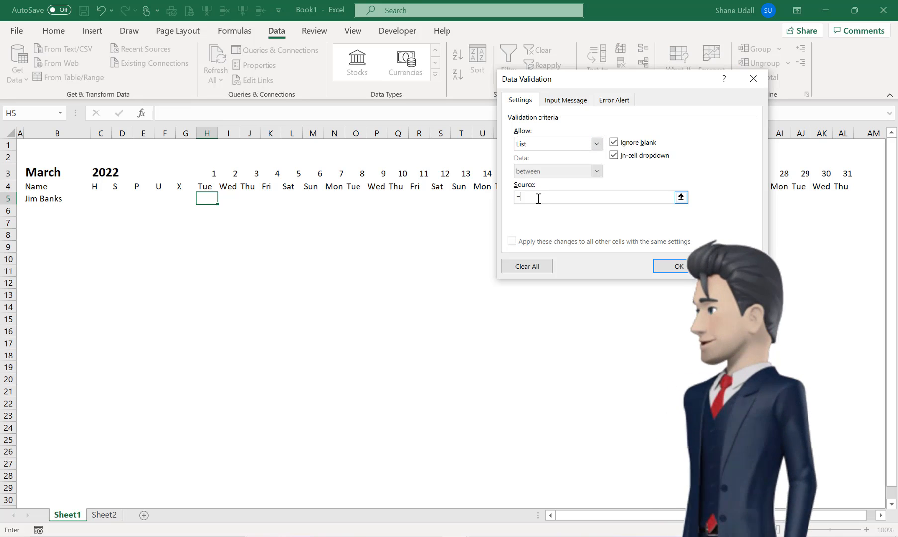
type("eaveTy")
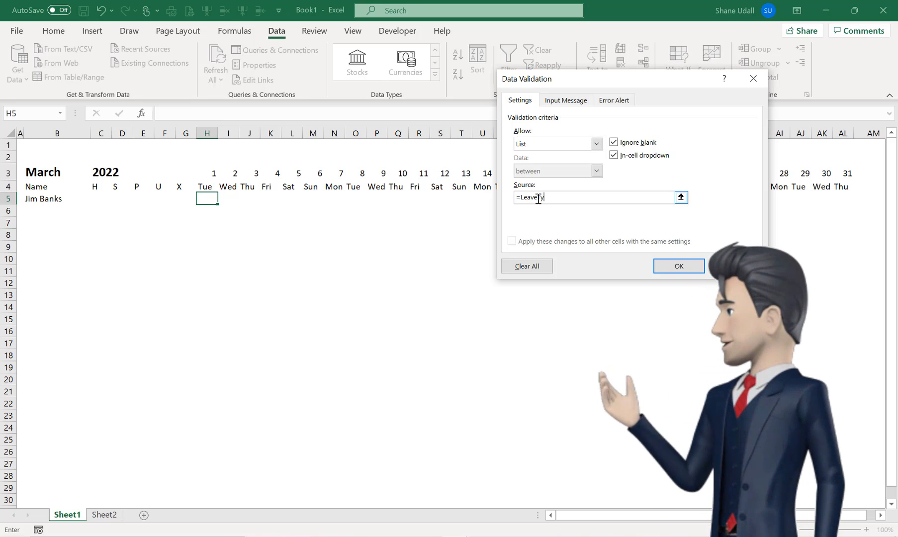
type("pes")
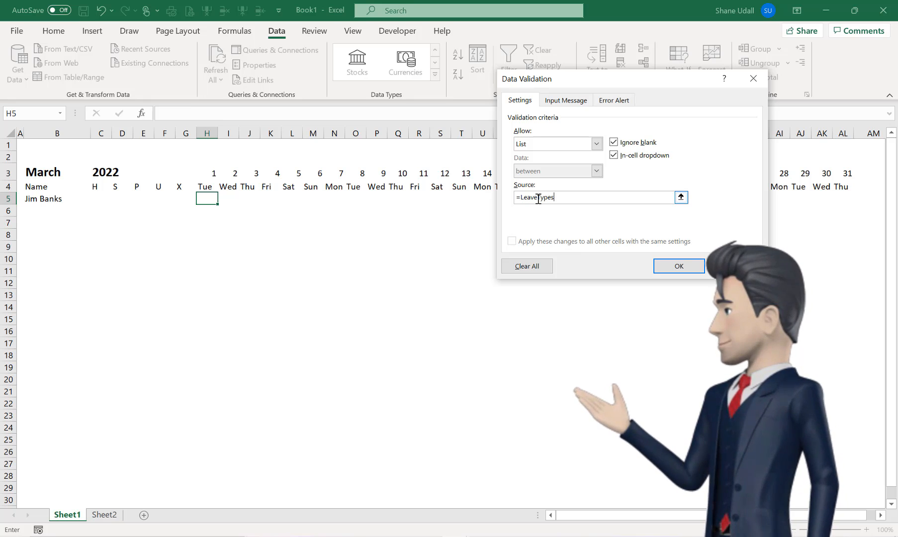
left_click(679, 265)
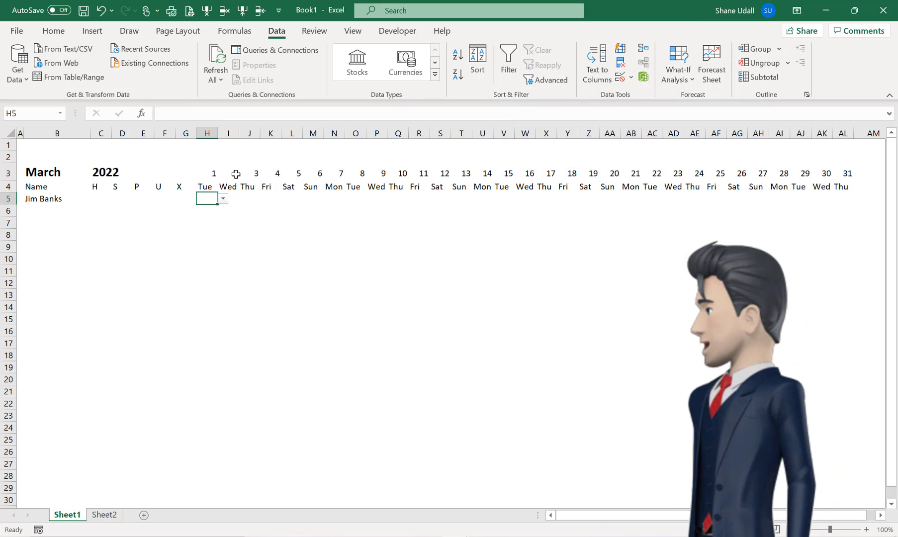
Test the leave-type dropdown in H5 and fill it across row 5 through day 31 in column AL
left_click(224, 199)
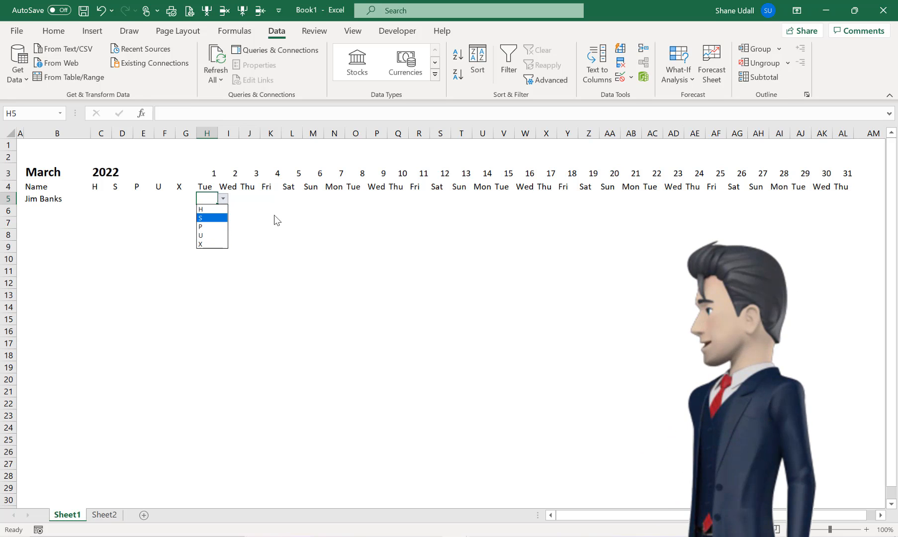
left_click(222, 198)
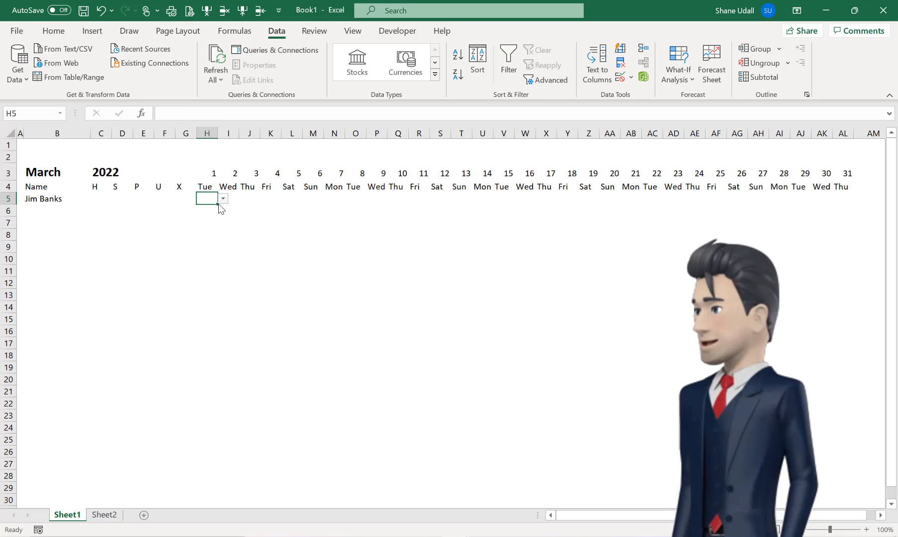
left_click_drag(217, 205, 866, 232)
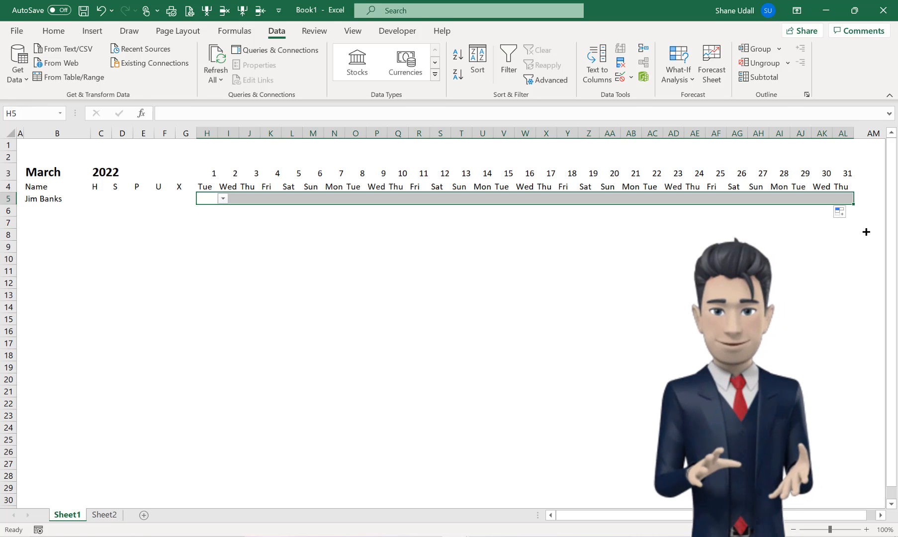
left_click(726, 199)
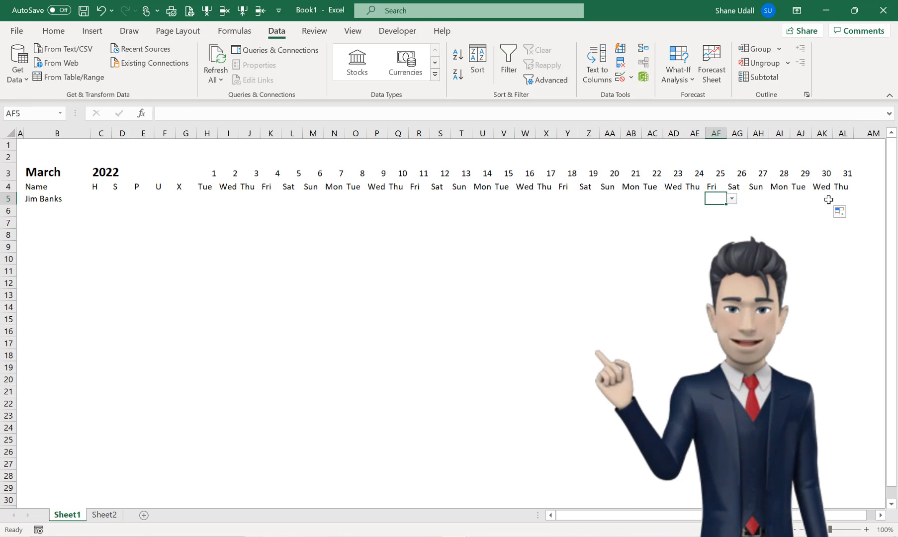
left_click(828, 198)
left_click(519, 198)
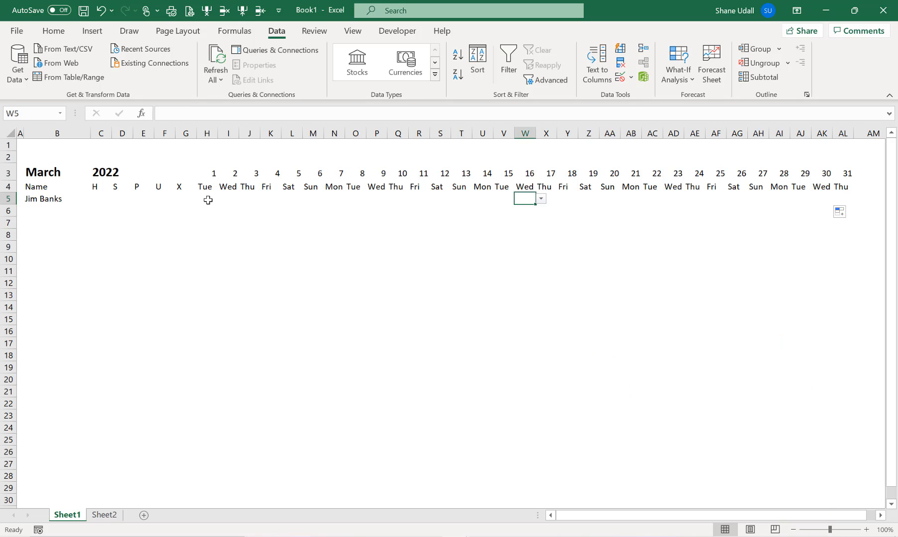
Choose leave code H from the dropdown in cell H5 for day 1
left_click(207, 200)
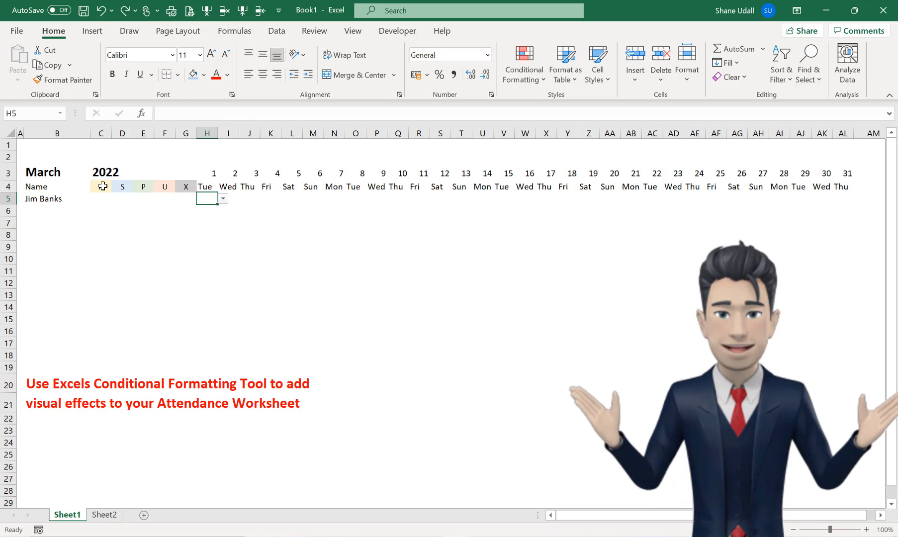
left_click_drag(101, 186, 179, 186)
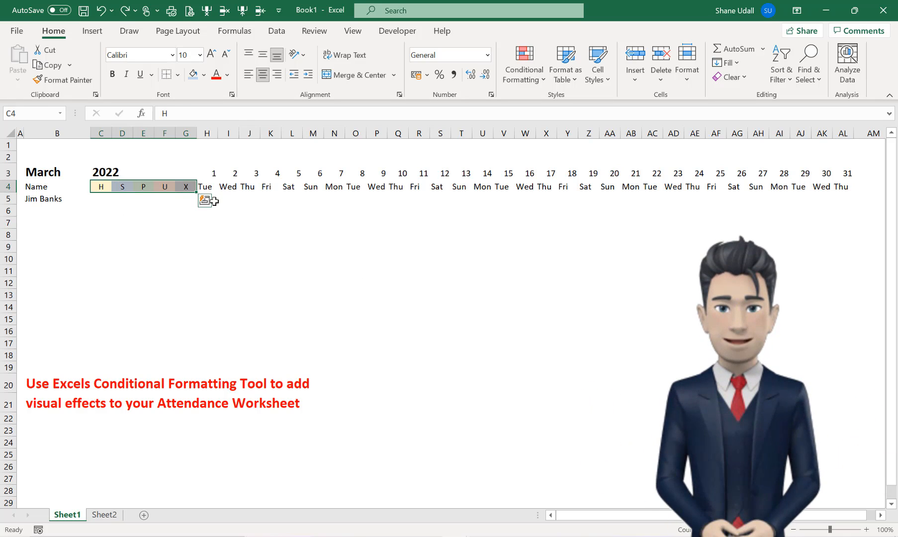
left_click(199, 200)
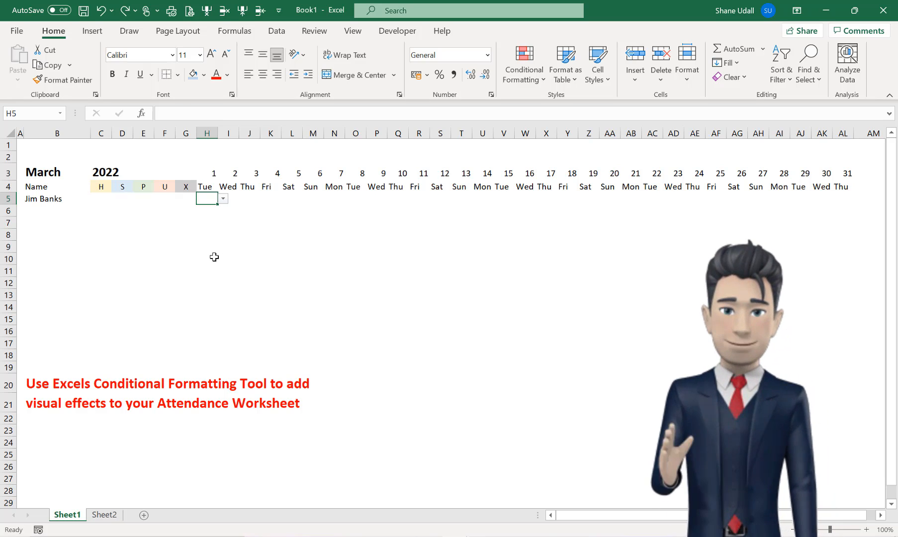
left_click(224, 199)
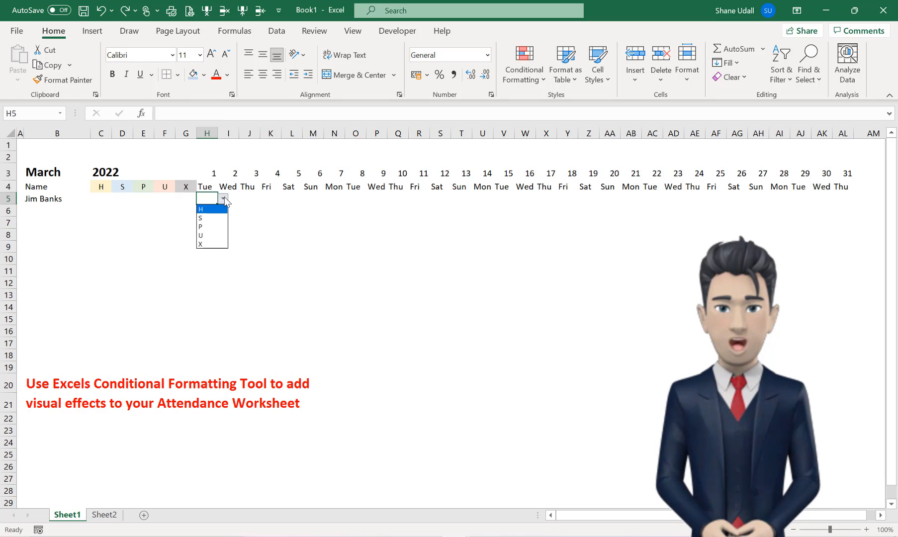
left_click(213, 209)
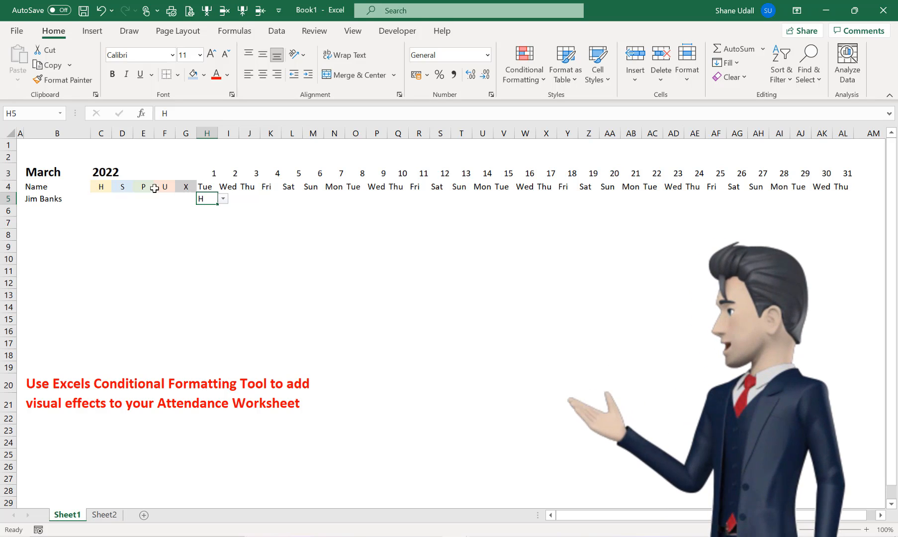
Examine the fill colours of the leave code headings H, S, P, U and X in row 4
left_click(103, 187)
left_click(123, 186)
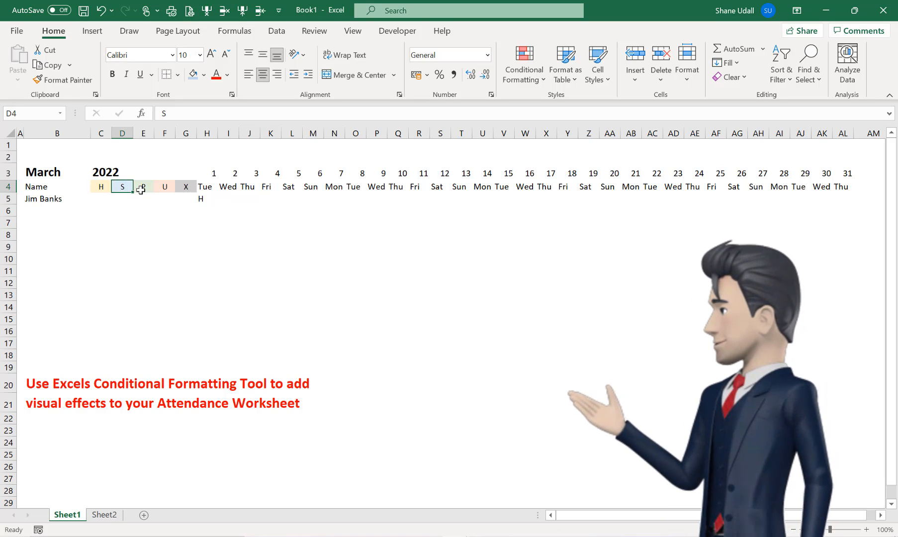
left_click(143, 187)
left_click(163, 187)
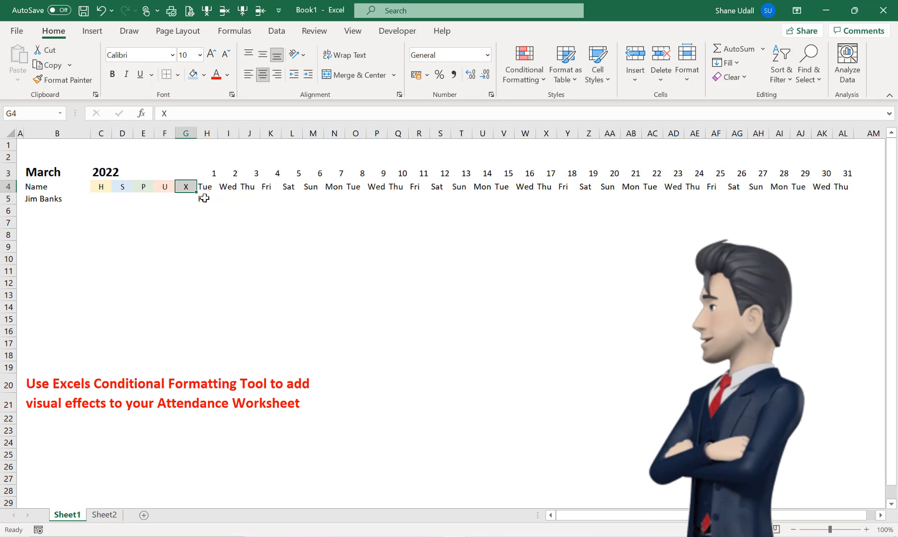
Add an Equal To conditional formatting rule to cell H5 that gives the value H a custom light yellow fill
left_click(201, 196)
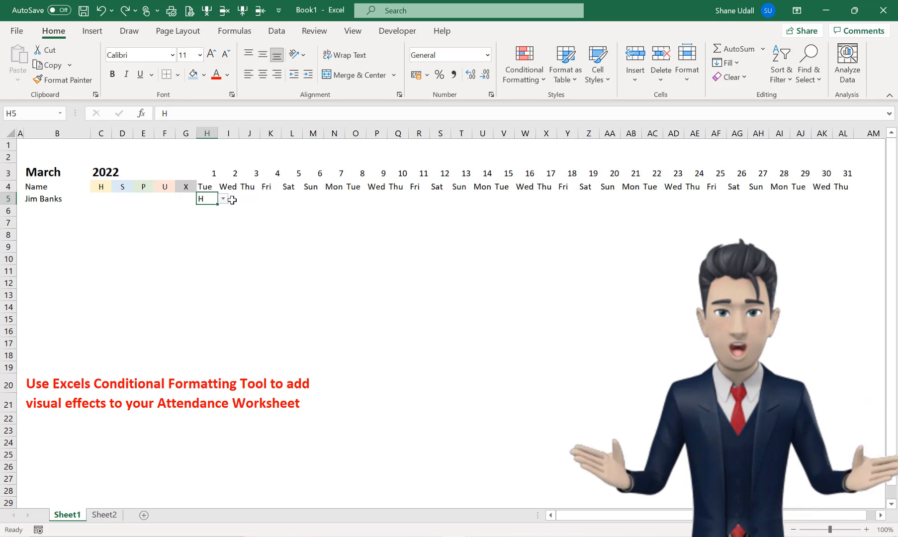
left_click(525, 65)
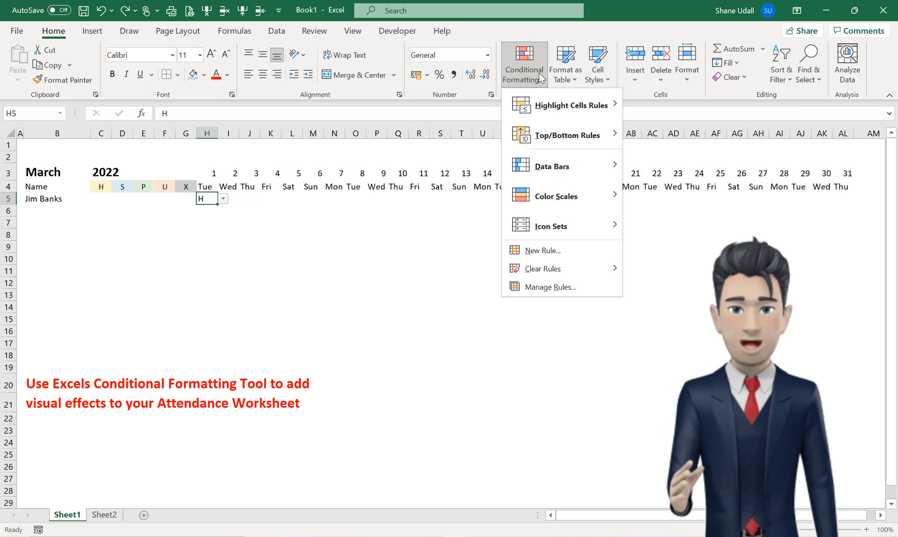
mouse_move(553, 107)
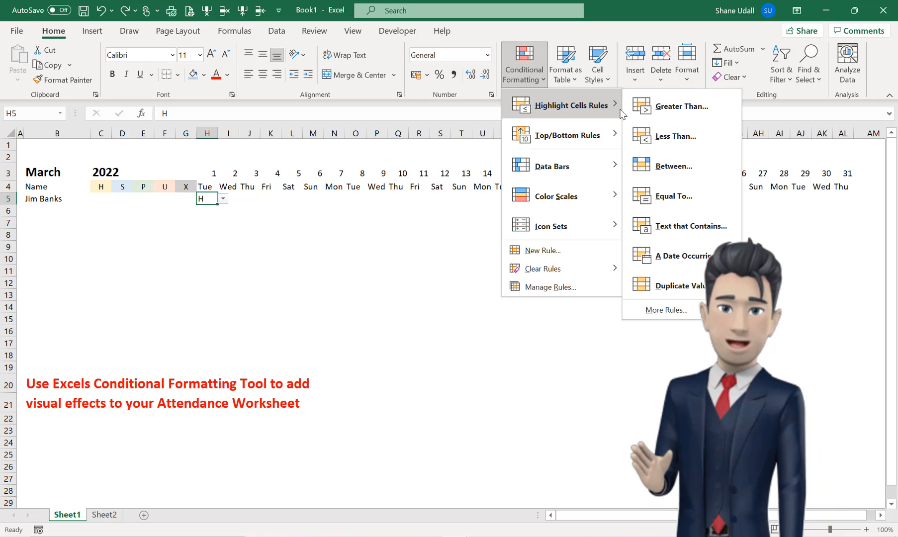
left_click(676, 196)
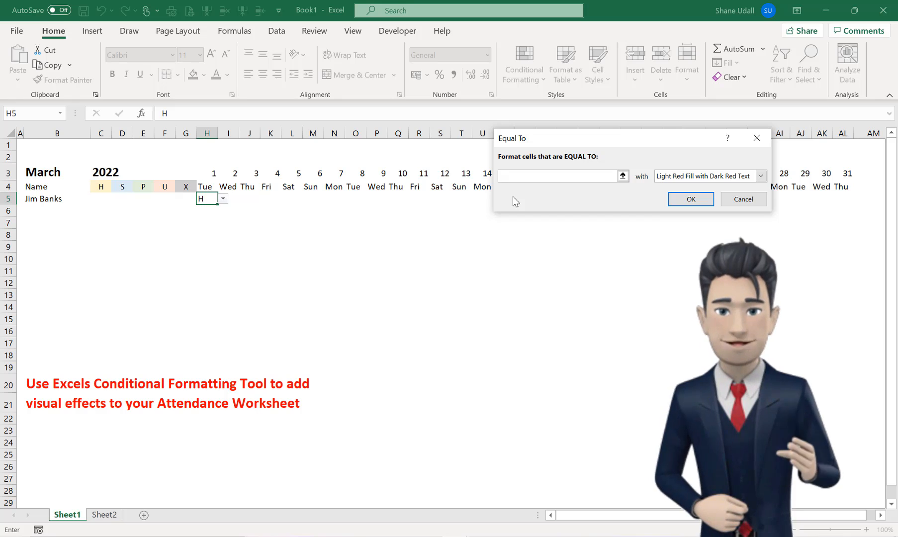
type("H")
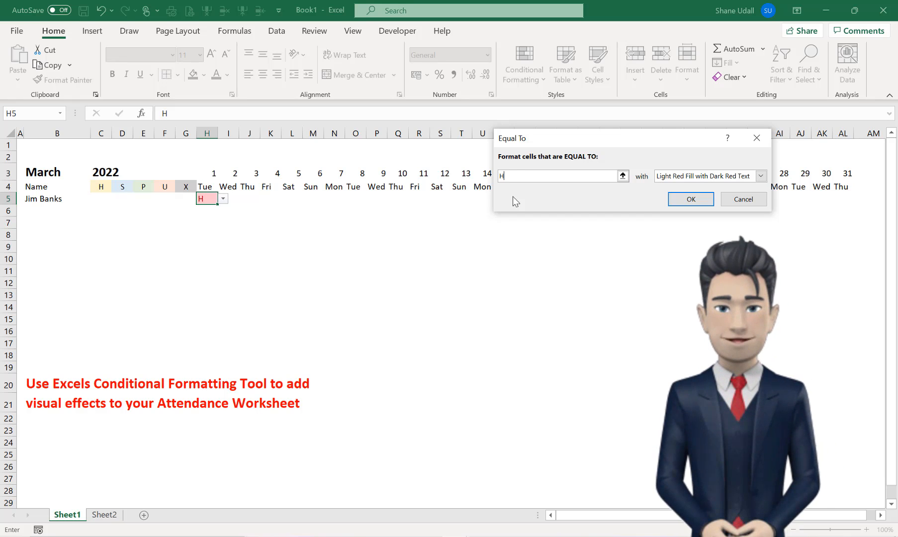
left_click(762, 177)
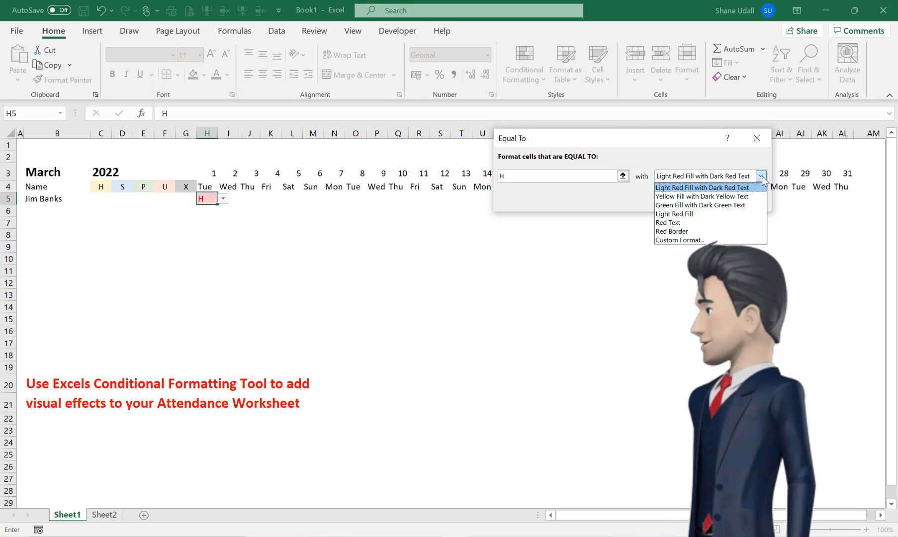
left_click(722, 241)
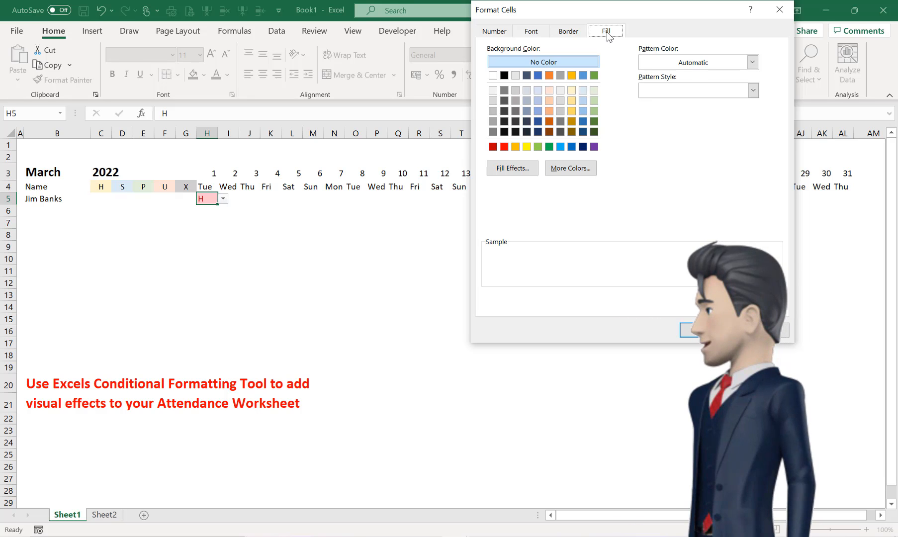
left_click(571, 90)
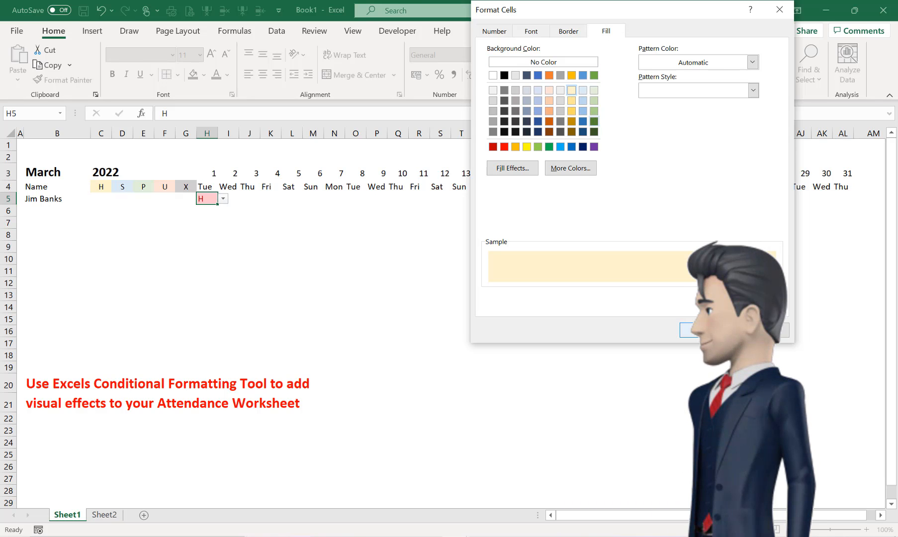
left_click(707, 330)
left_click(696, 201)
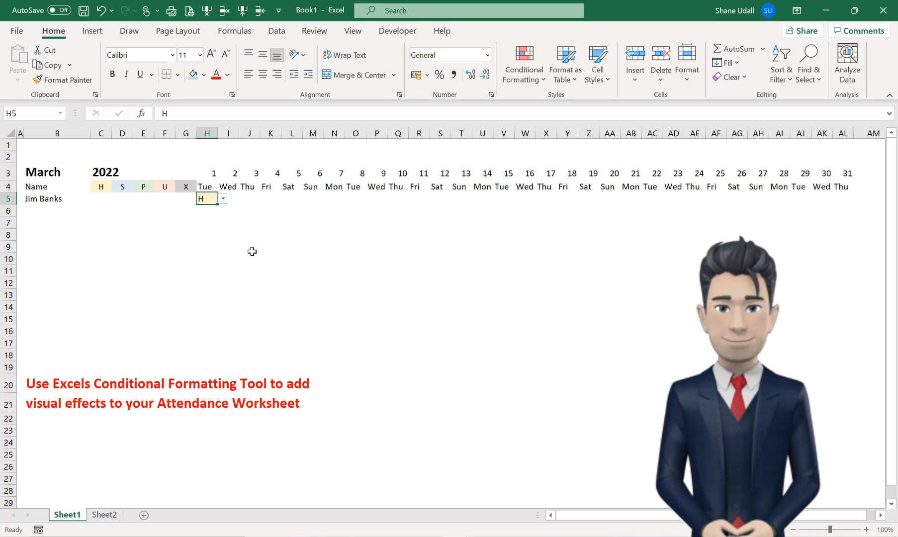
Choose leave code S in cell H5 and add an Equal To conditional formatting rule giving S a custom light blue fill
left_click_drag(104, 187, 168, 188)
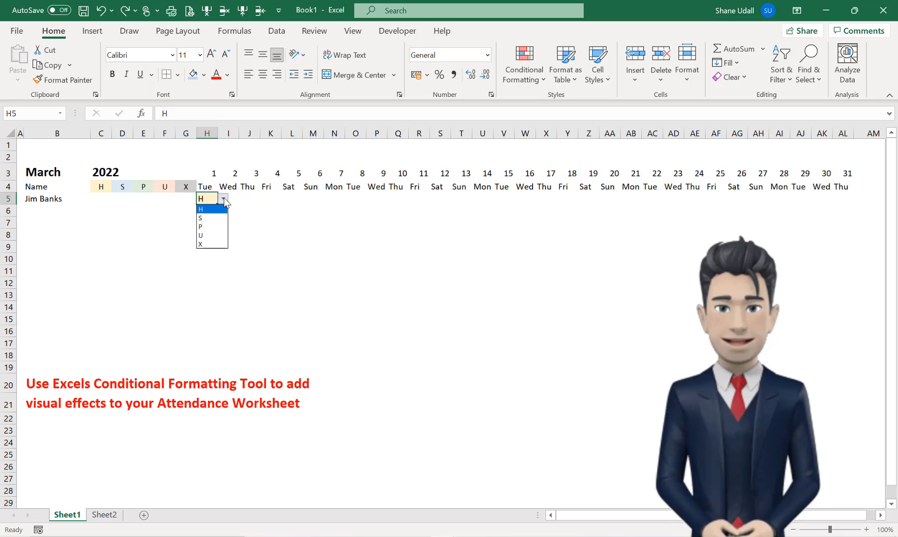
left_click(201, 219)
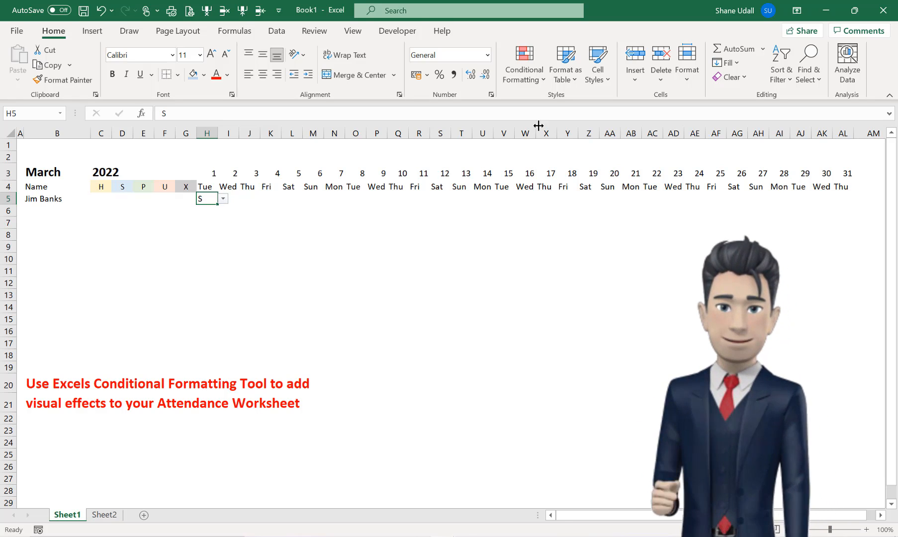
left_click(528, 59)
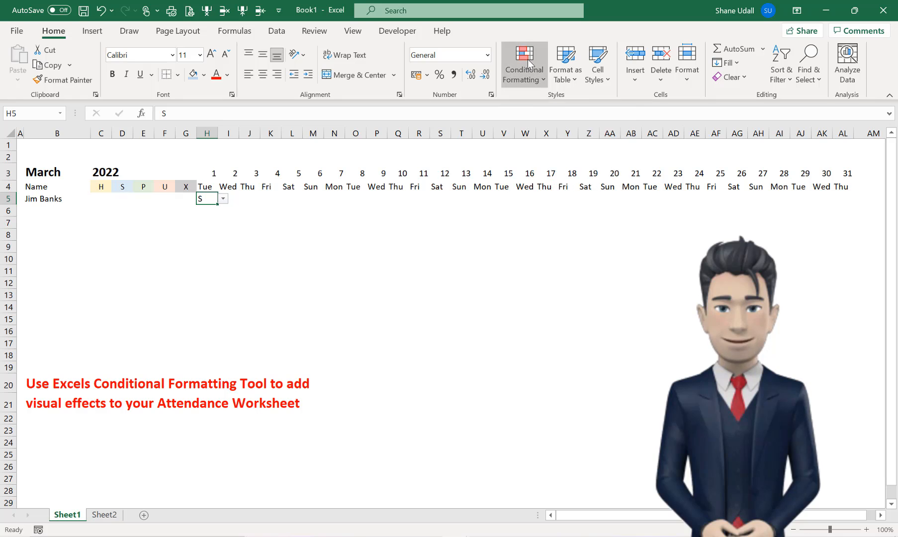
mouse_move(541, 105)
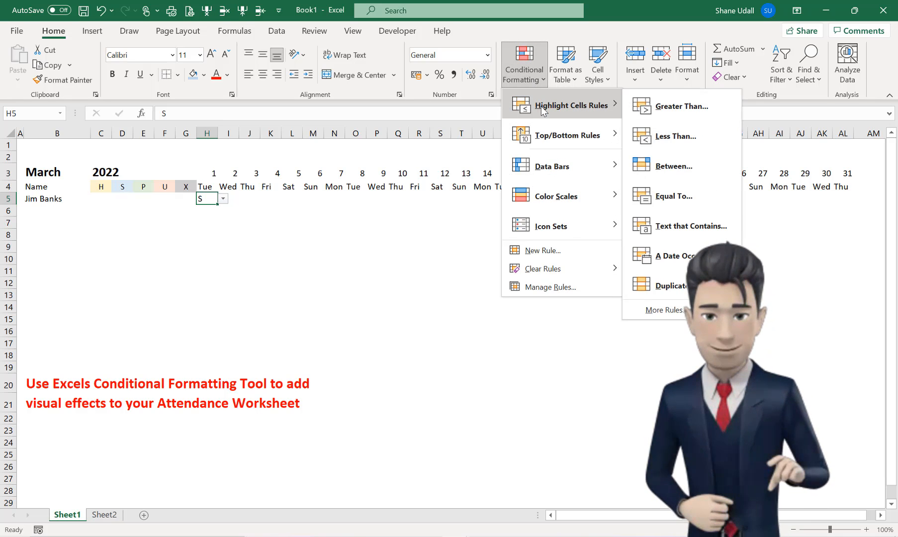
left_click(674, 197)
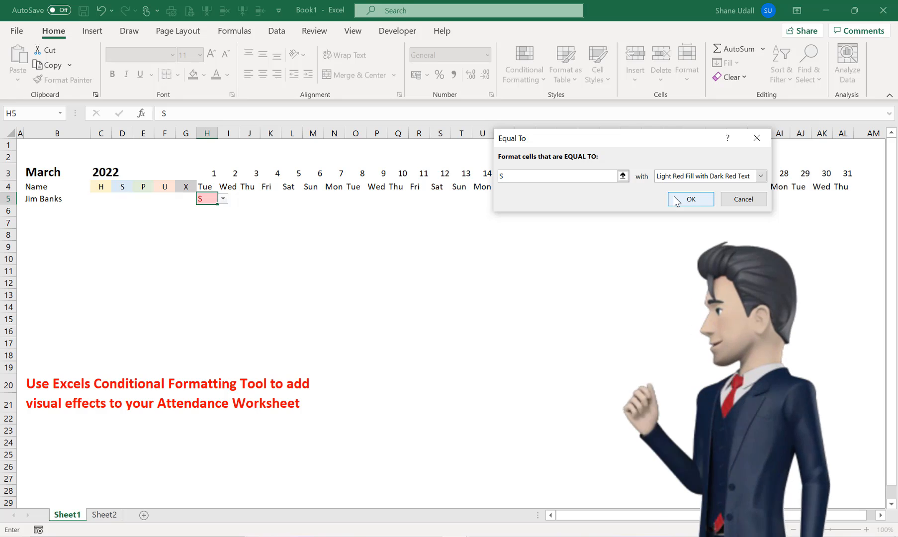
left_click(761, 175)
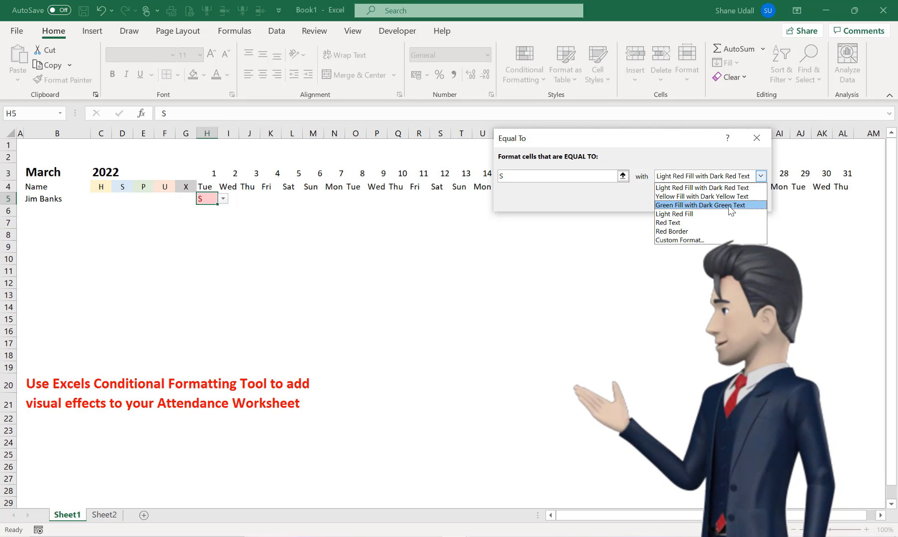
left_click(714, 241)
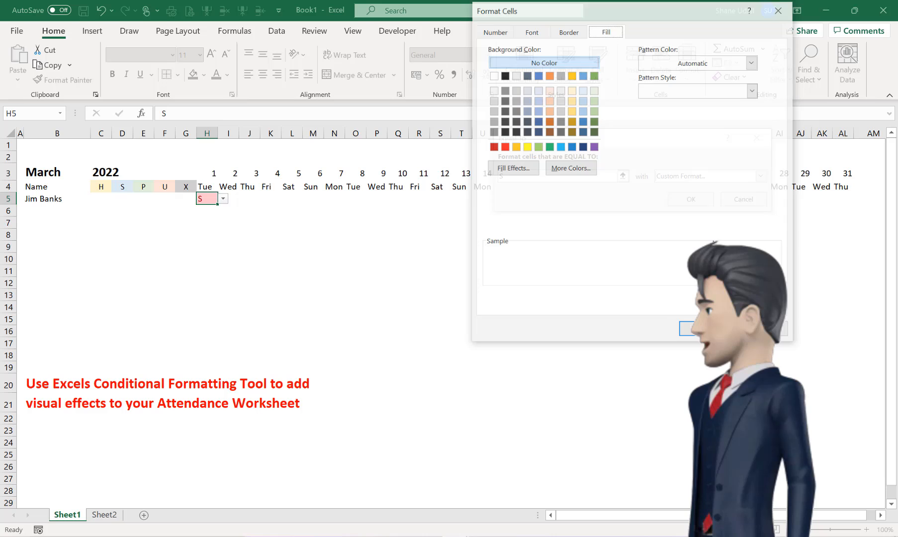
left_click(585, 93)
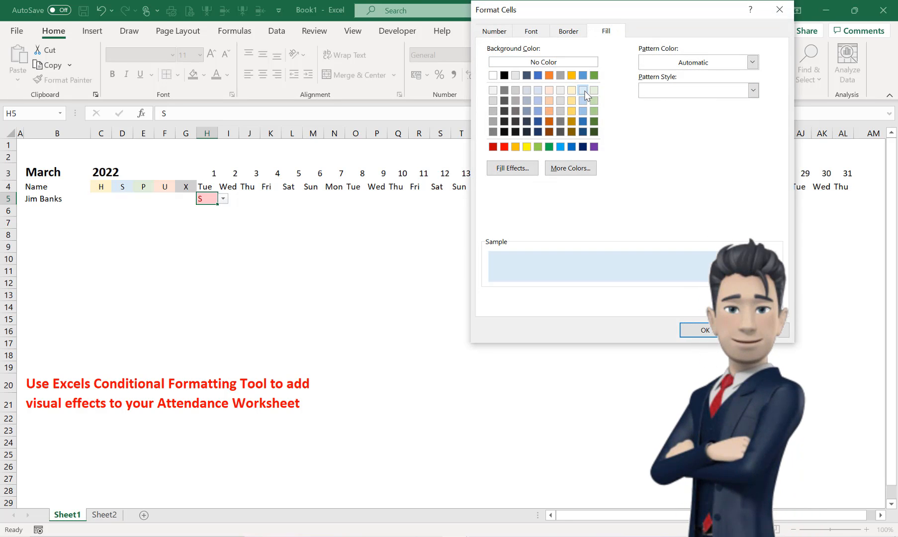
left_click(712, 332)
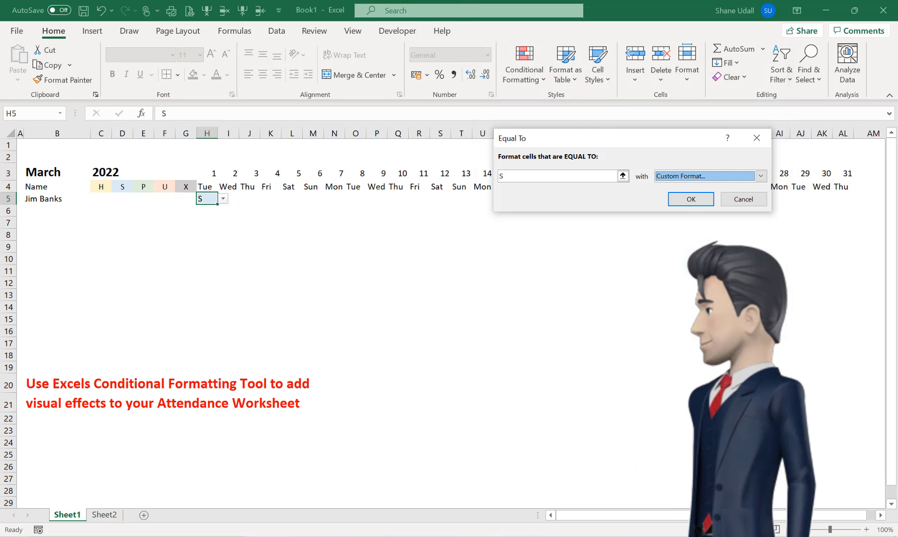
left_click(690, 200)
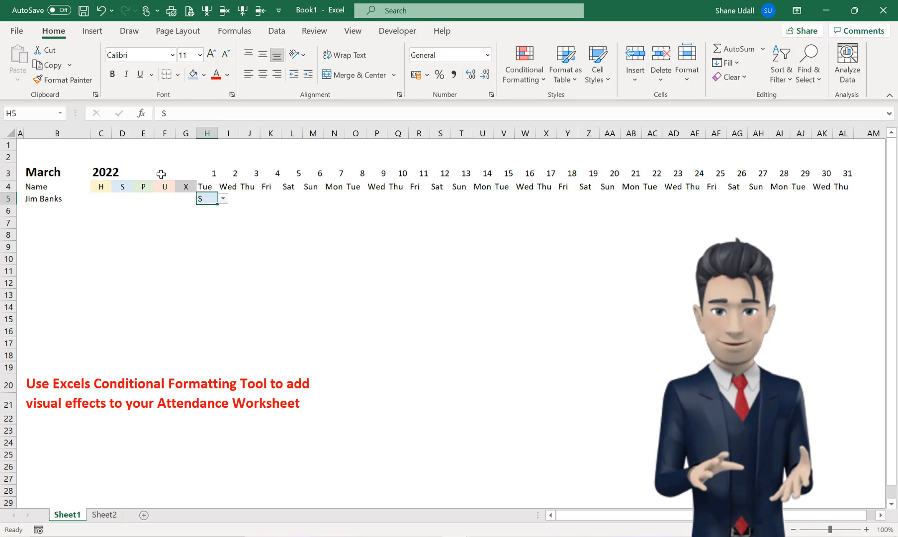
Examine the fill colours of the leave code headings P, U and X in row 4
left_click(144, 186)
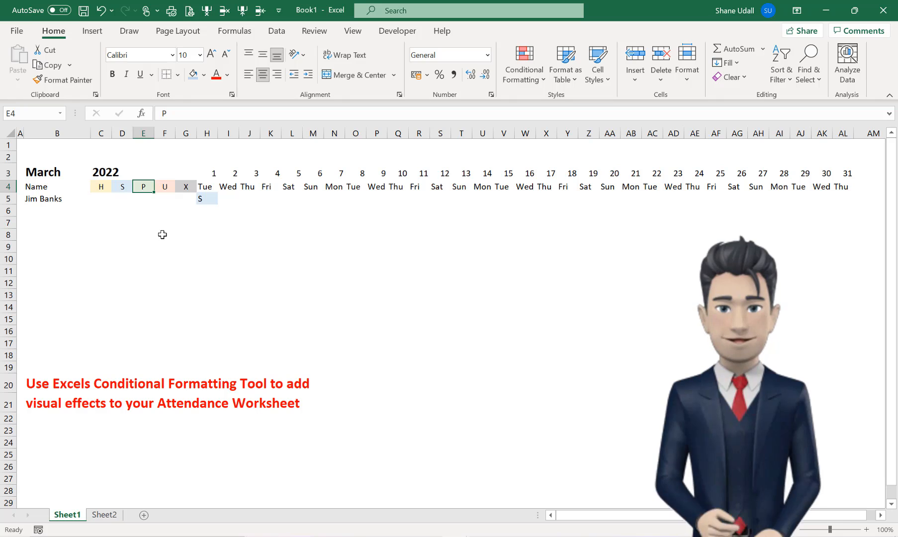
left_click(164, 188)
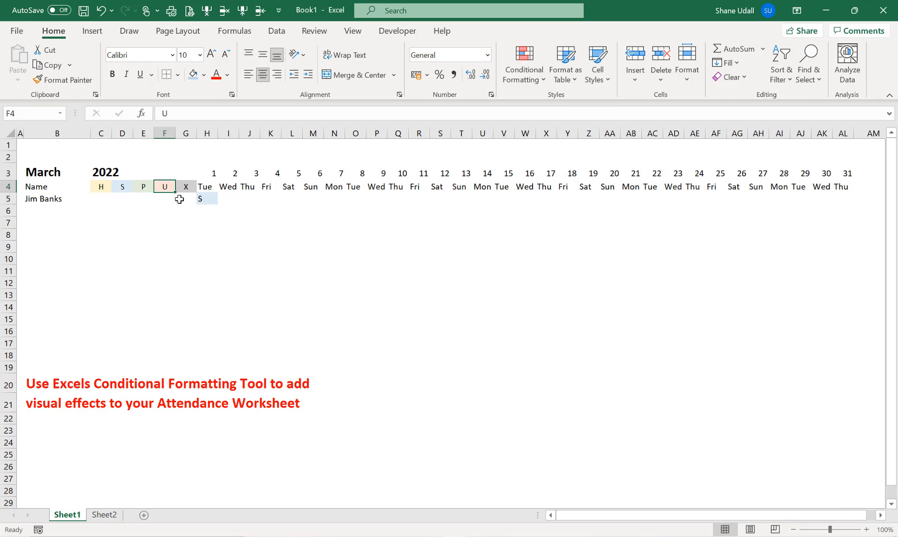
left_click(188, 185)
Copy the formatting of cell H5 across row 5 through day 31 in column AL with Format Painter
left_click(199, 198)
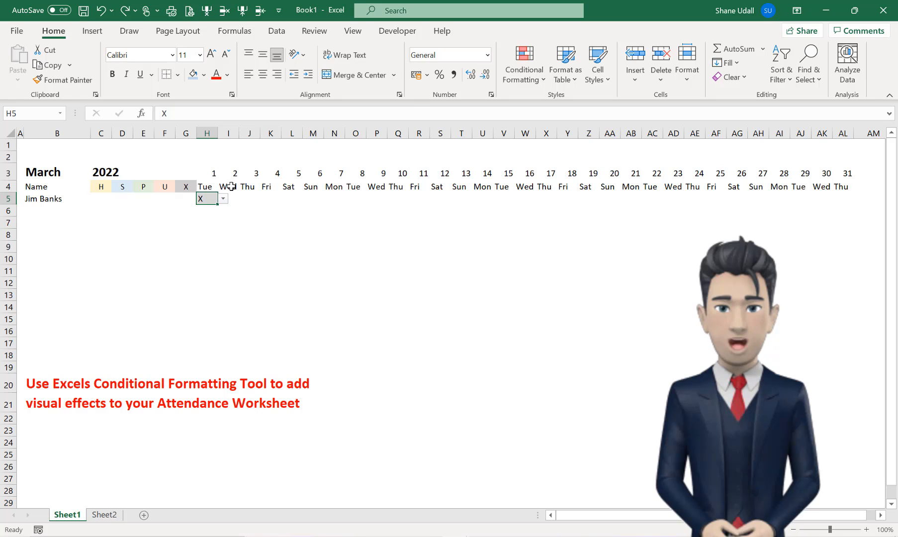
left_click(68, 82)
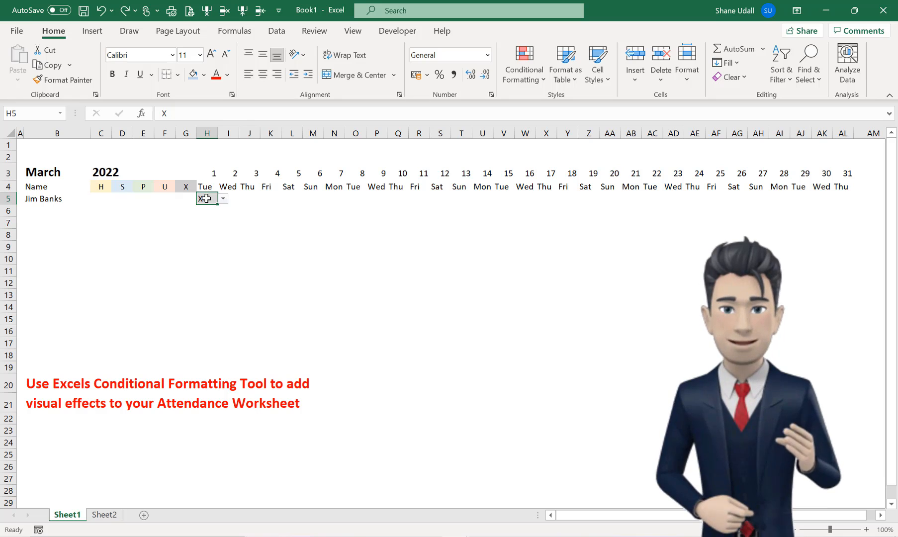
left_click(66, 82)
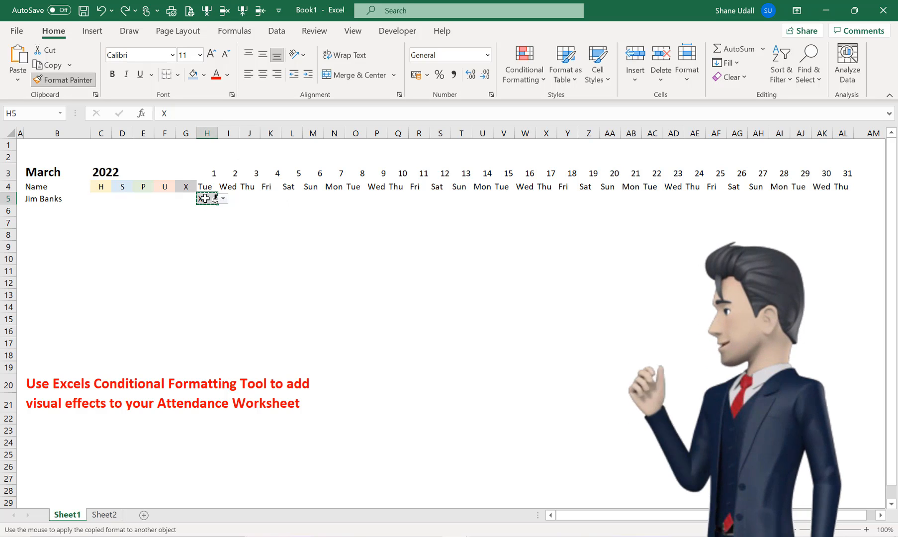
mouse_move(206, 198)
left_mouse_down()
mouse_move(348, 196)
mouse_move(597, 217)
mouse_move(849, 198)
left_mouse_up()
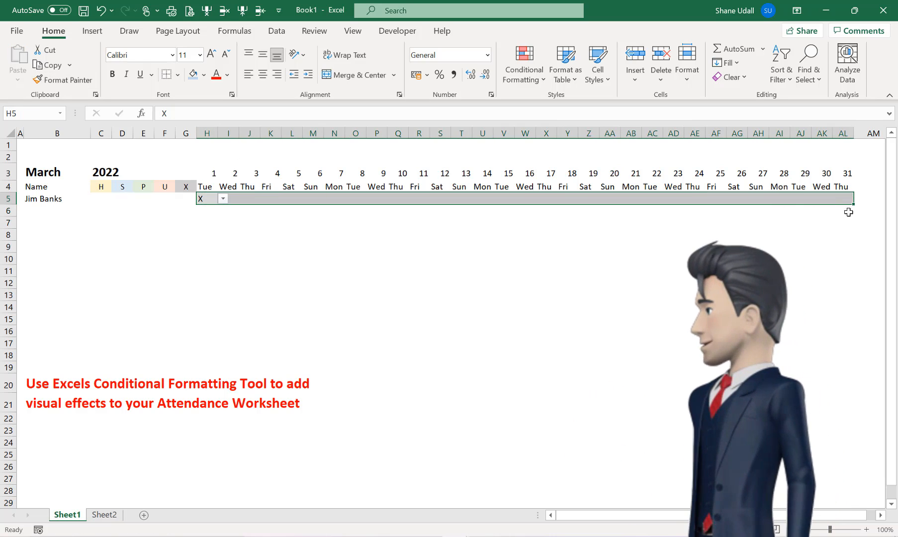
Choose leave code P for day 4 in K5 and leave code U for day 15 in V5
left_click(272, 199)
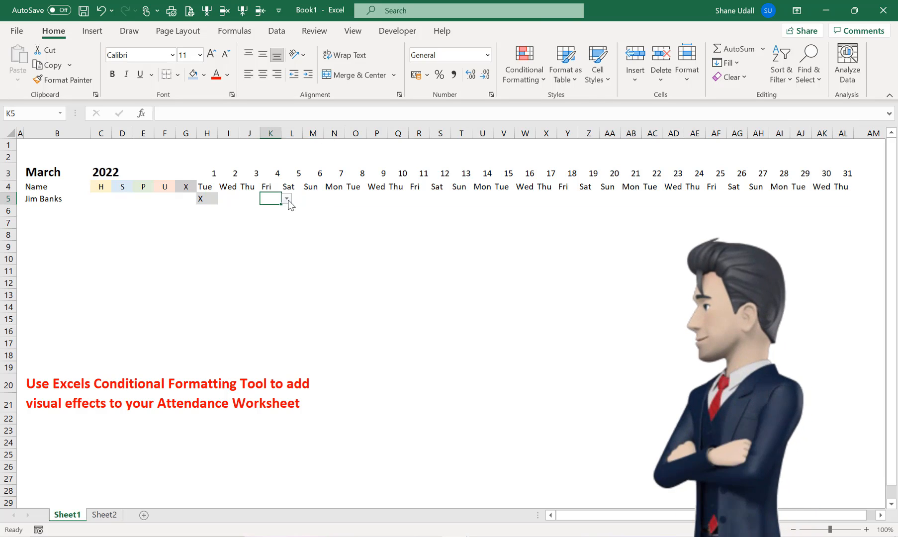
left_click(287, 199)
left_click(269, 226)
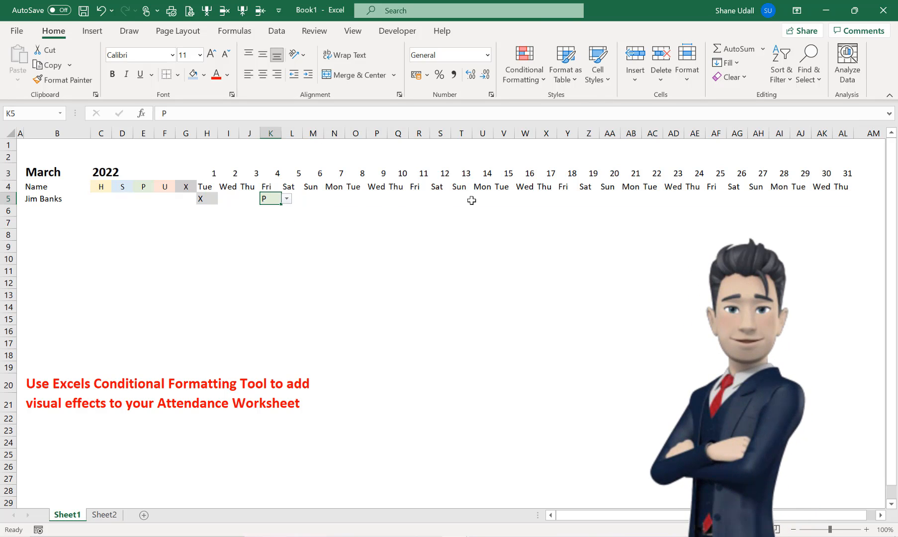
left_click(503, 198)
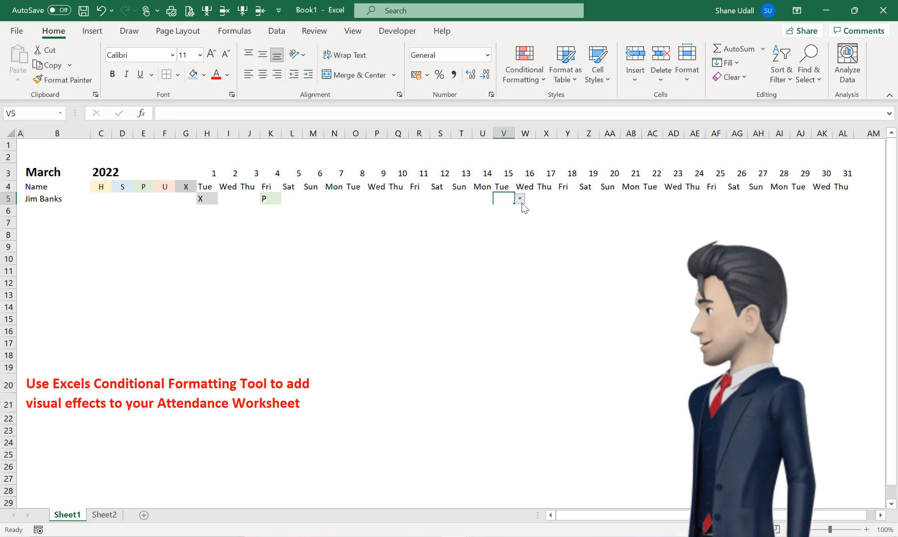
left_click(520, 198)
left_click(510, 235)
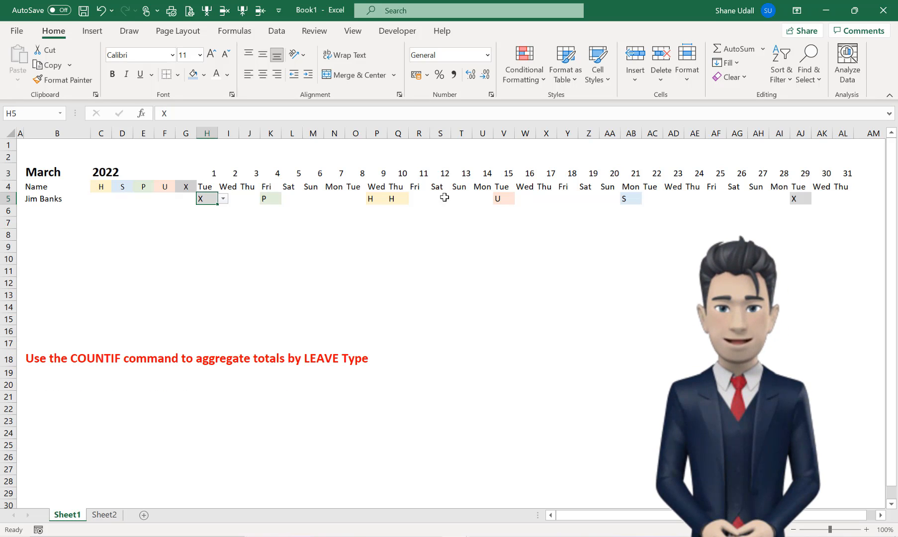
Examine the H heading in C4, the H total cell C5, the H entries in P5 and Q5, and the day range H5:AL5
left_click(102, 200)
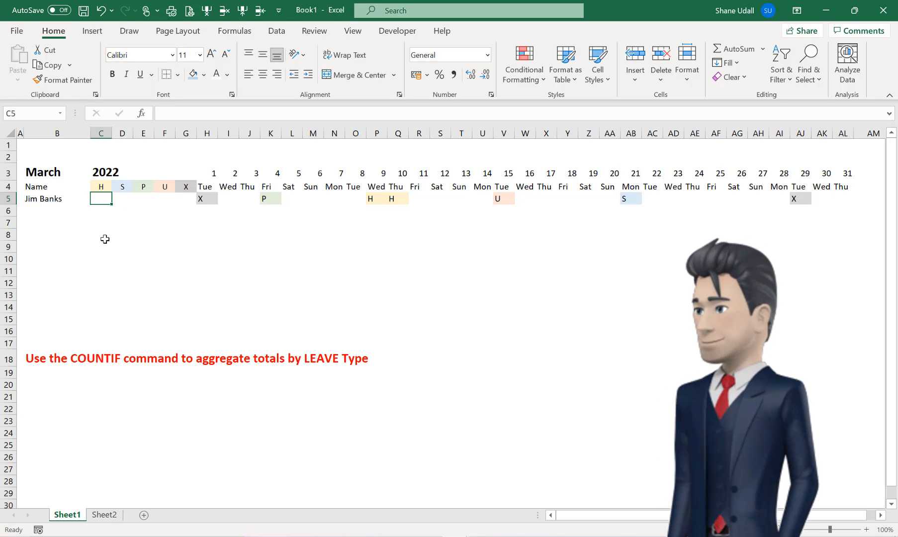
left_click(105, 187)
left_click(104, 199)
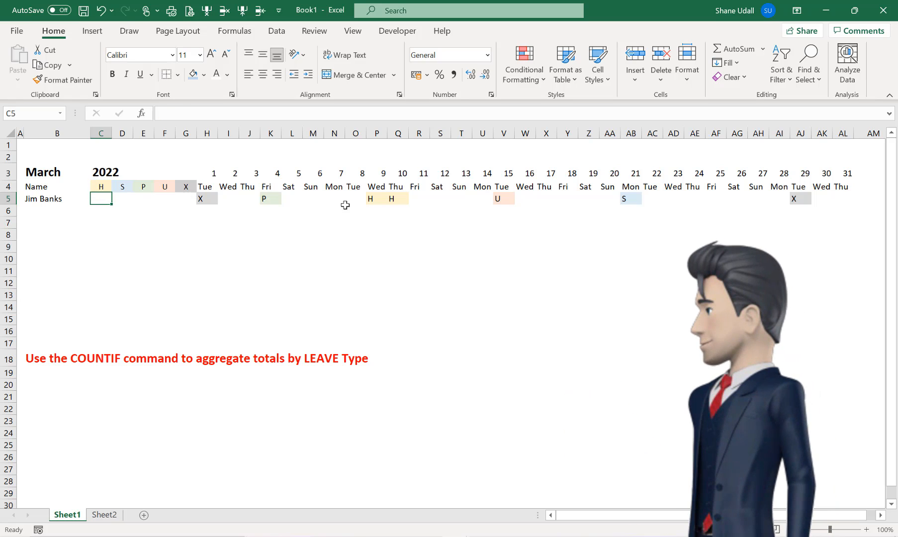
left_click(374, 199)
left_click(401, 200)
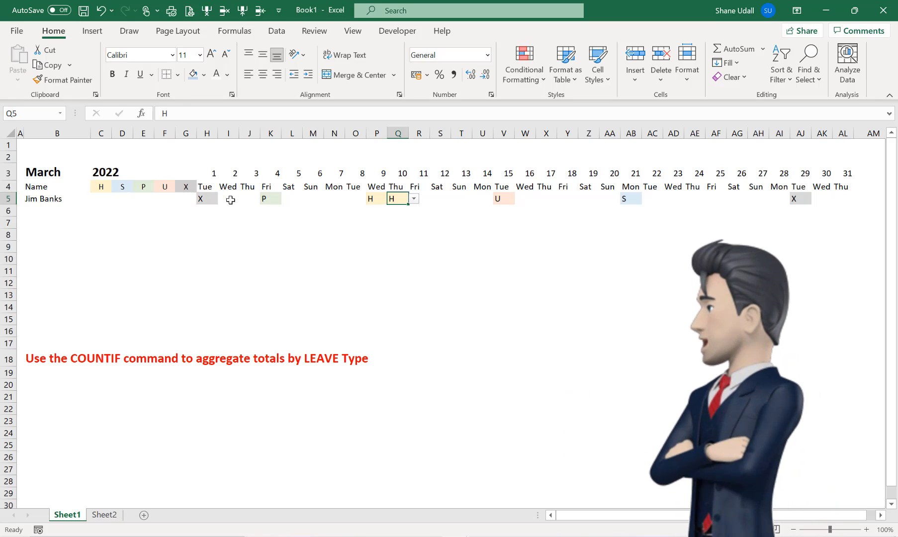
left_click(98, 197)
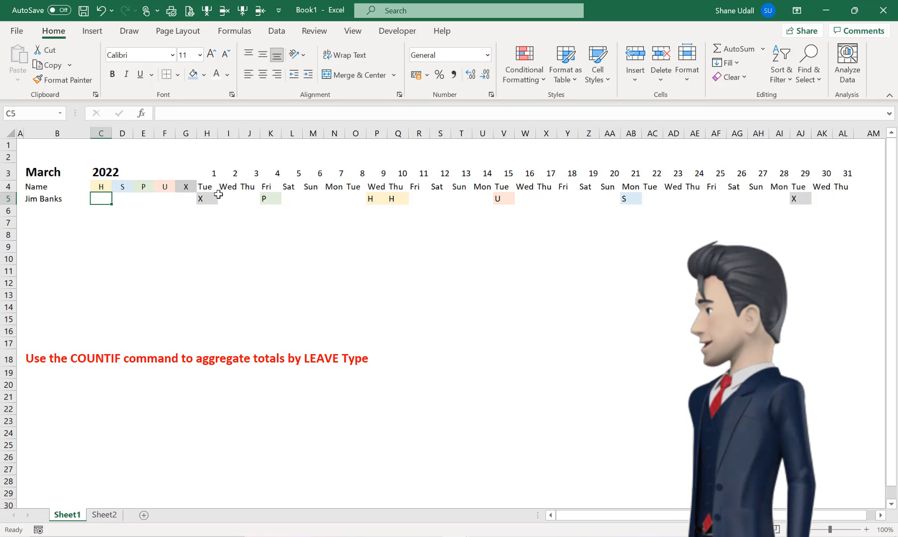
left_click_drag(203, 200, 834, 199)
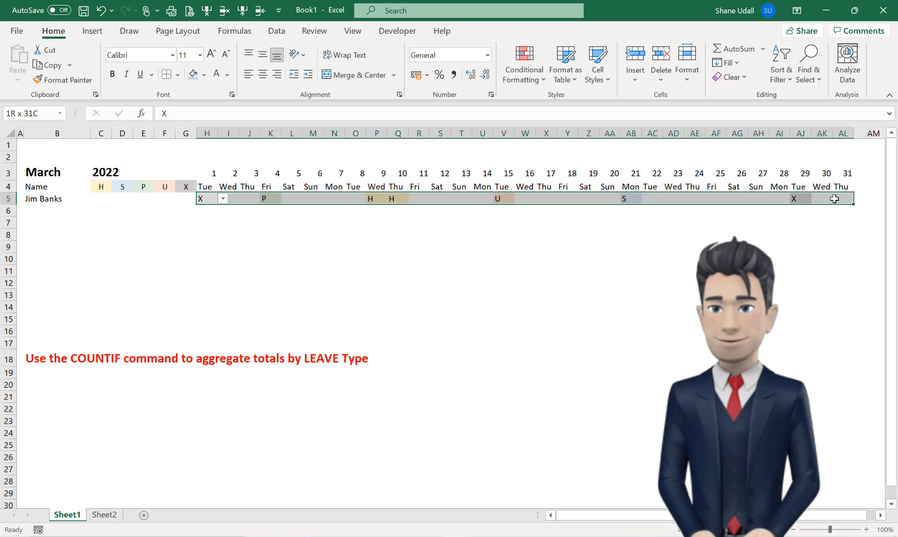
left_click(106, 199)
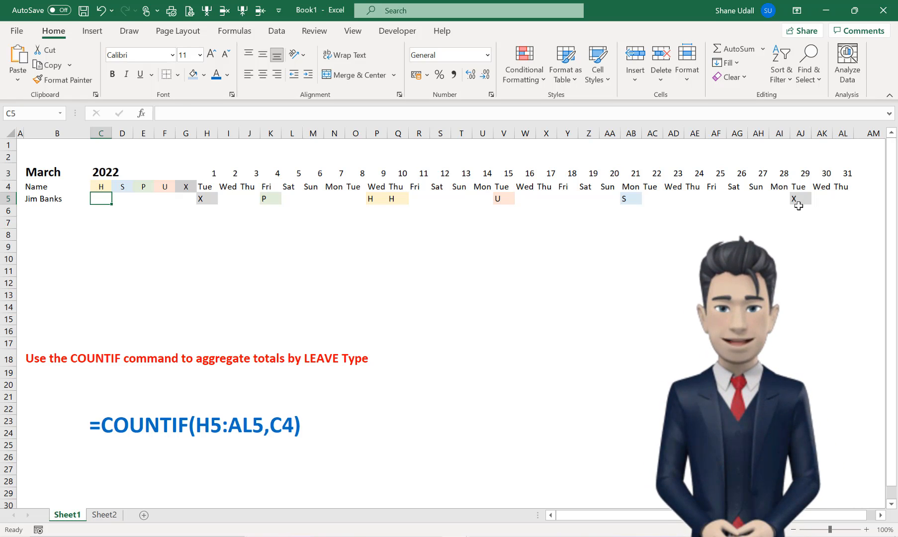
Enter the formula =COUNTIF(H5:AL5,C4) in C5 to total the H leave days
type("=")
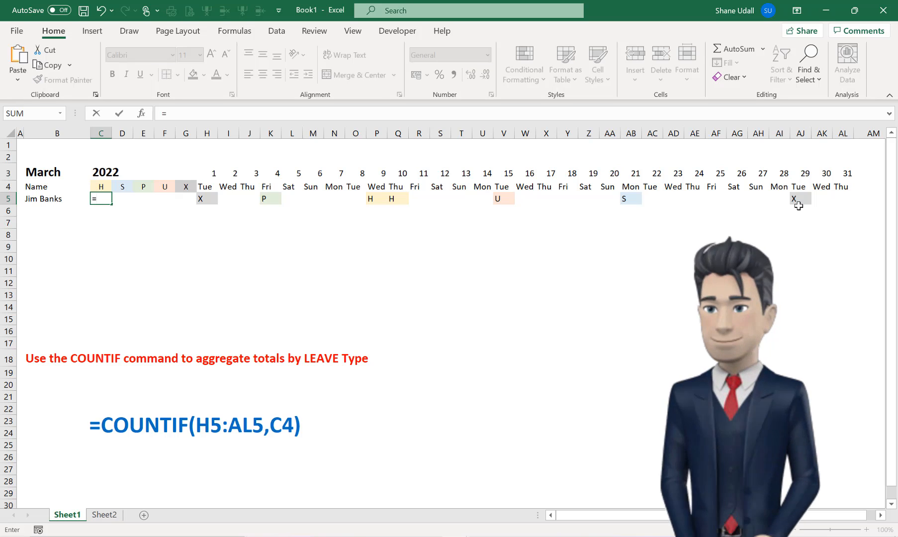
type("COUNT")
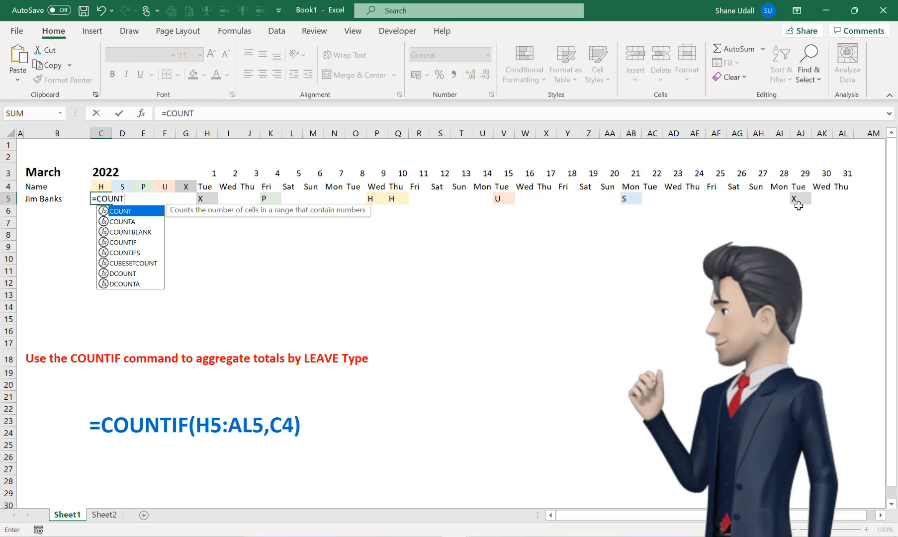
type("IF(")
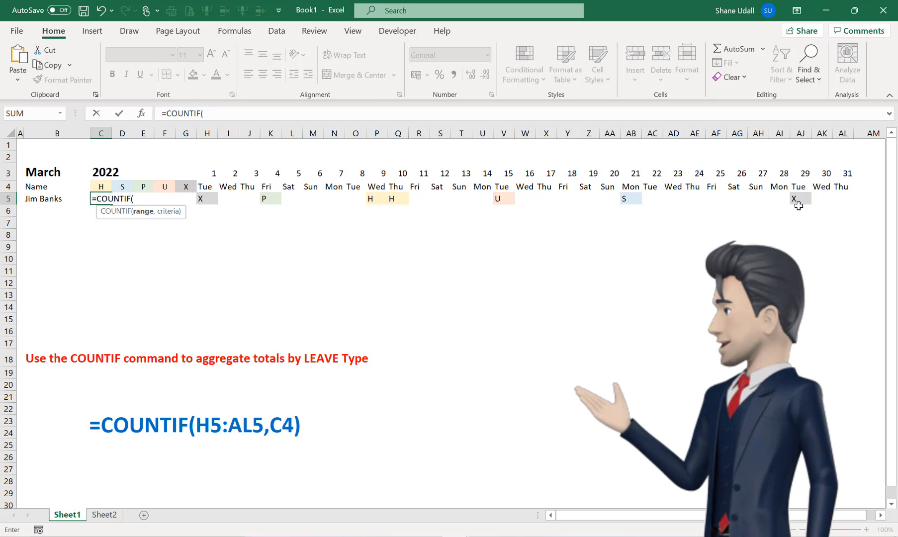
left_click_drag(206, 199, 840, 196)
type(",")
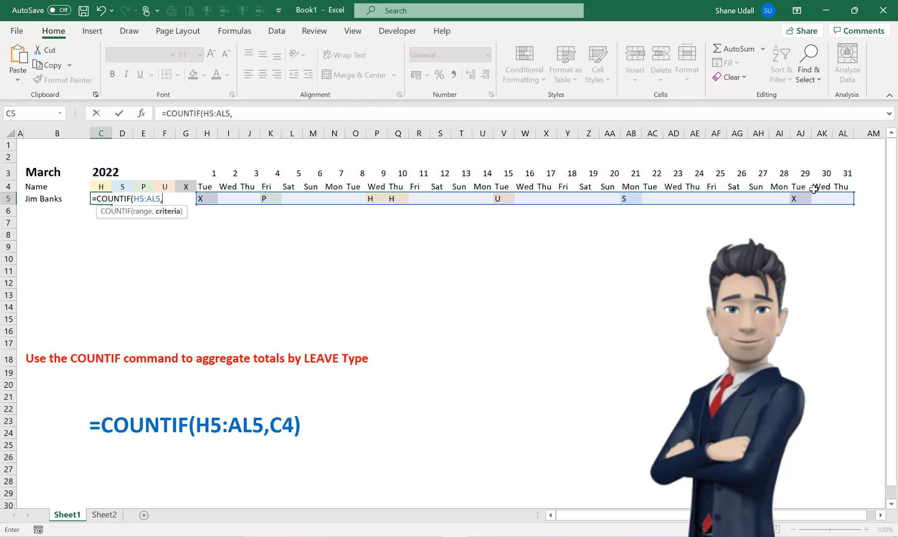
left_click(104, 186)
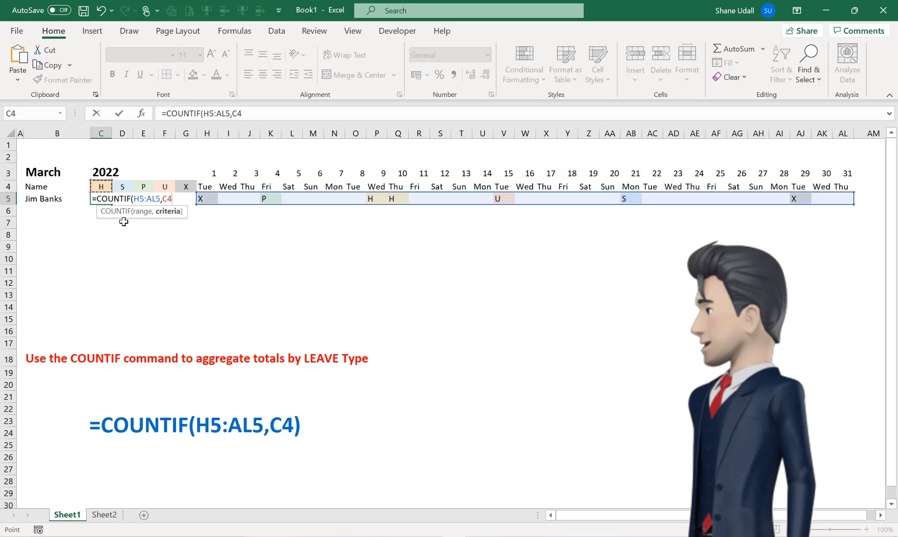
type(")")
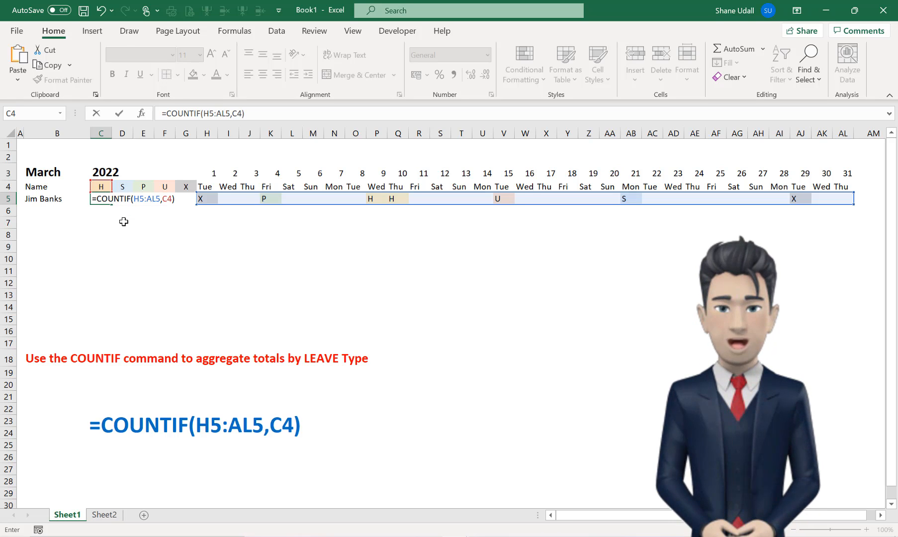
key("Return")
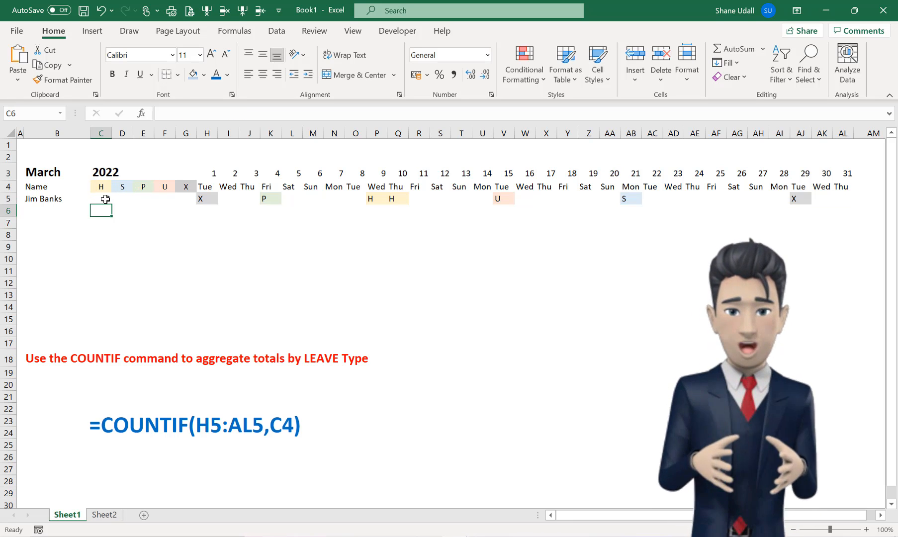
Compare the H total in C5 with the H entries in P5 and Q5, and look over the empty totals D5:G5
left_click(106, 199)
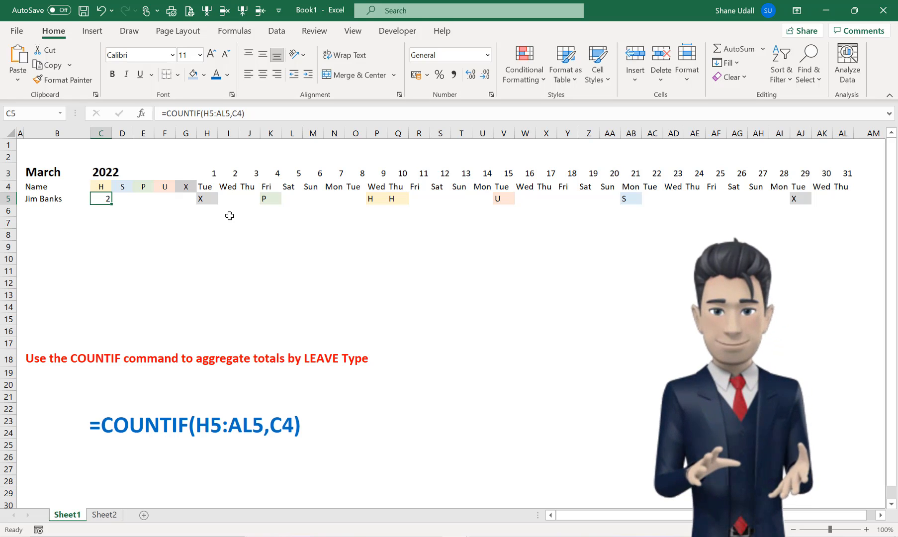
left_click_drag(377, 201, 394, 198)
left_click(394, 224)
left_click(391, 229)
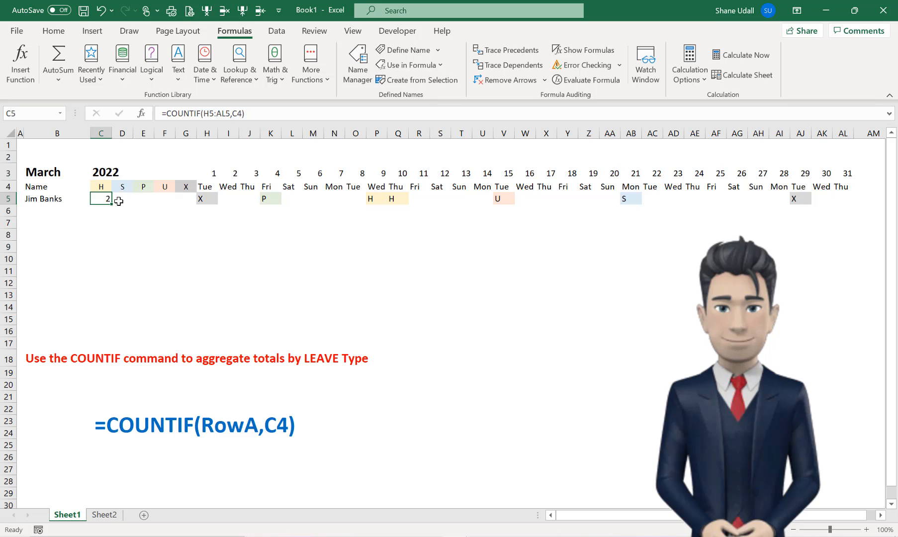
left_click_drag(118, 200, 185, 199)
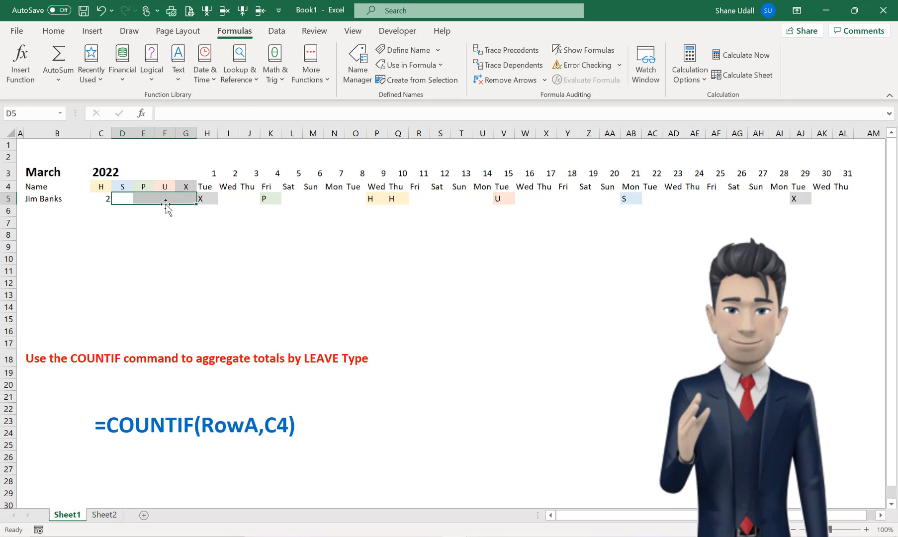
left_click(101, 200)
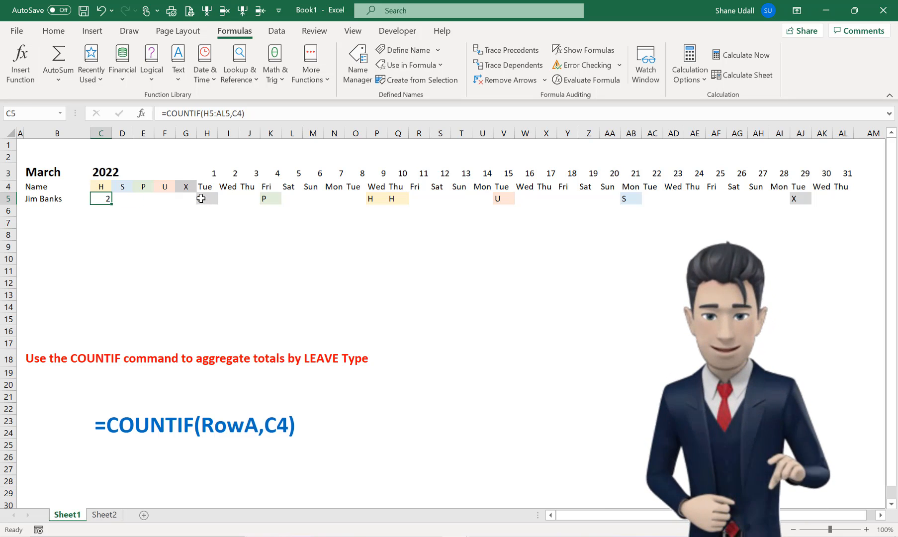
Define the workbook-level name RowA for the day range H5:AL5
left_click_drag(203, 199, 543, 201)
left_click_drag(718, 200, 839, 196)
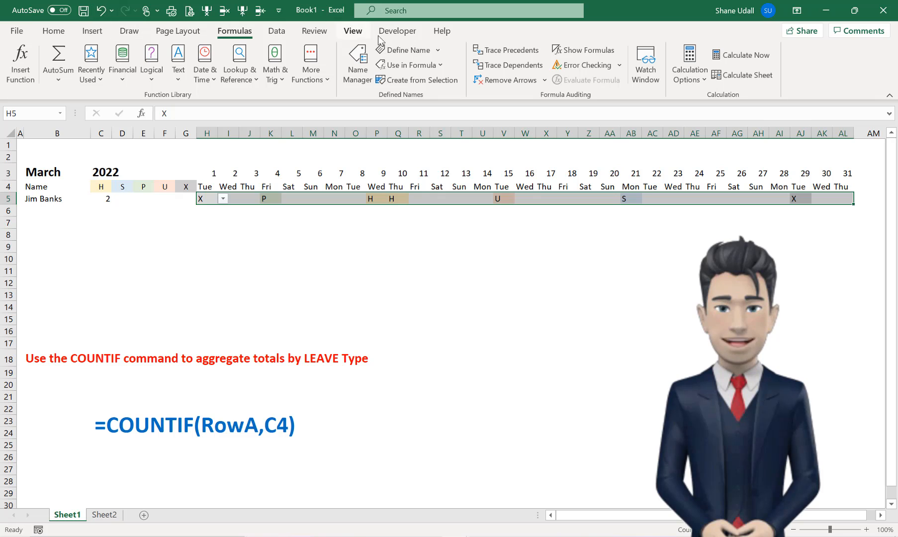
left_click(406, 49)
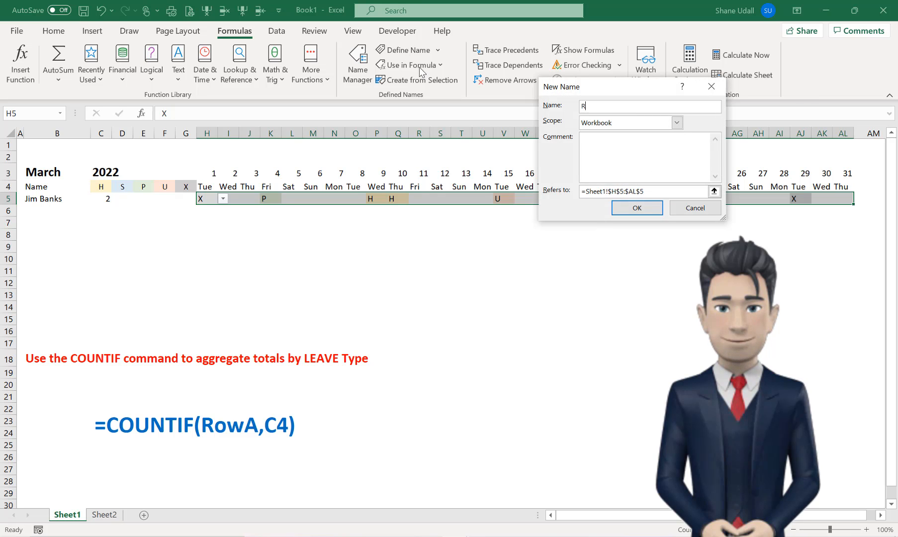
type("RowA")
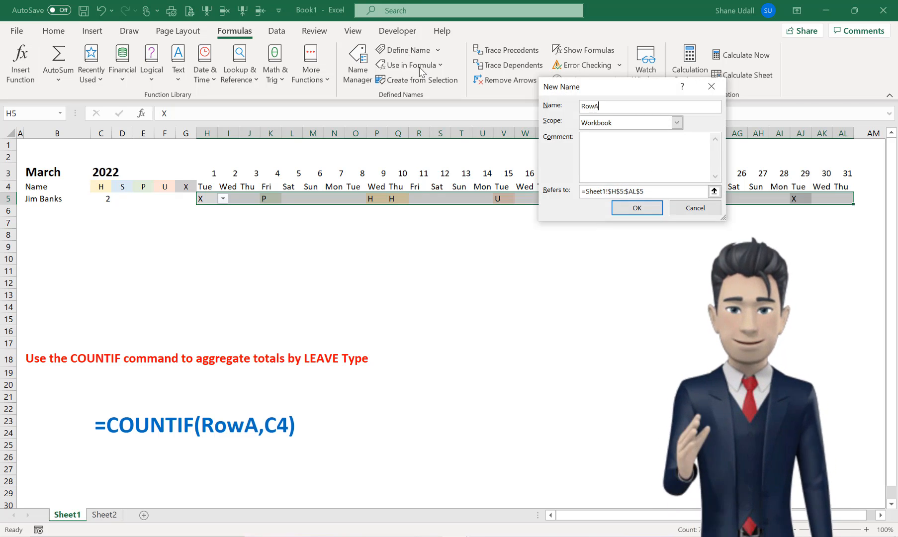
left_click(618, 207)
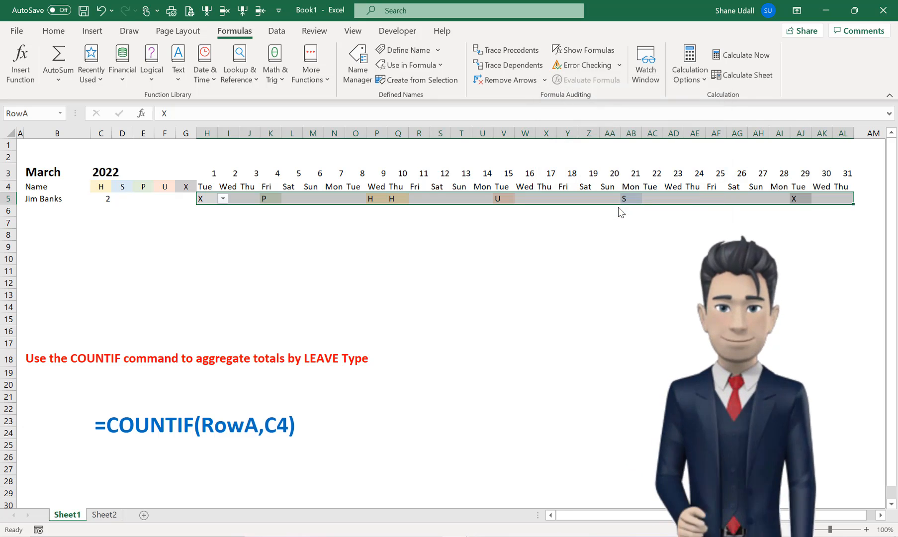
Replace the H5:AL5 range with RowA in the C5 formula, giving =COUNTIF(RowA,C4)
left_click(99, 196)
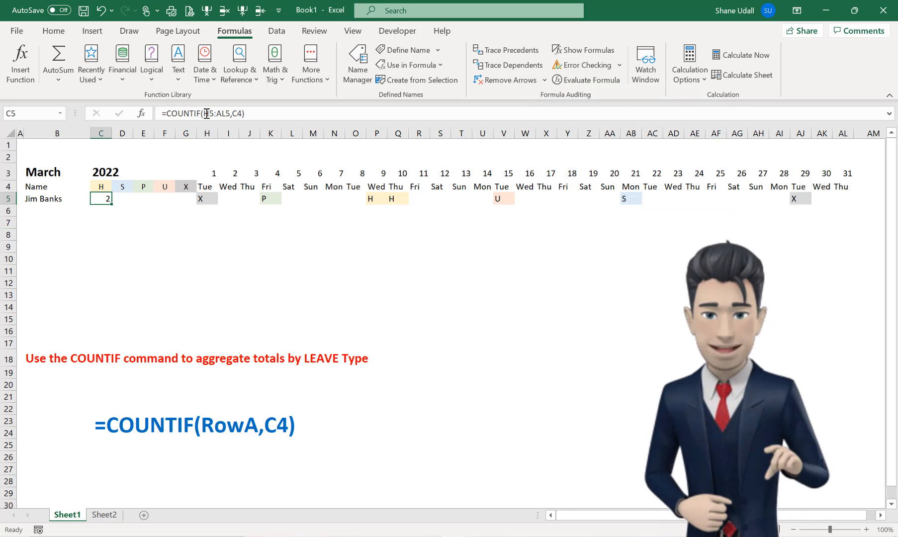
left_click_drag(204, 113, 230, 114)
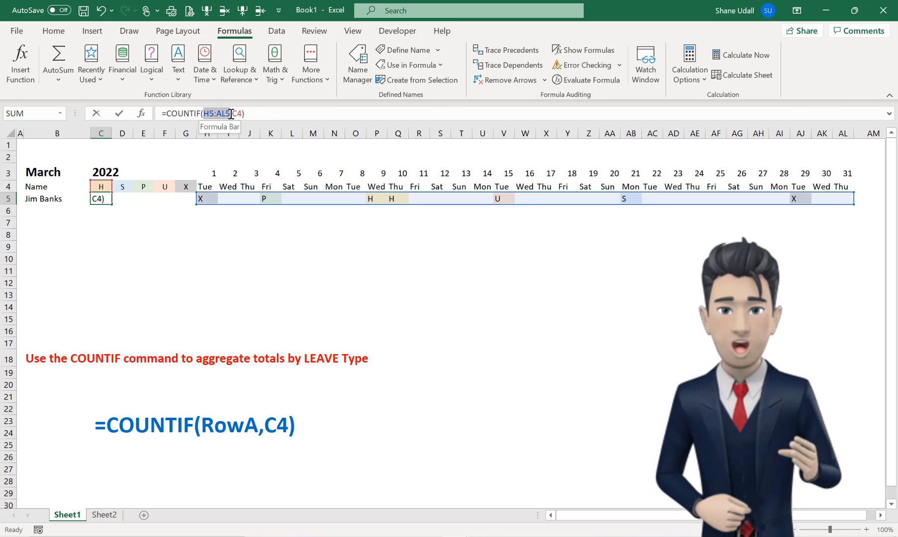
type("Ro")
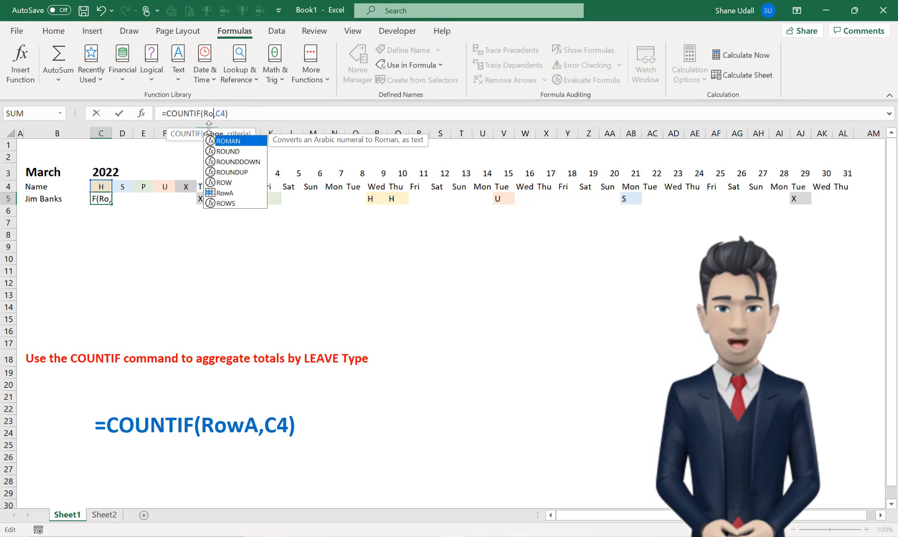
type("wA")
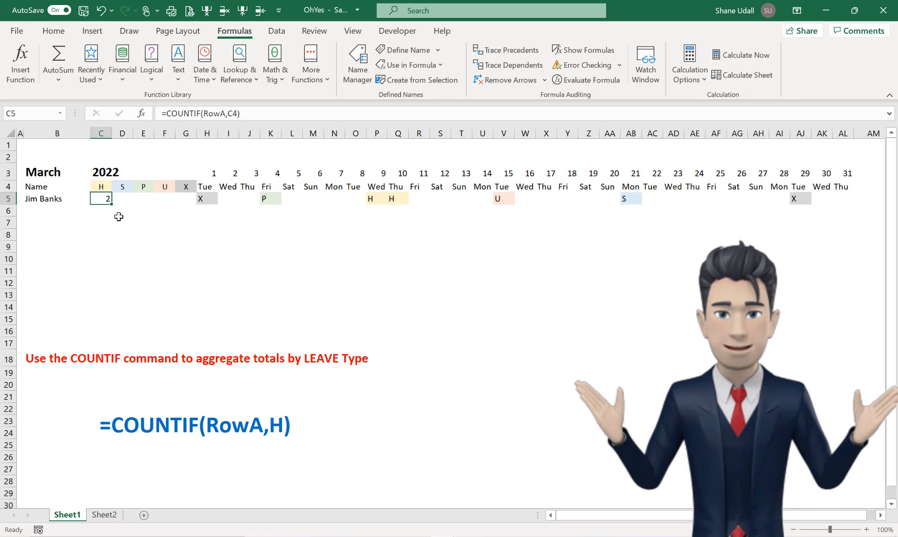
Define the workbook-level name H for the leave code heading in C4
left_click(120, 426)
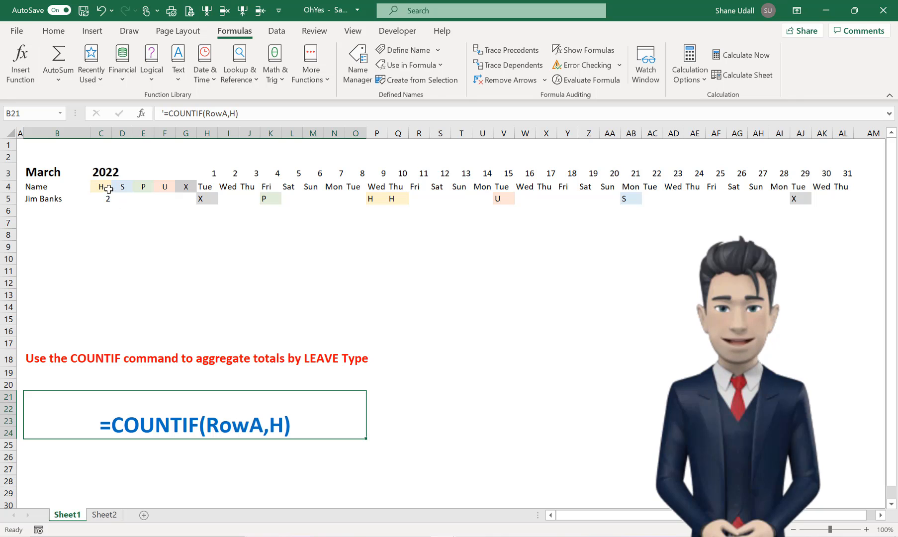
left_click(109, 189)
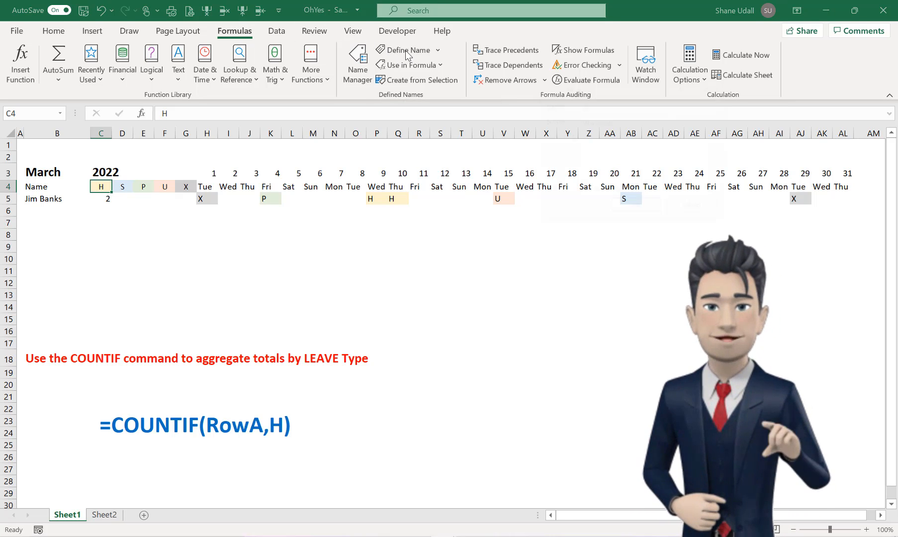
left_click(405, 50)
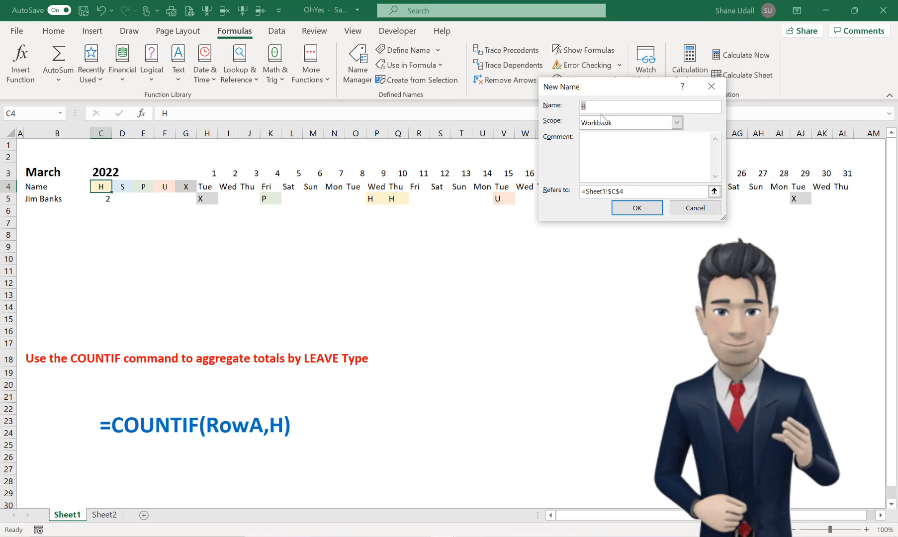
type("H")
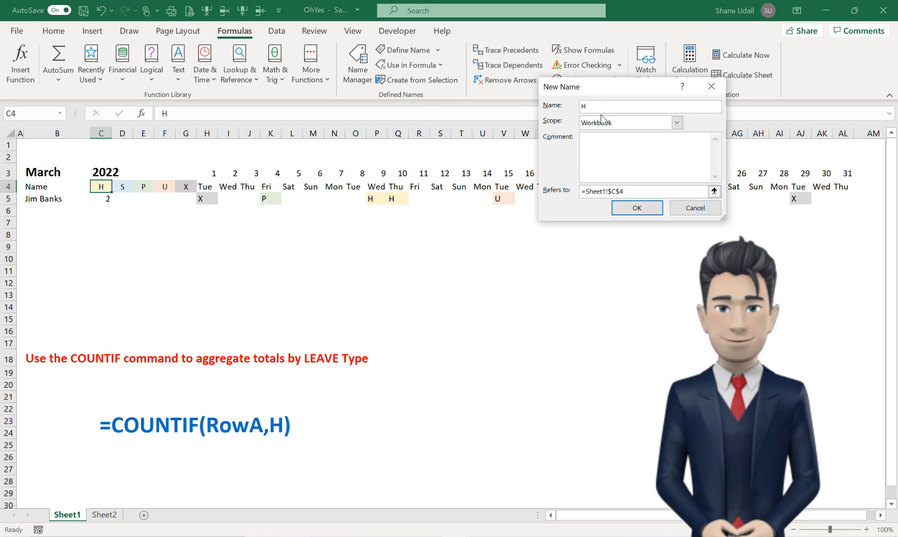
left_click(638, 209)
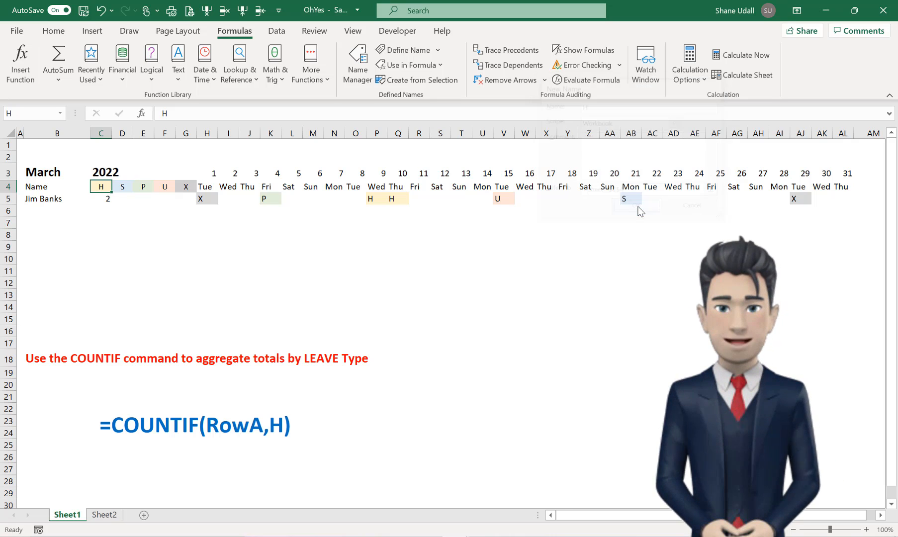
Replace the C4 criterion with the name H in the C5 formula, giving =COUNTIF(RowA,H)
left_click(106, 200)
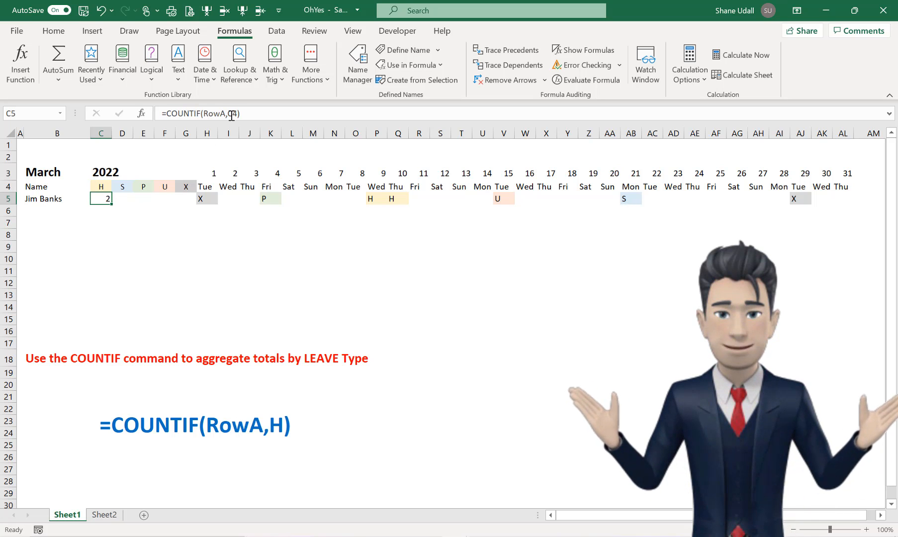
left_click(252, 115)
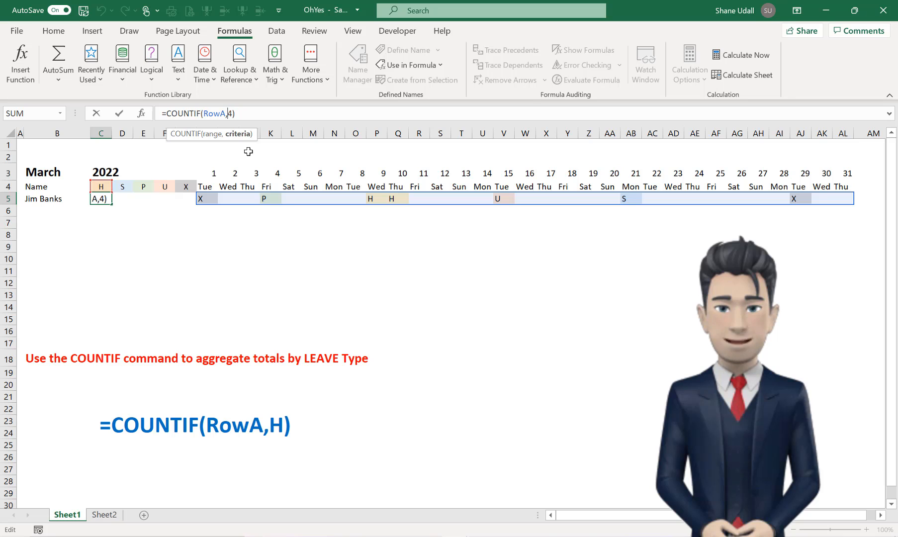
type("H")
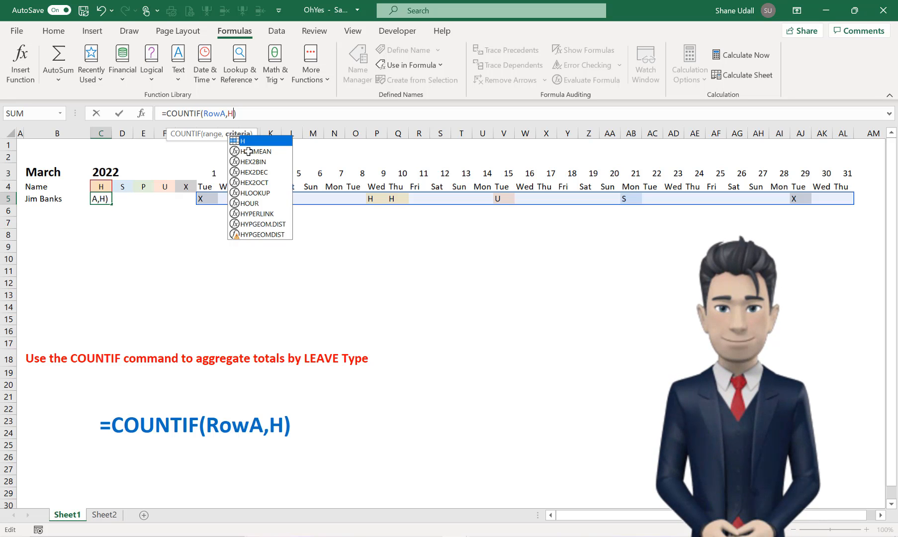
key("Return")
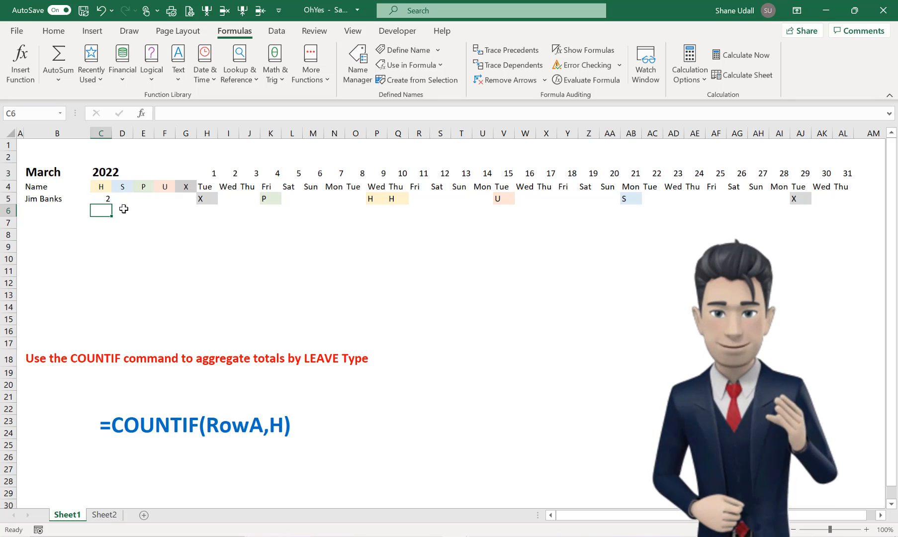
Fill the C5 formula across D5:G5 and check the copied formulas
left_click(103, 199)
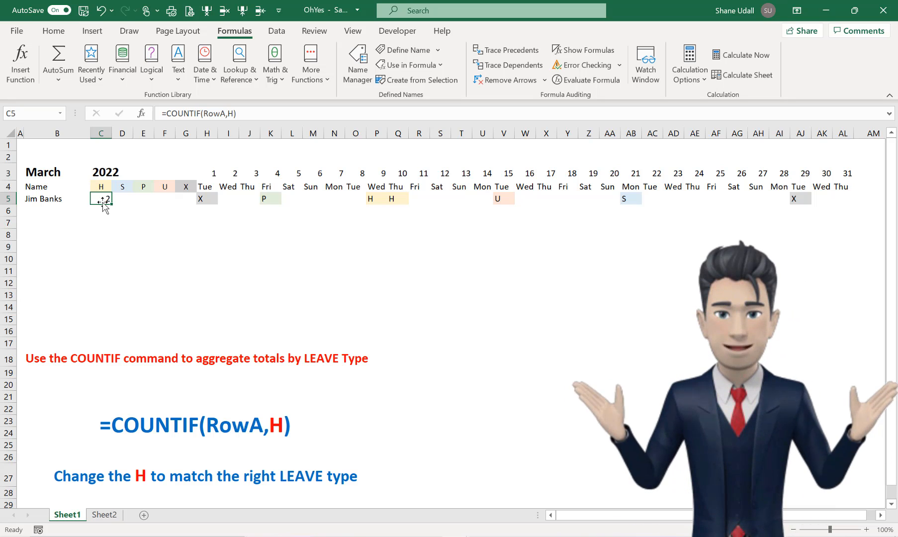
left_click_drag(112, 206, 191, 215)
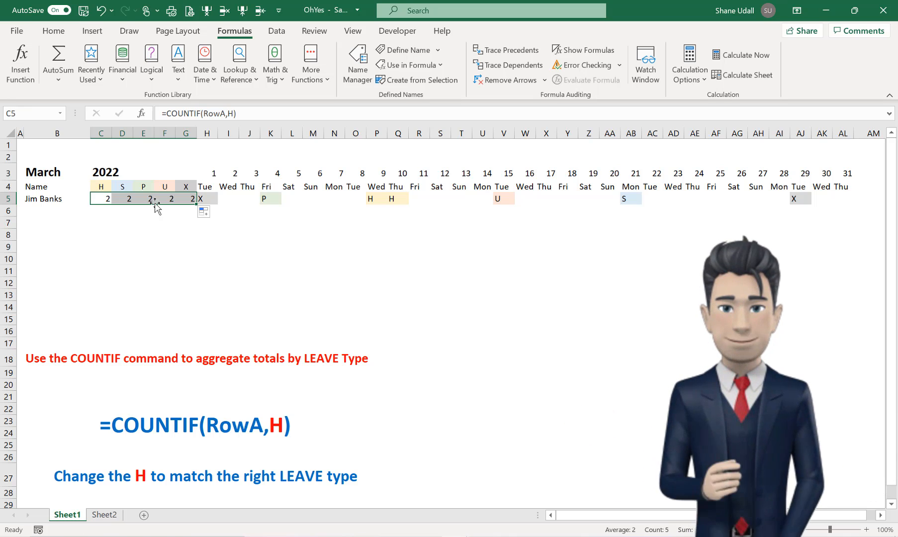
left_click(128, 199)
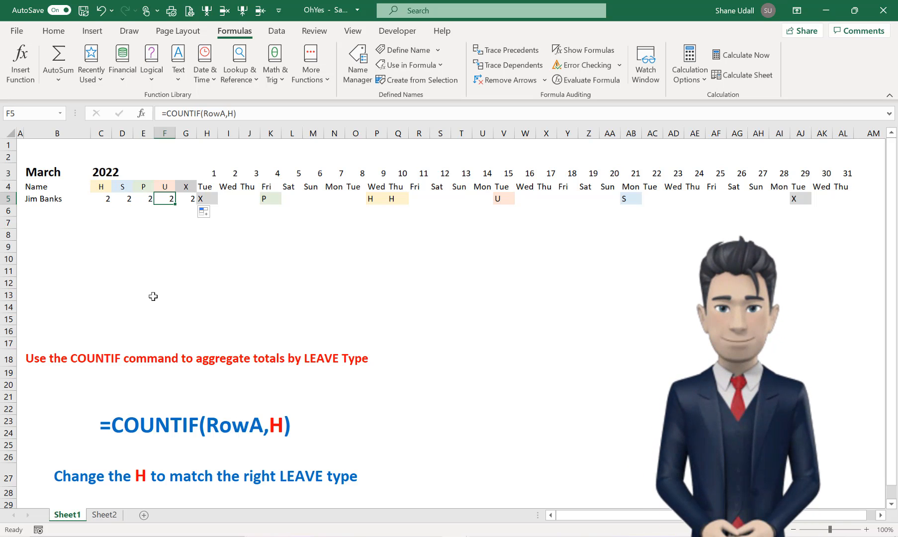
left_click(124, 199)
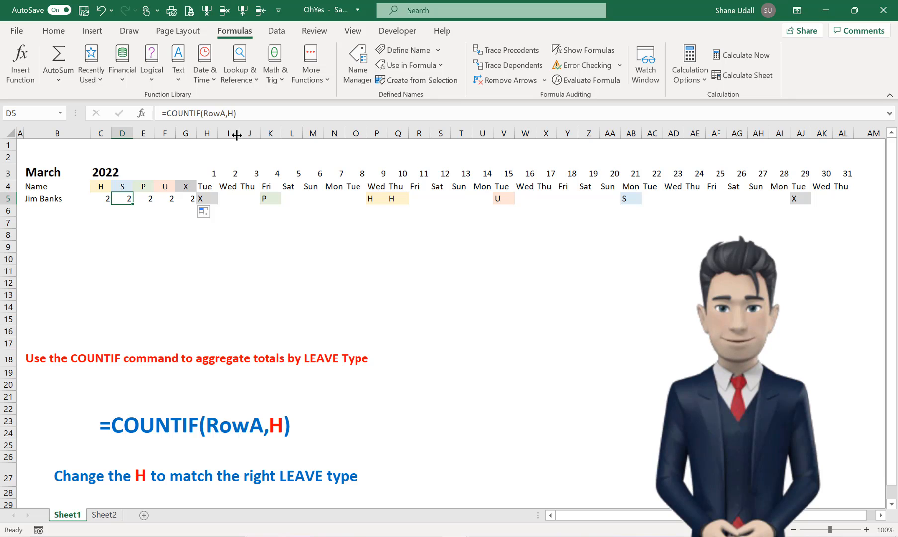
Define workbook-level names S for the leave code heading in D4 and P for the heading in E4
left_click(123, 186)
left_click(144, 188)
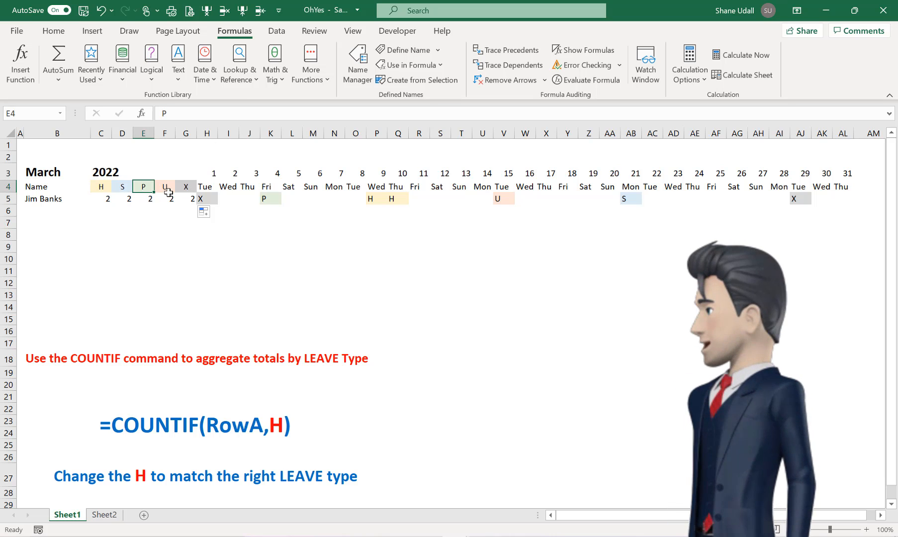
left_click(122, 186)
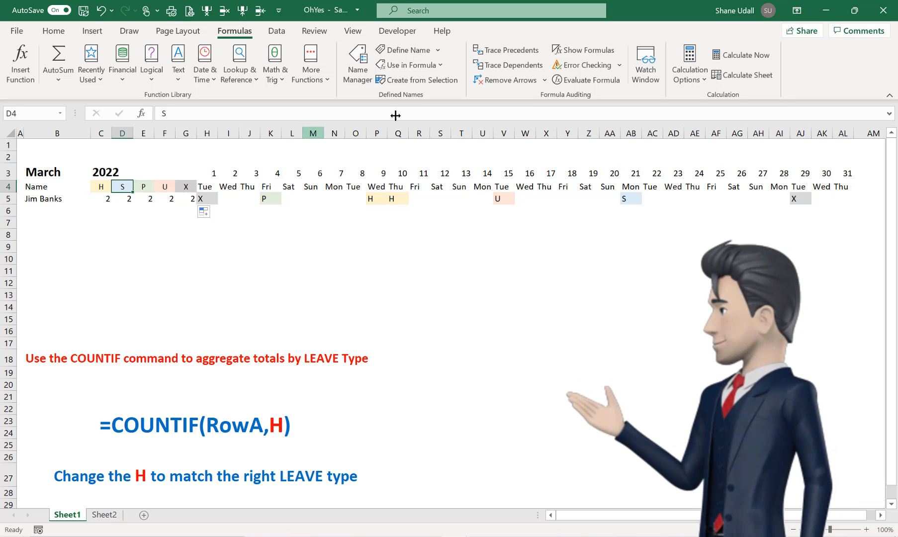
left_click(415, 52)
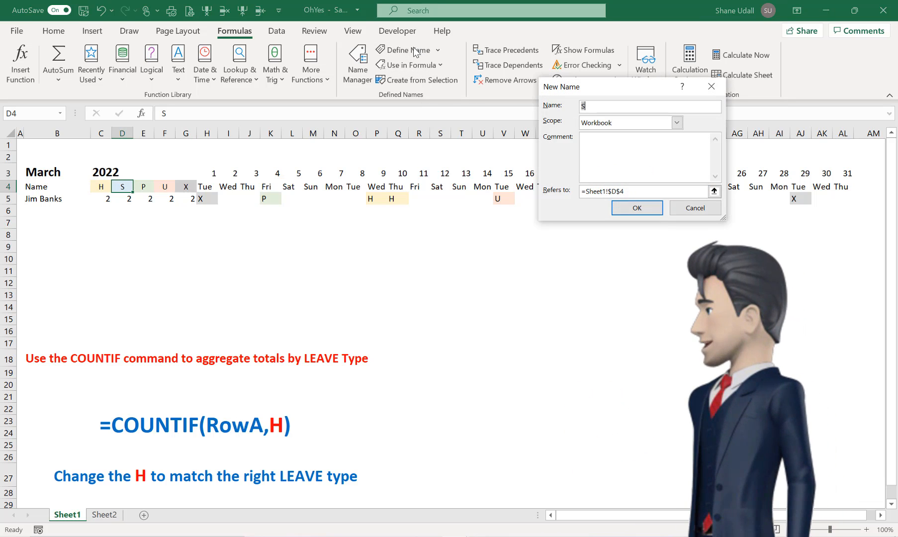
left_click(637, 205)
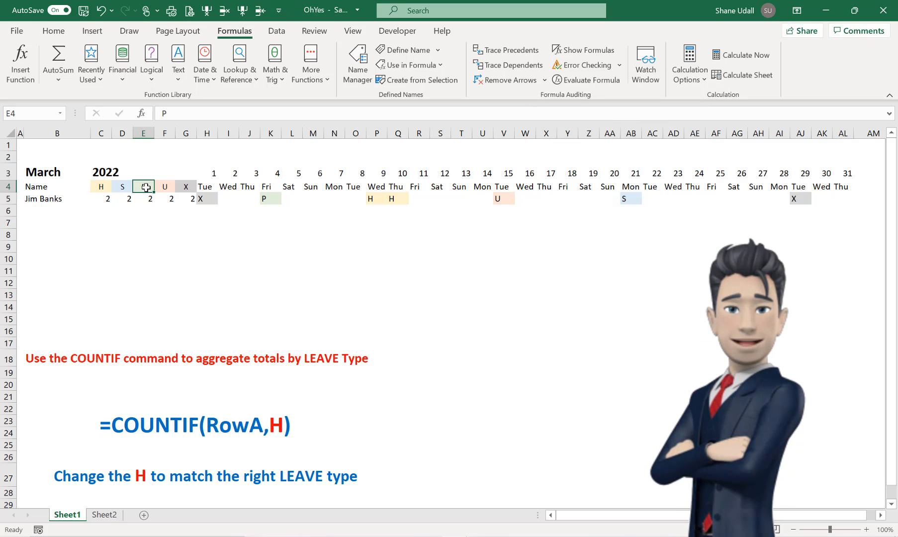
left_click(405, 49)
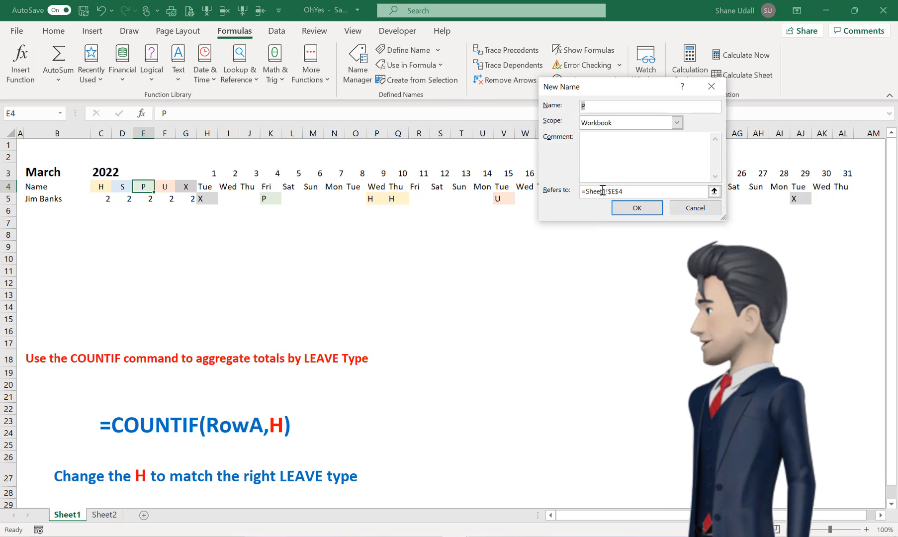
left_click(628, 212)
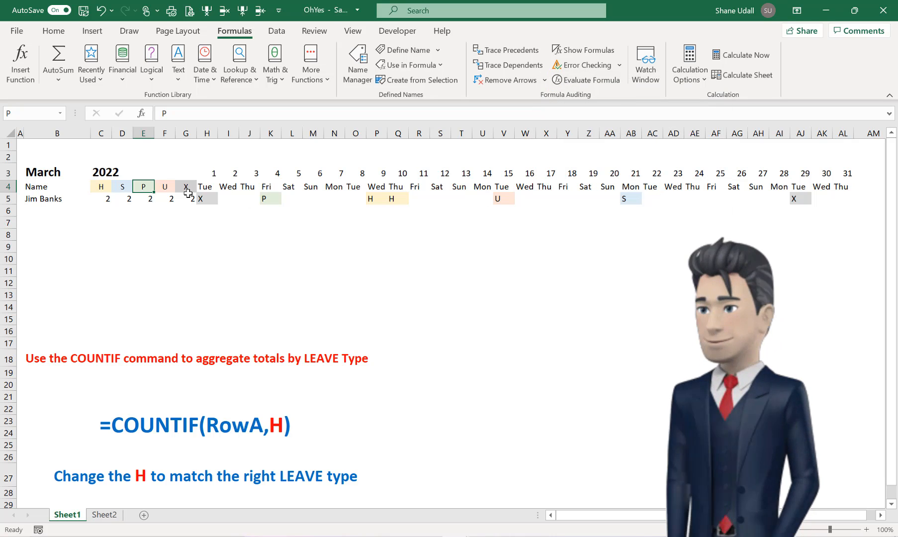
Define workbook-level names U for the leave code heading in F4 and X for the heading in G4
left_click(405, 50)
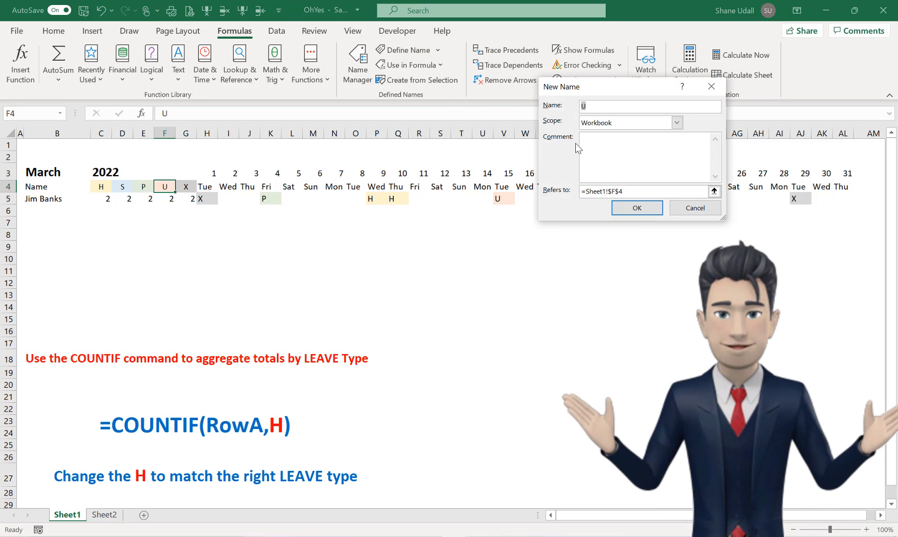
left_click(637, 207)
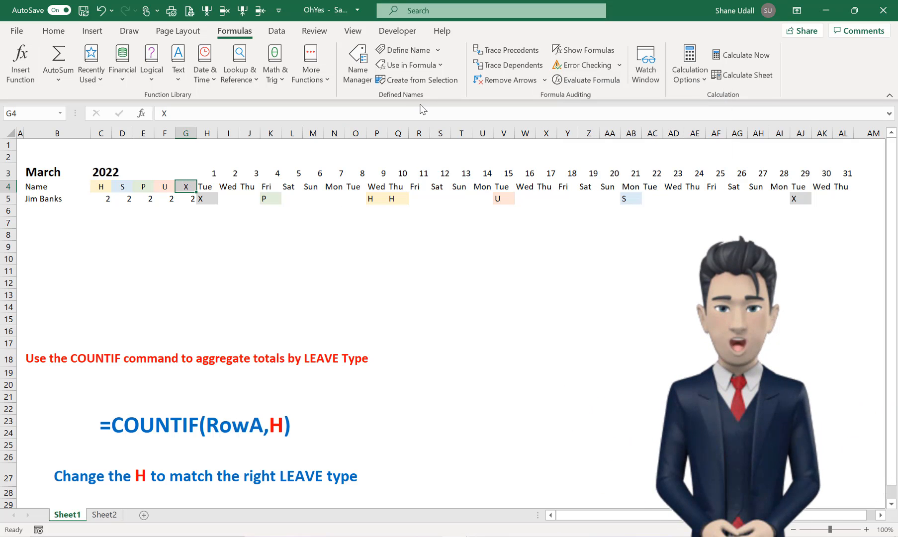
left_click(404, 50)
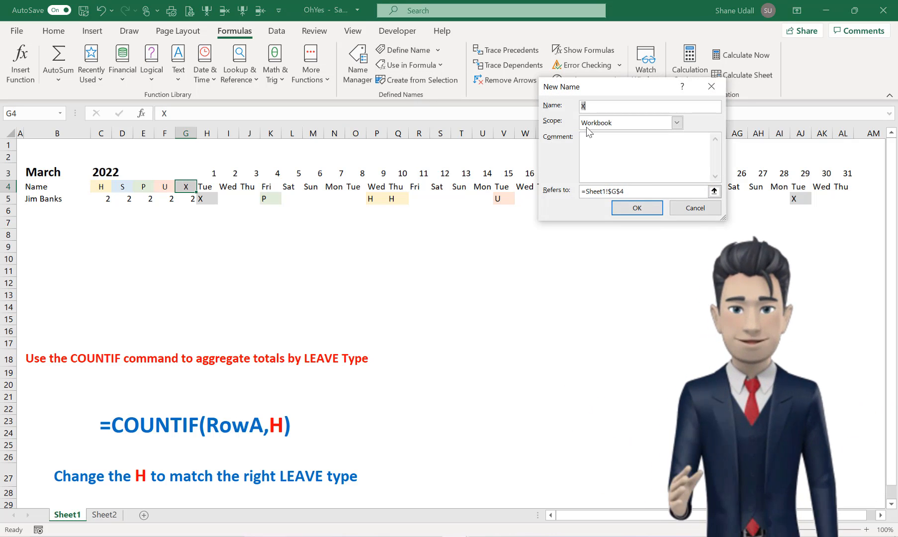
left_click(645, 208)
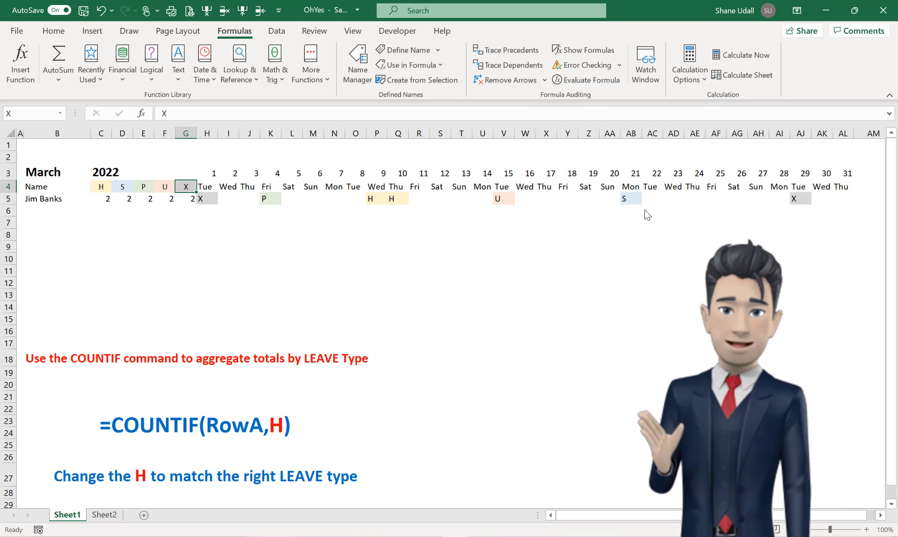
Replace the criterion H with the name S in the D5 formula, giving =COUNTIF(RowA,S)
left_click(122, 200)
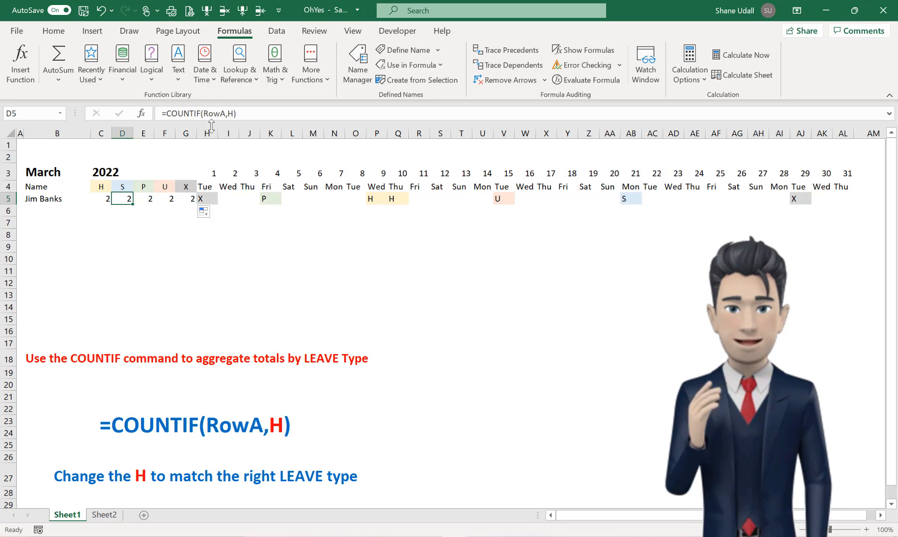
left_click_drag(229, 113, 235, 113)
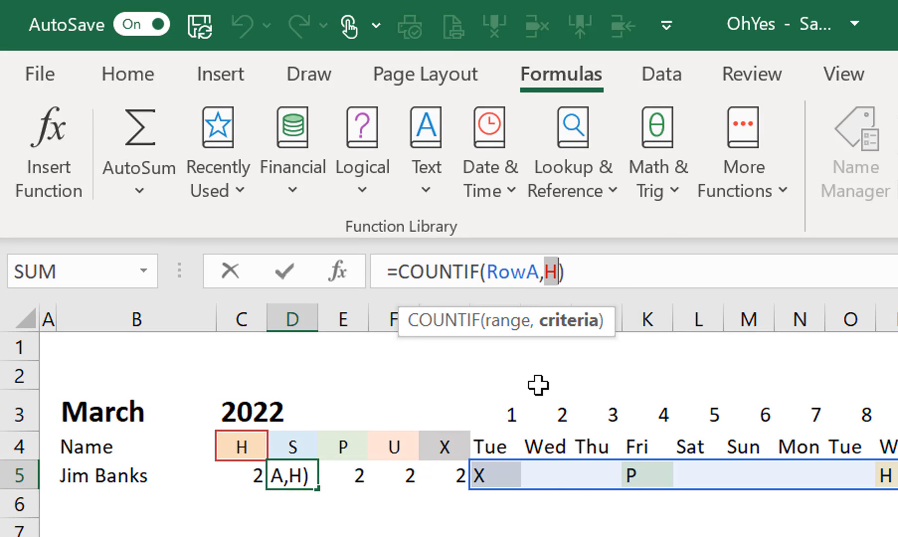
type("s")
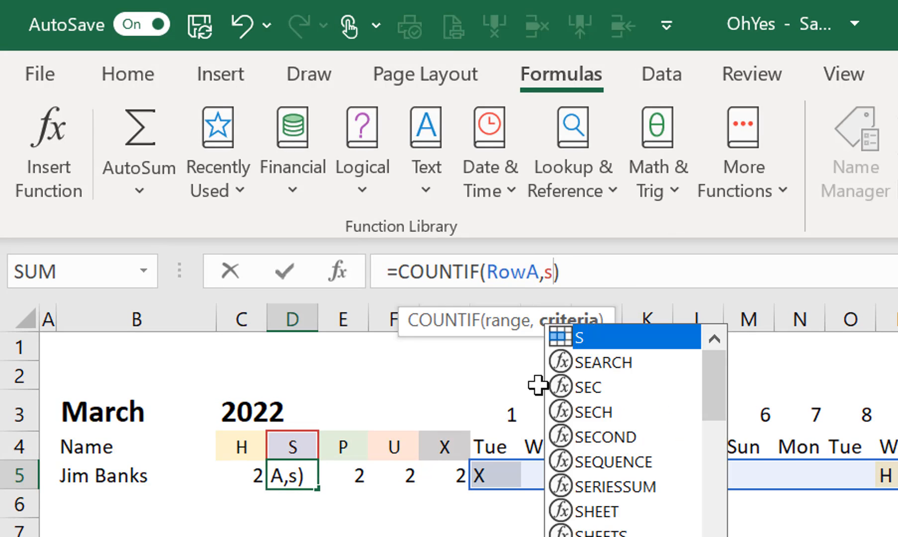
key("Return")
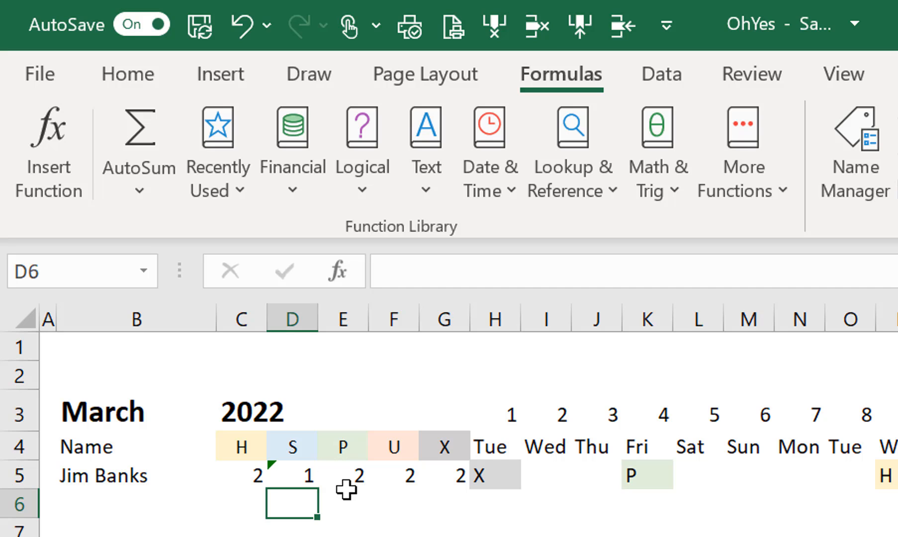
Replace the criterion H with the name P in the E5 formula, giving =COUNTIF(RowA,P)
left_click(346, 479)
left_click(544, 260)
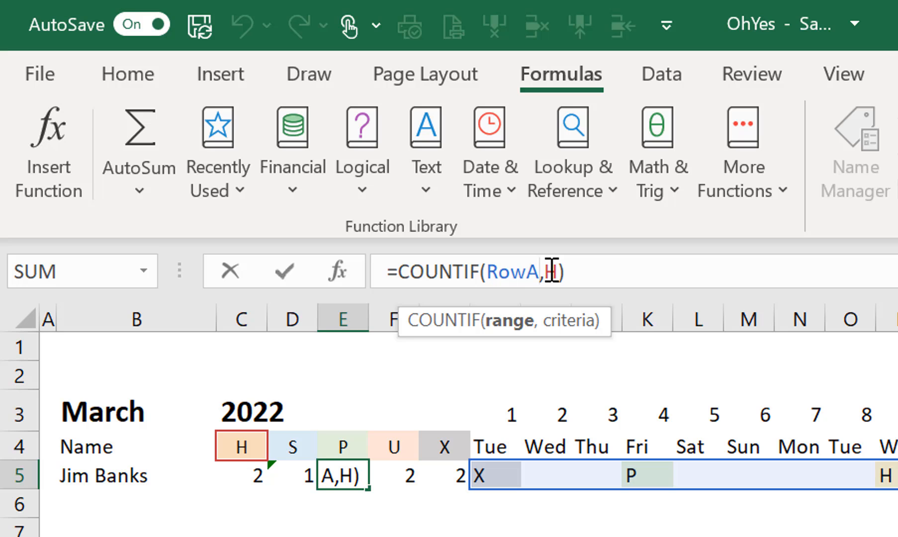
key("Right")
key("Delete")
type("P")
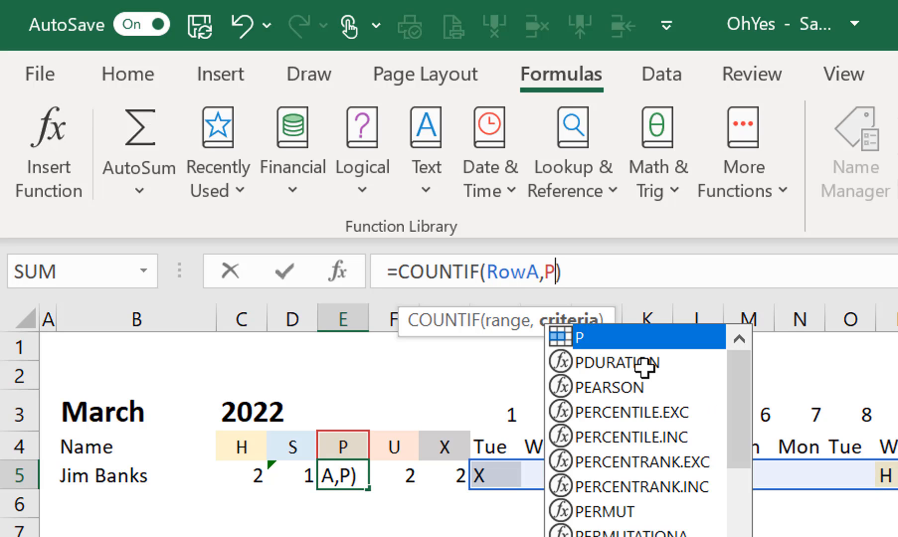
key("Return")
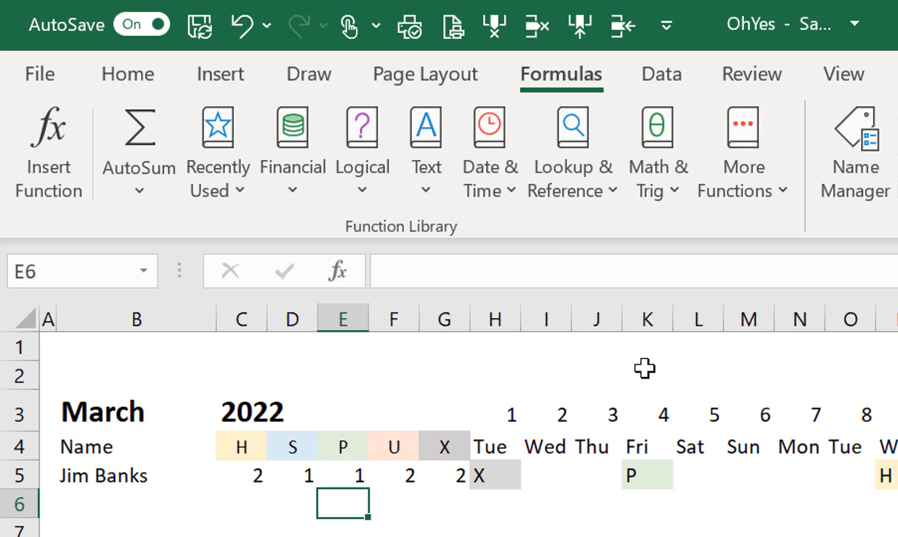
Replace the criterion H with the name U in the F5 formula, giving =COUNTIF(RowA,U)
left_click(411, 474)
left_click(547, 263)
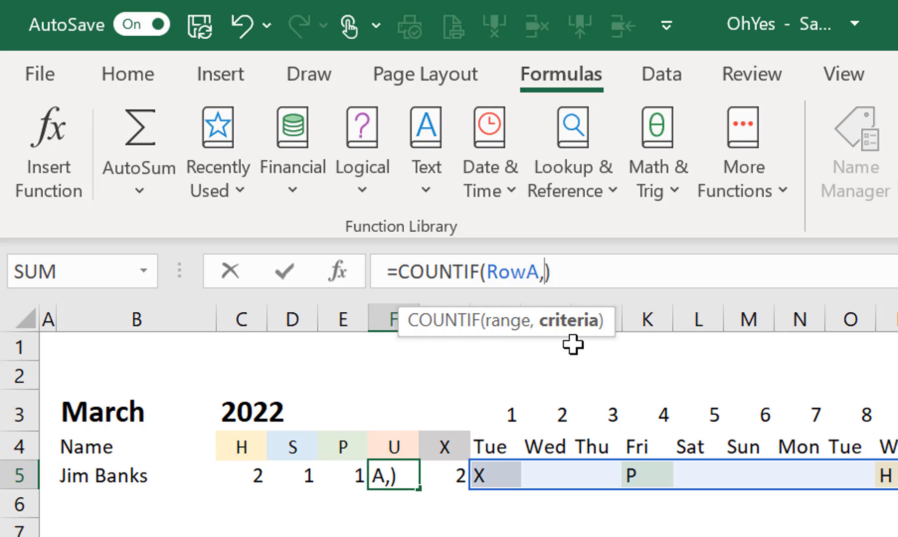
type("U")
key("Return")
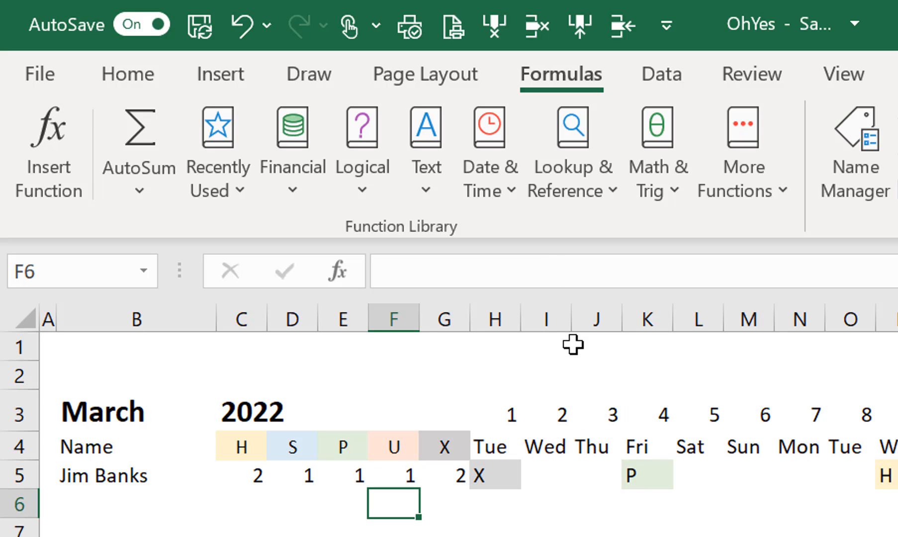
Replace the criterion H with the name U in the G5 formula, giving =COUNTIF(RowA,U)
left_click(452, 479)
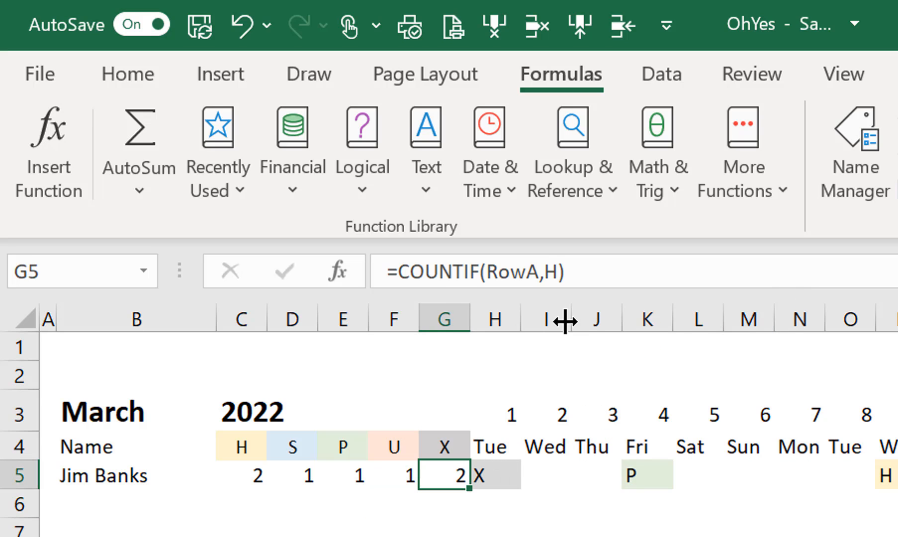
left_click(542, 272)
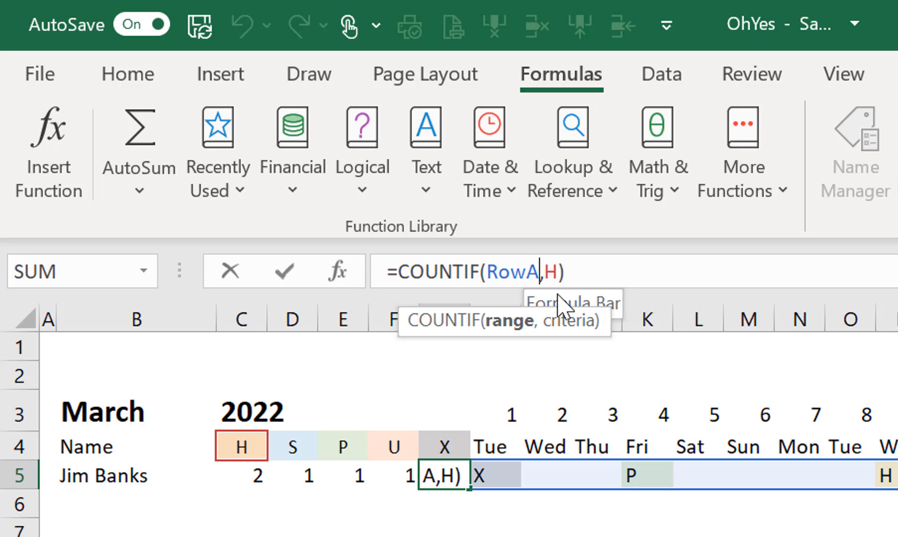
left_click(547, 271)
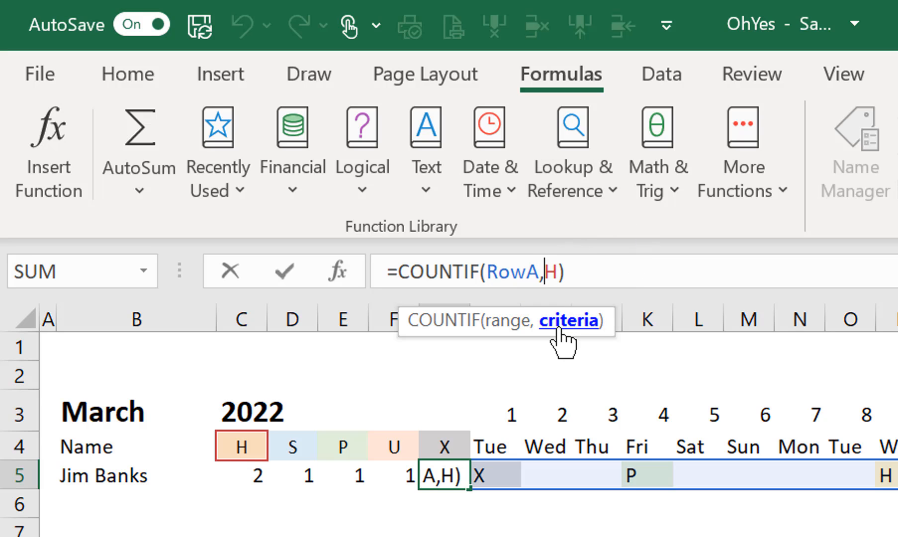
key("Delete")
type("U")
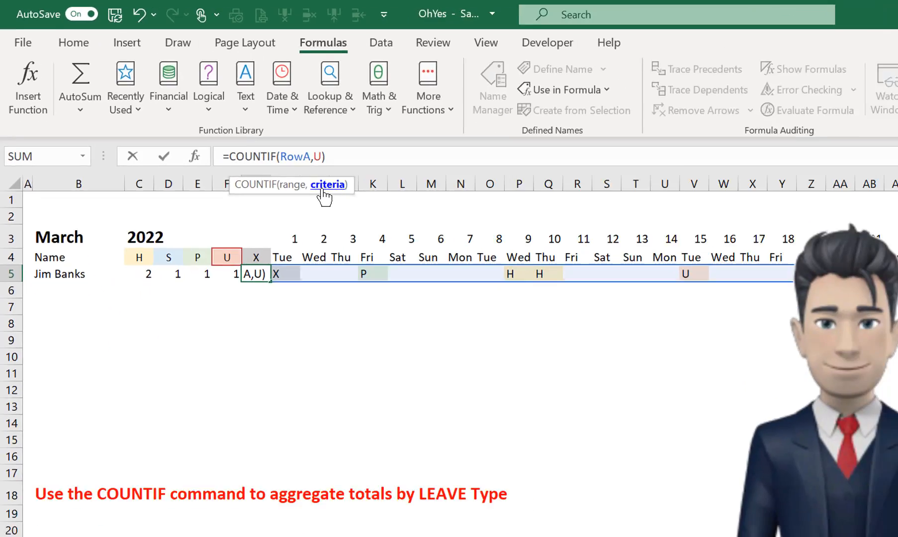
key("Return")
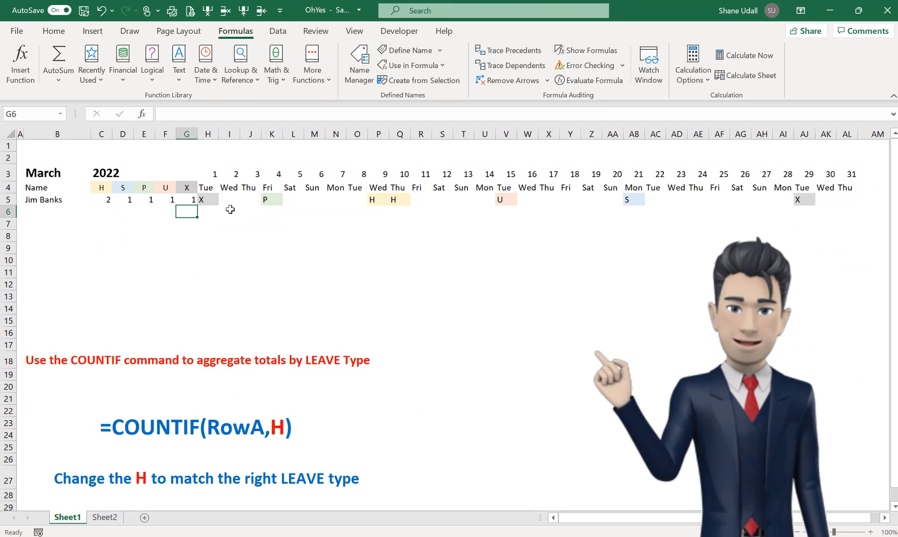
Check the H5:AL5 range covered by the name RowA against the leave totals
left_click_drag(209, 200, 837, 202)
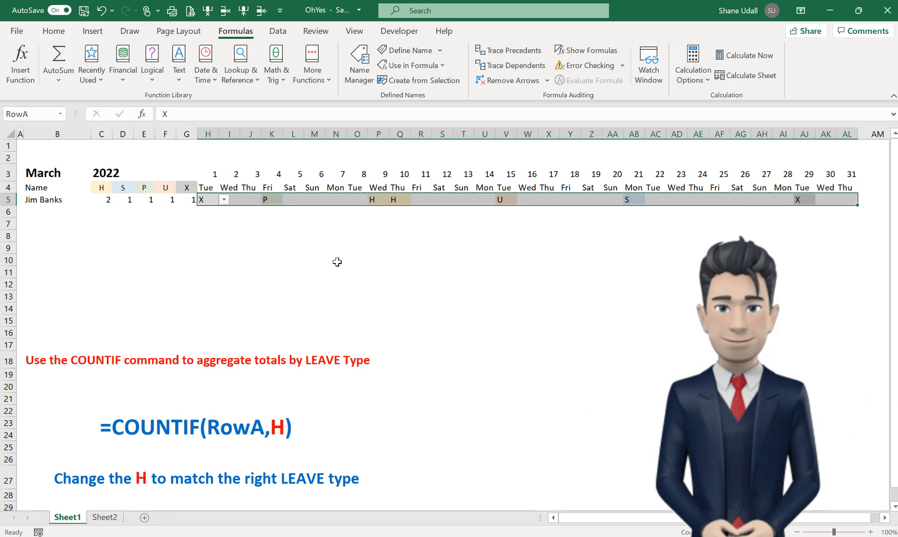
left_click(315, 259)
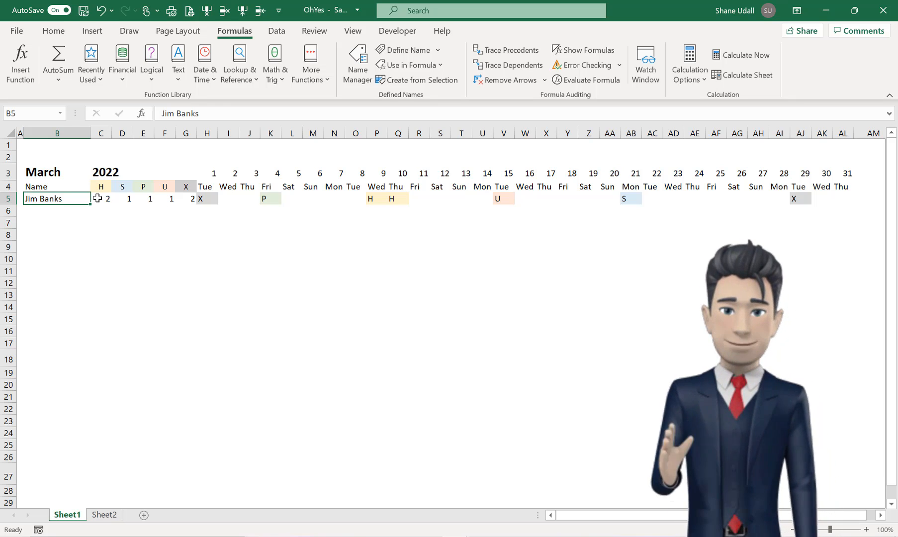
Fill the totals and leave entries in C5:AL5 down through row 15
left_click_drag(99, 200, 315, 200)
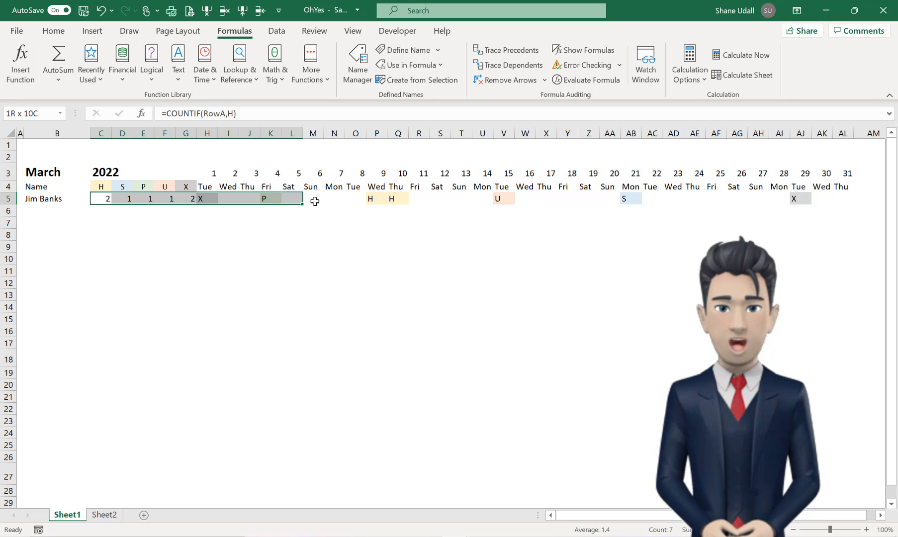
left_click_drag(446, 201, 843, 200)
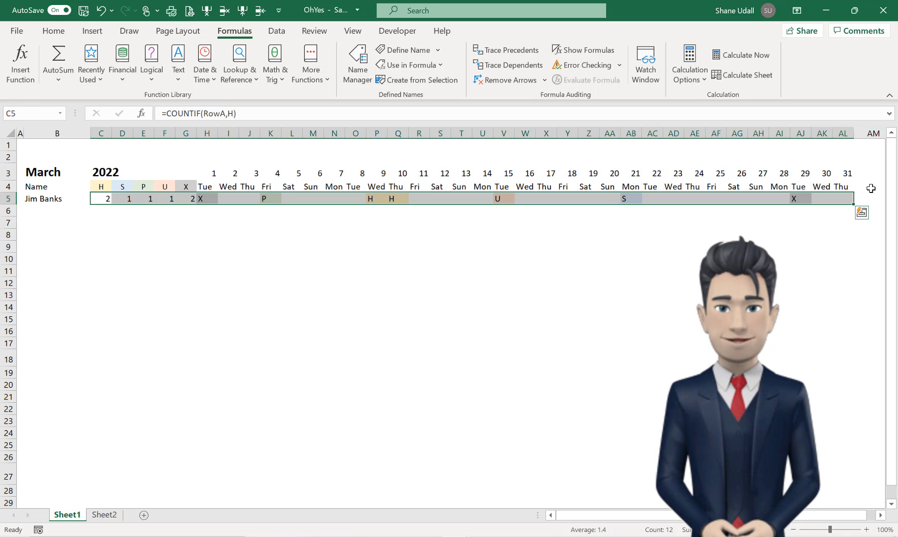
left_click_drag(856, 234, 859, 324)
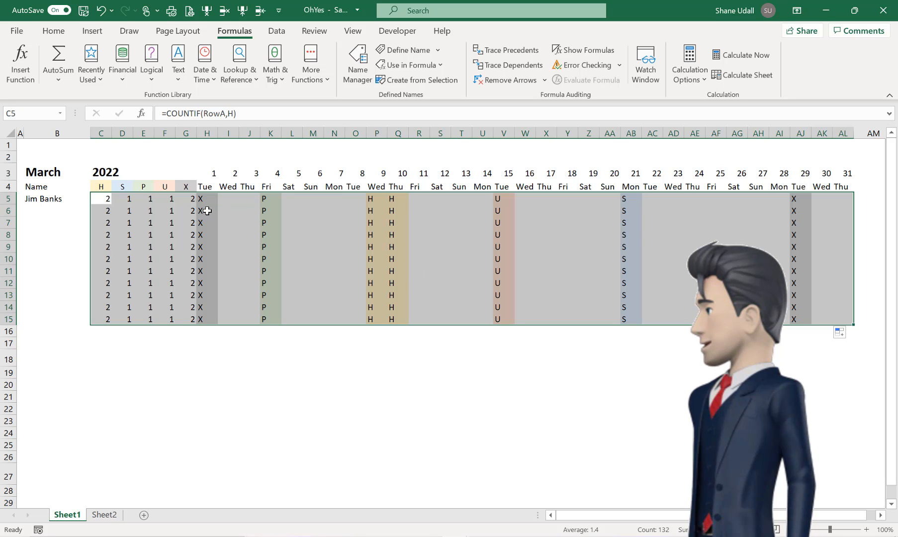
Clear the copied leave entries from H6:AL15
left_click_drag(204, 210, 842, 322)
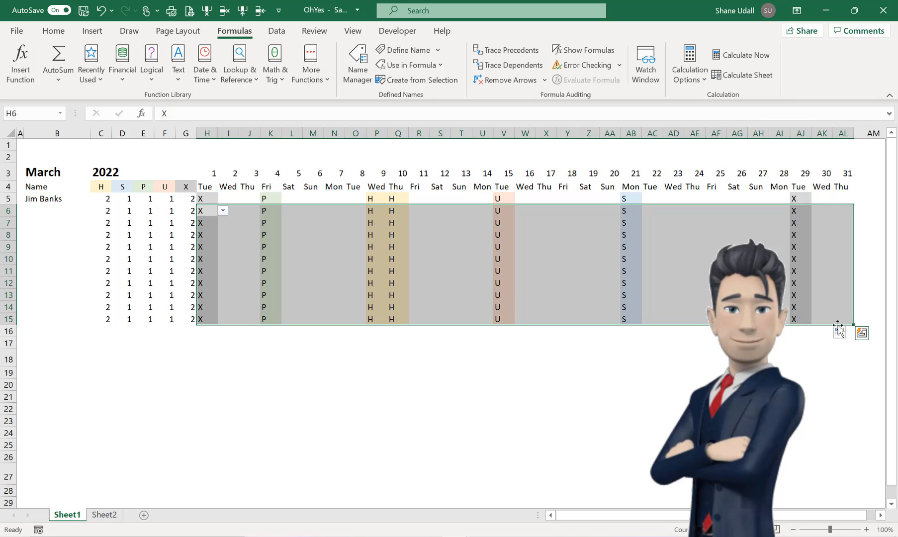
key("Delete")
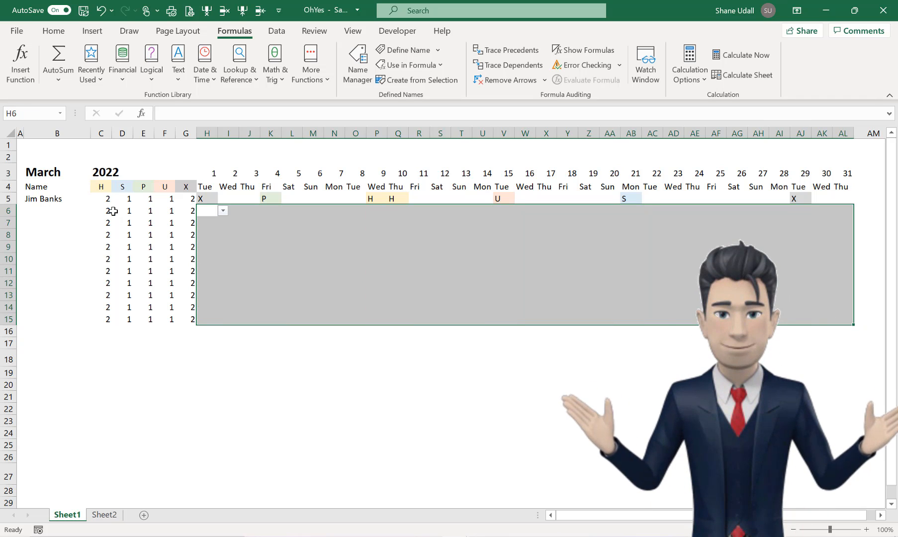
Compare the copied COUNTIF formulas in C6:G15 with the originals in C5:G5 to see which named range they use
left_click_drag(113, 212, 194, 315)
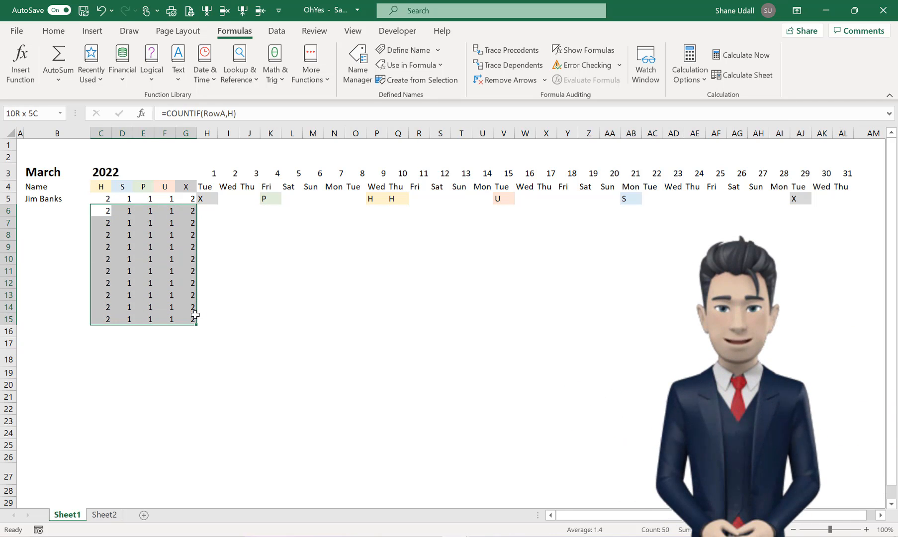
left_click(97, 210)
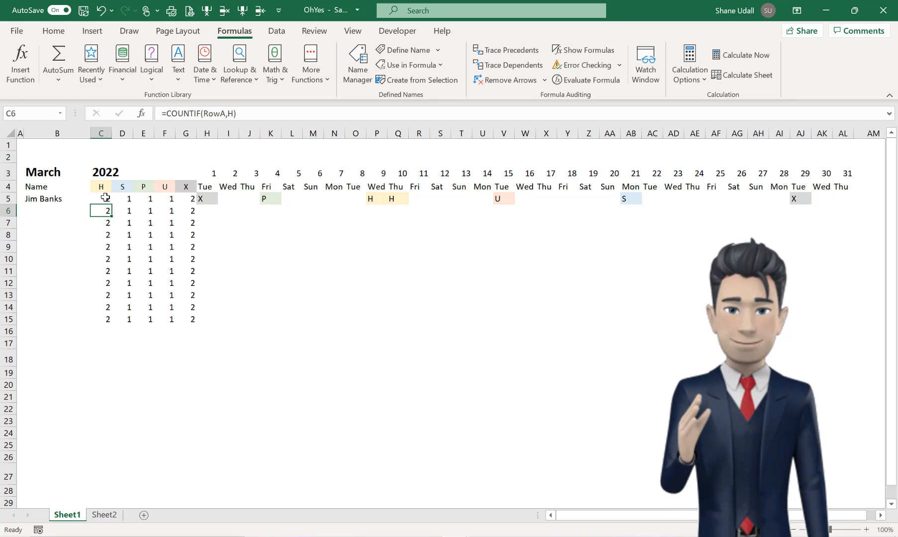
left_click_drag(106, 197, 188, 199)
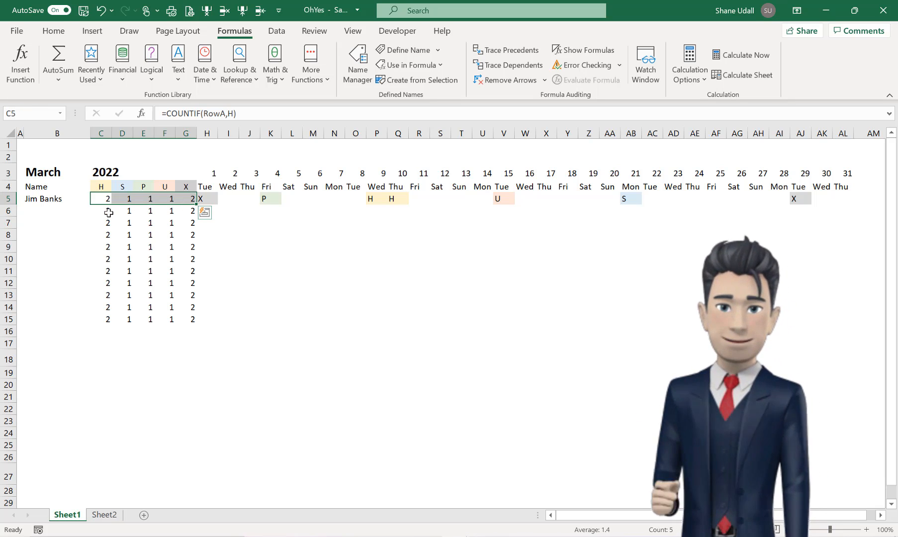
left_click(109, 213)
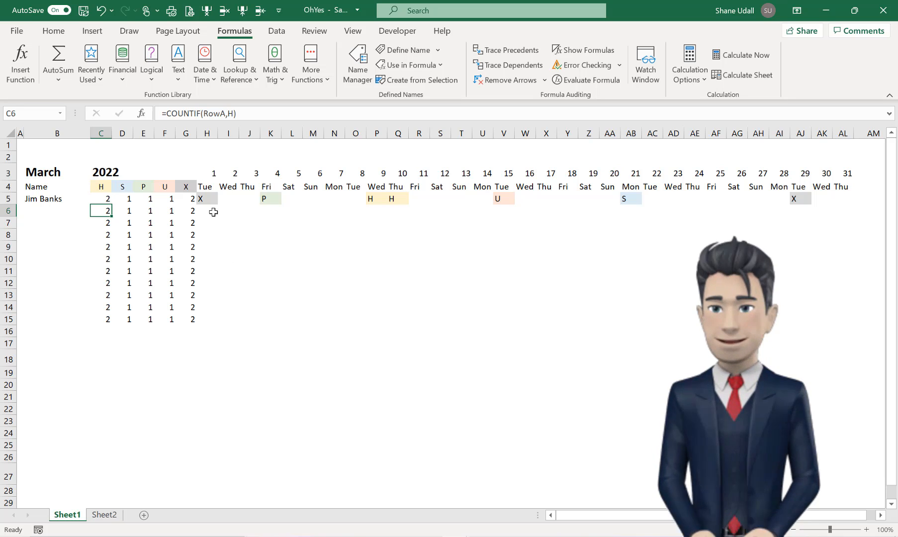
Define the workbook-scoped name RowB for the leave entry range H6:AL6
left_click_drag(208, 210, 838, 207)
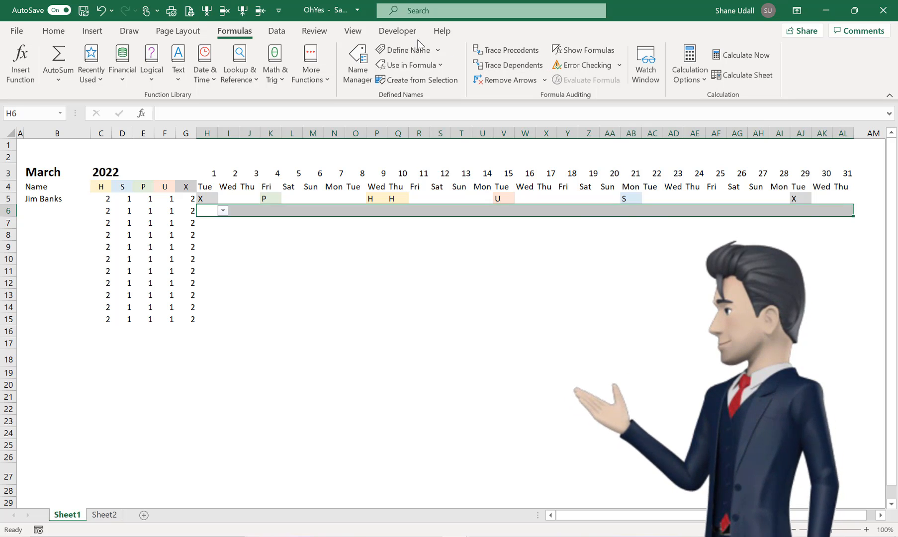
left_click(408, 50)
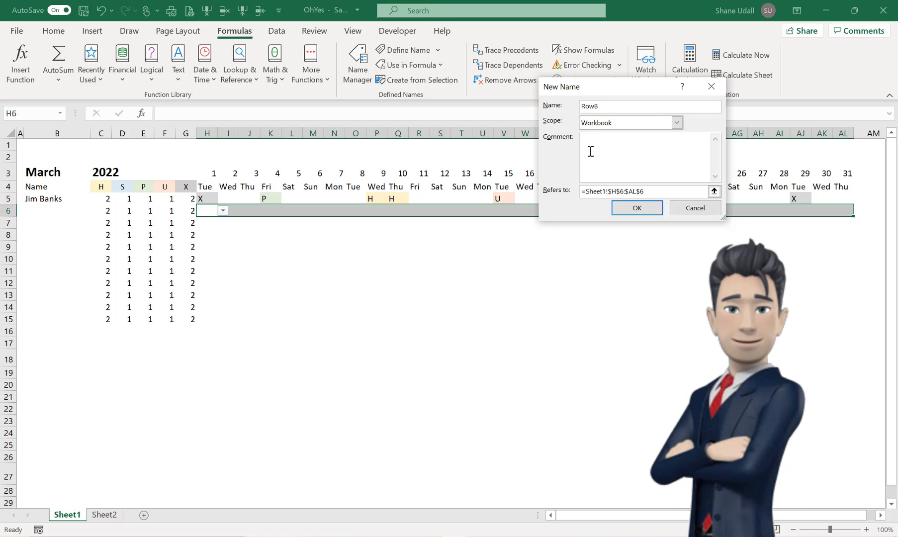
left_click(635, 209)
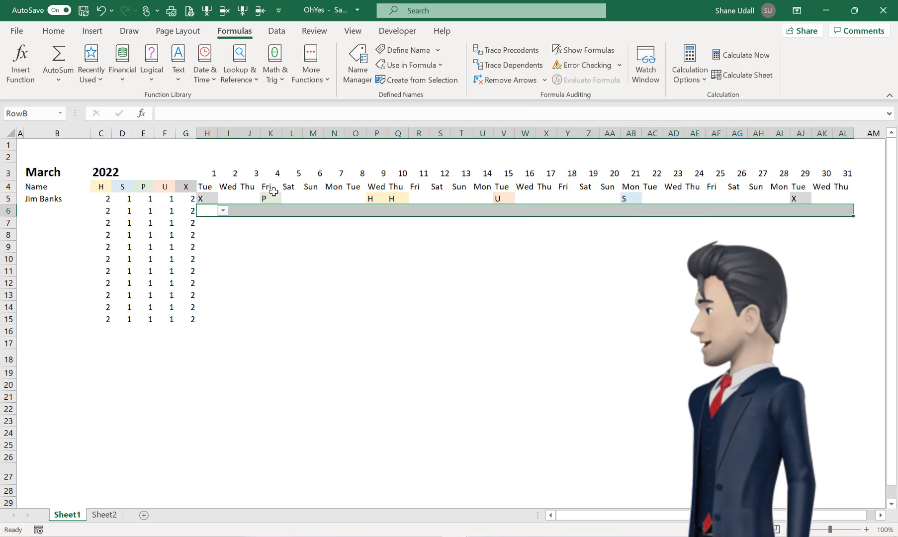
Change the range in the COUNTIF formula in C6 to RowB, keeping H as the criterion
left_click(106, 211)
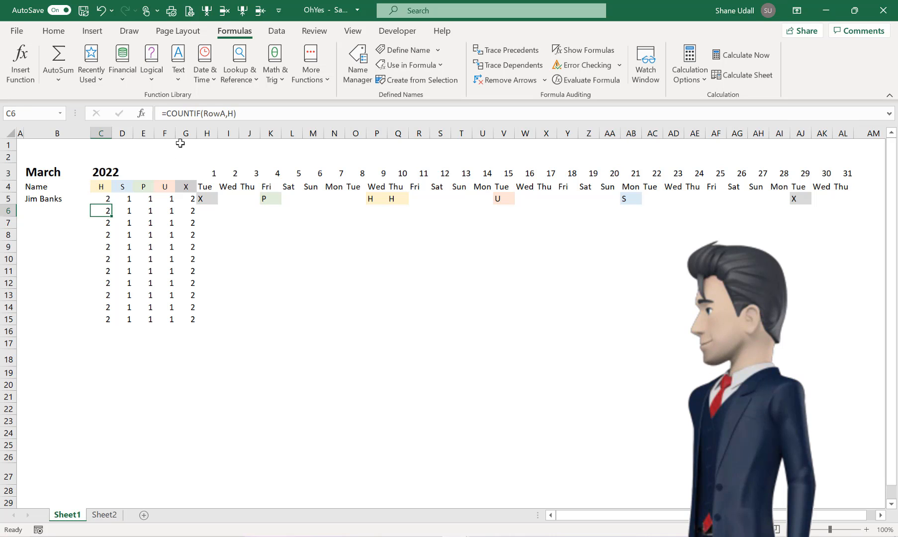
left_click(226, 113)
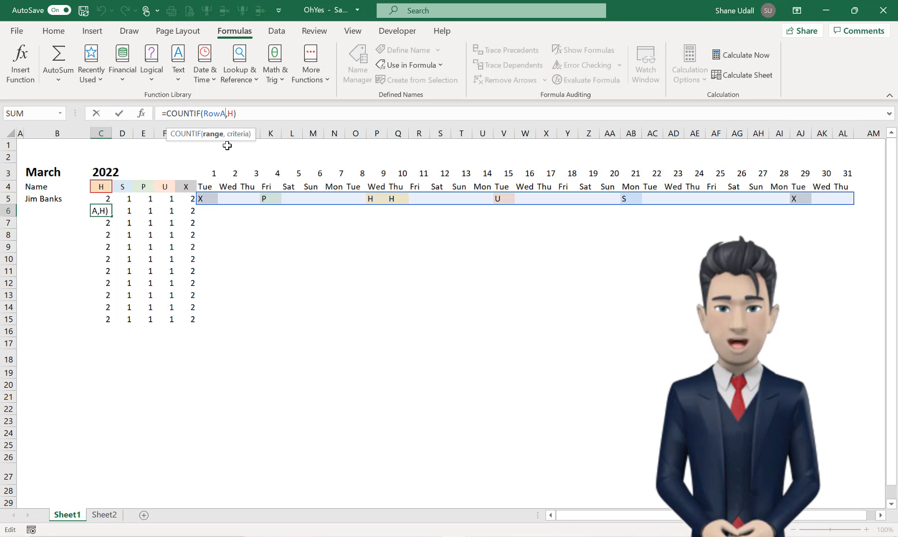
key("BackSpace")
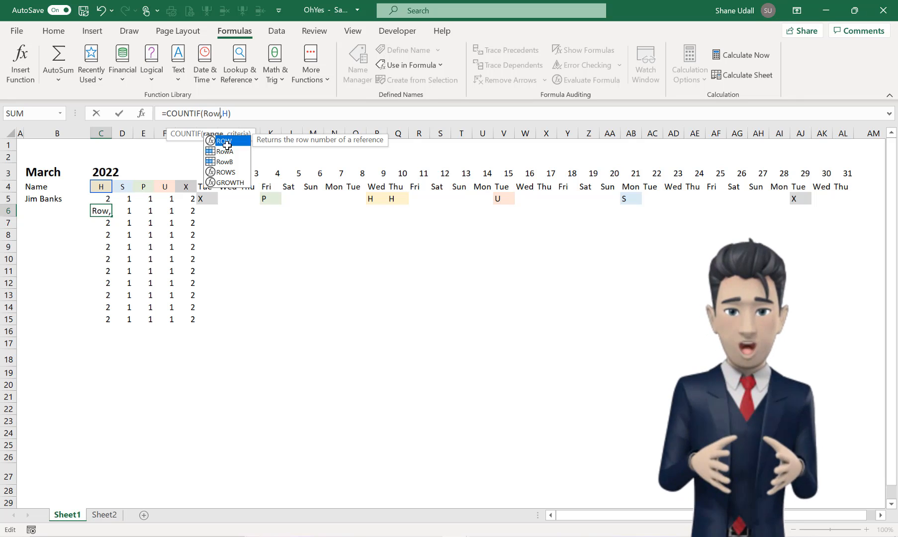
type("B")
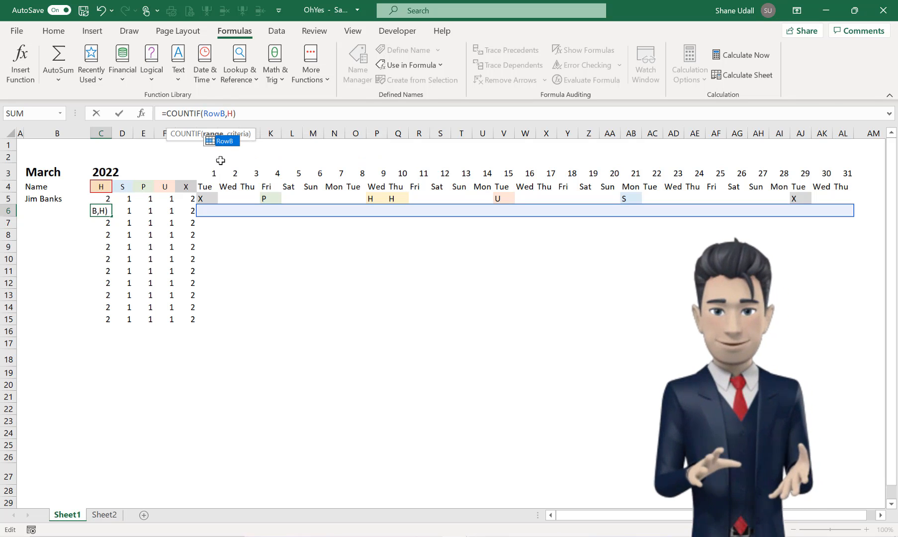
left_click(250, 111)
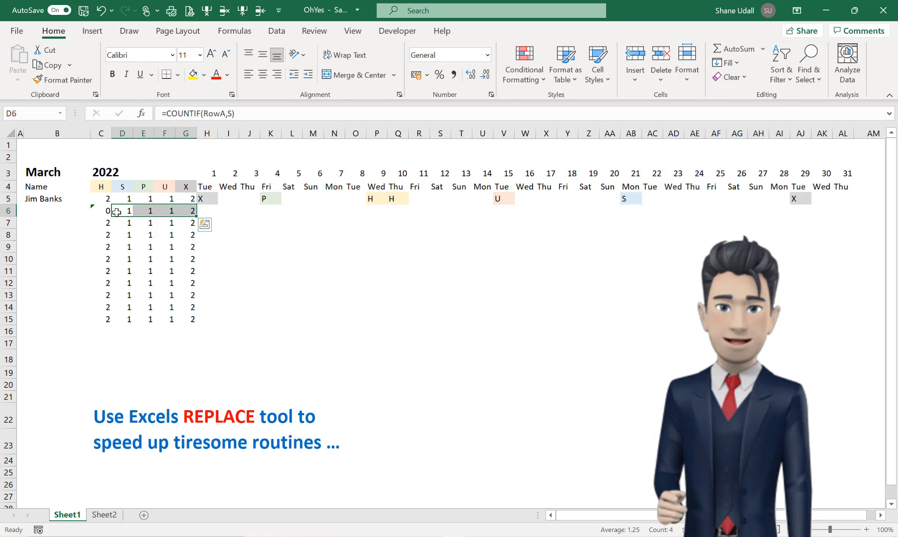
Replace every RowA with RowB in the total formulas of C6:G6 using Find and Replace
left_click_drag(105, 212, 182, 211)
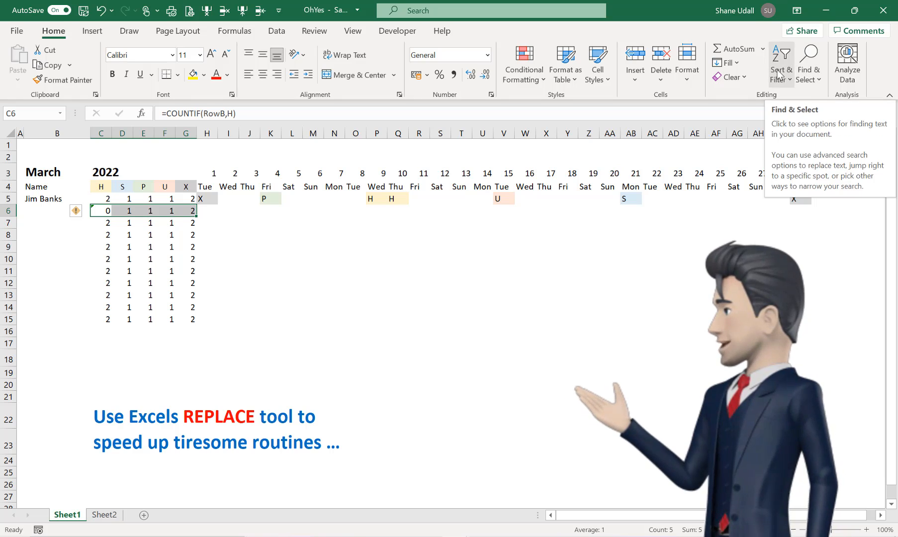
left_click(811, 69)
left_click(816, 116)
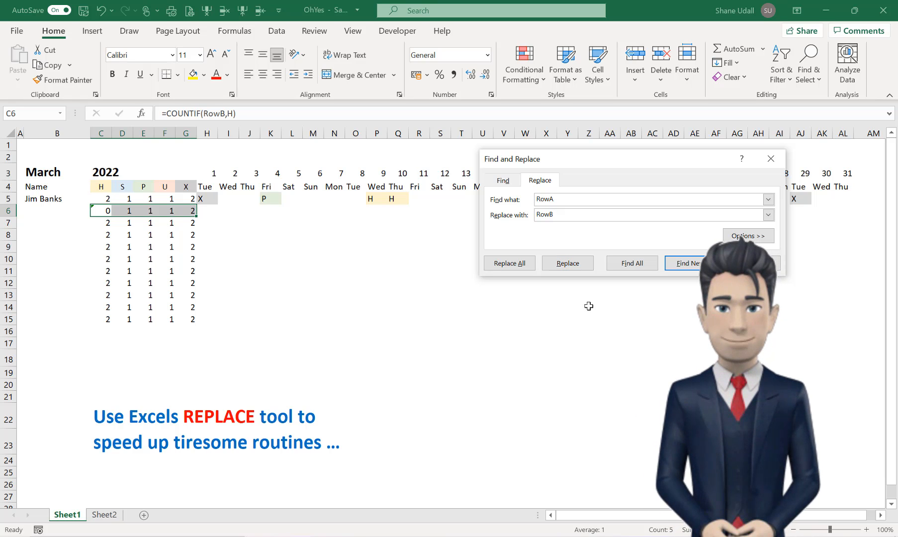
left_click(520, 266)
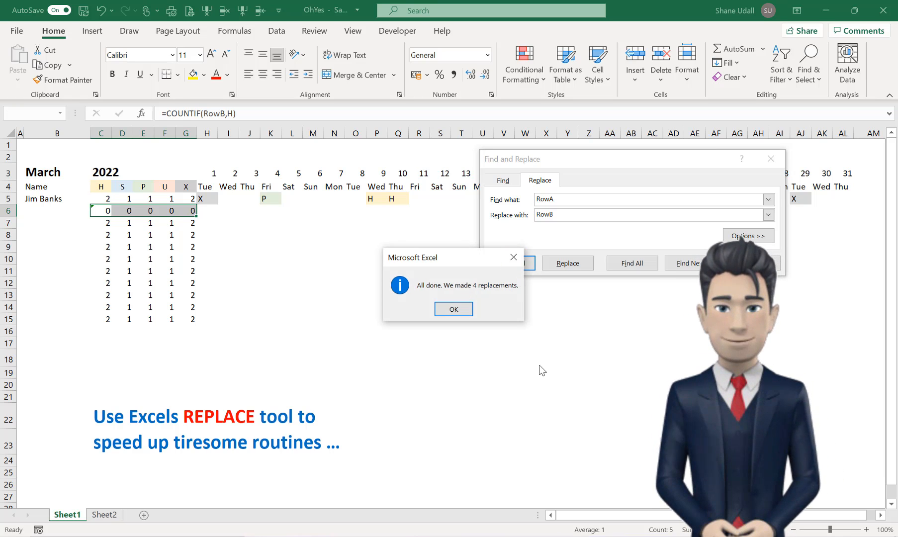
left_click(454, 309)
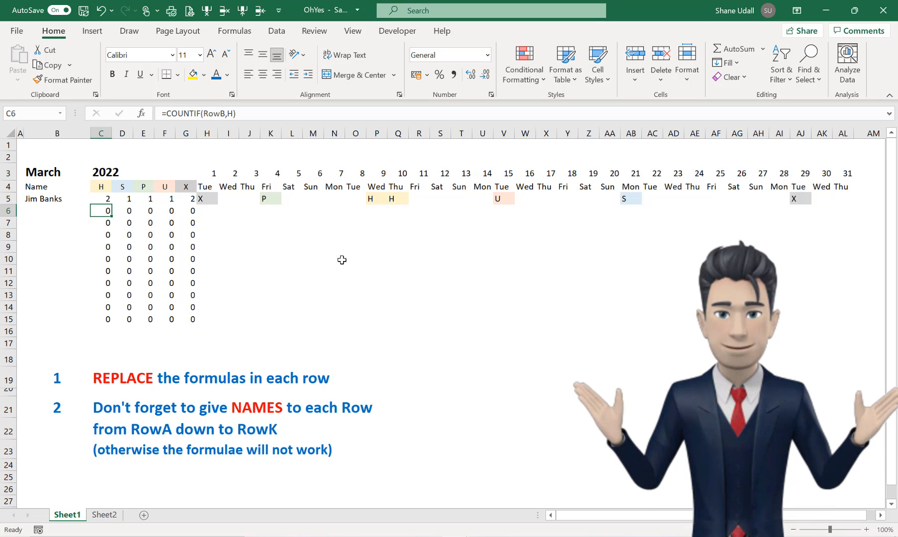
Check the COUNTIF formulas in rows 6 to 8 and C15, and the range names assigned to H6:AL6 and H15:AL15
key("ctrl+shift+Right")
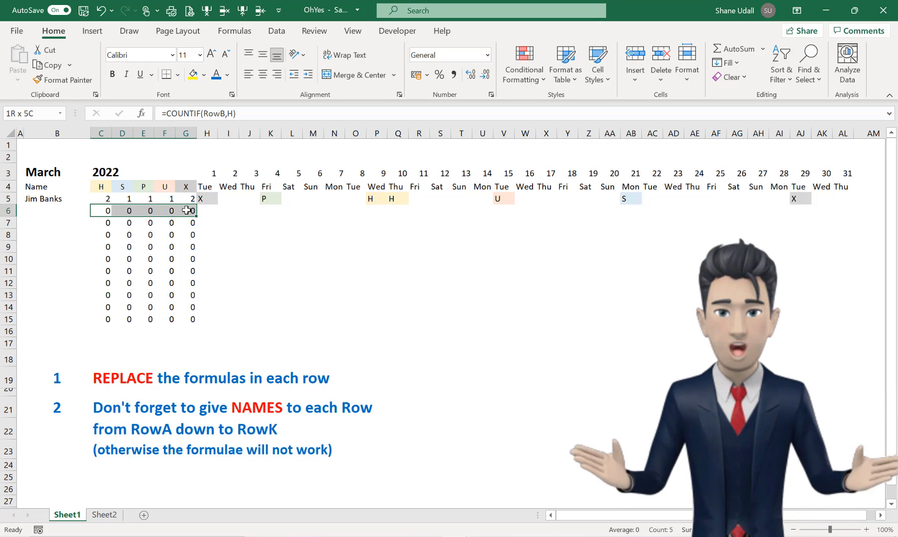
left_click_drag(108, 221, 187, 222)
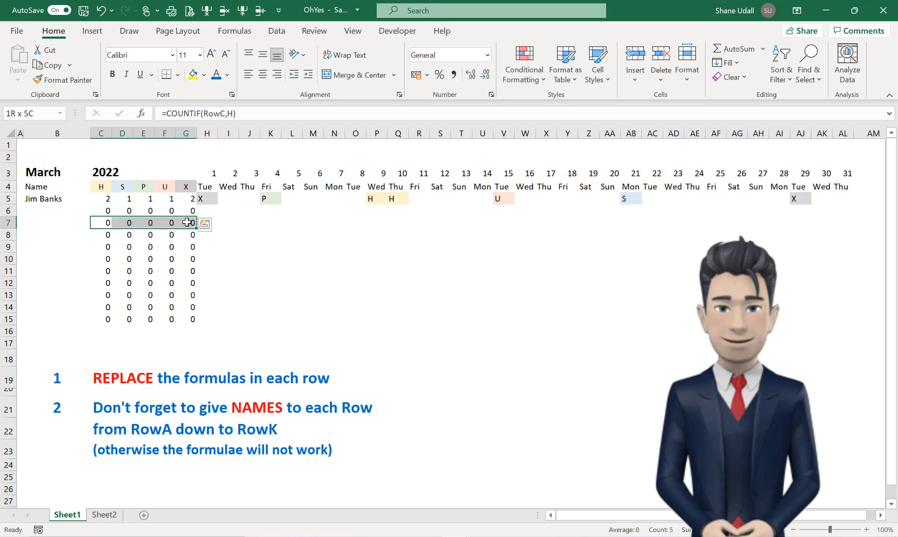
left_click_drag(97, 237, 171, 236)
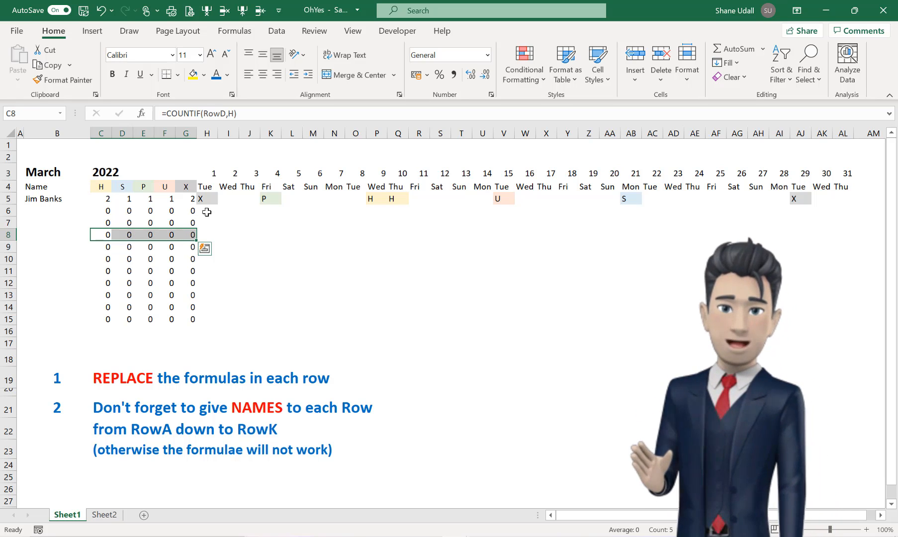
left_click_drag(204, 208, 845, 207)
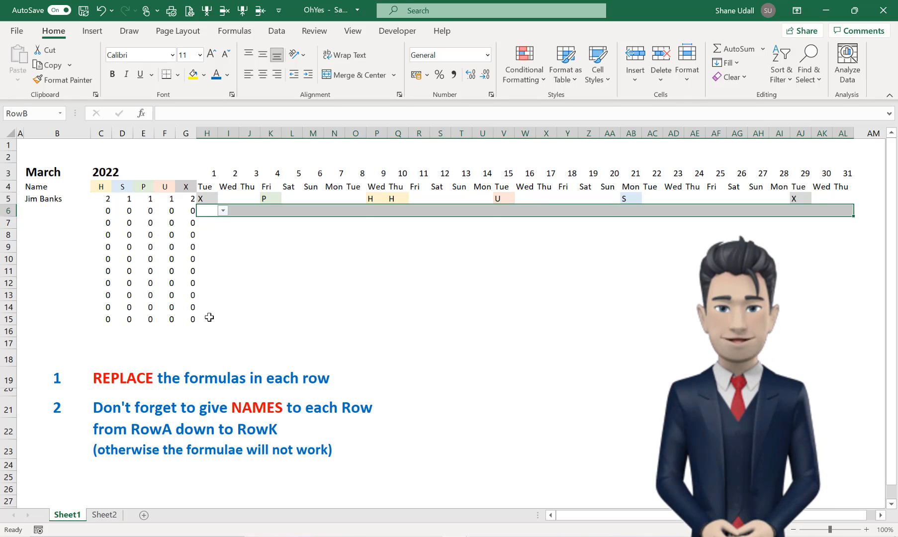
left_click_drag(209, 317, 837, 316)
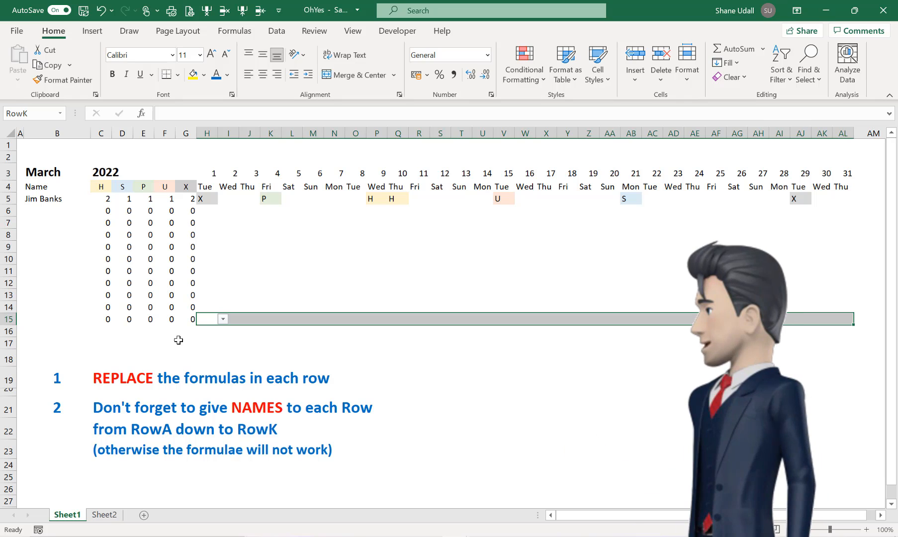
left_click(108, 319)
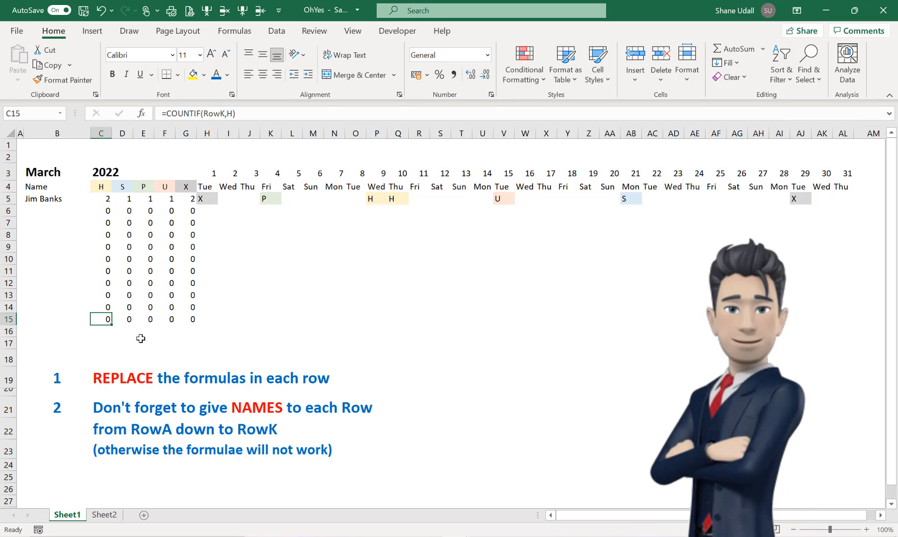